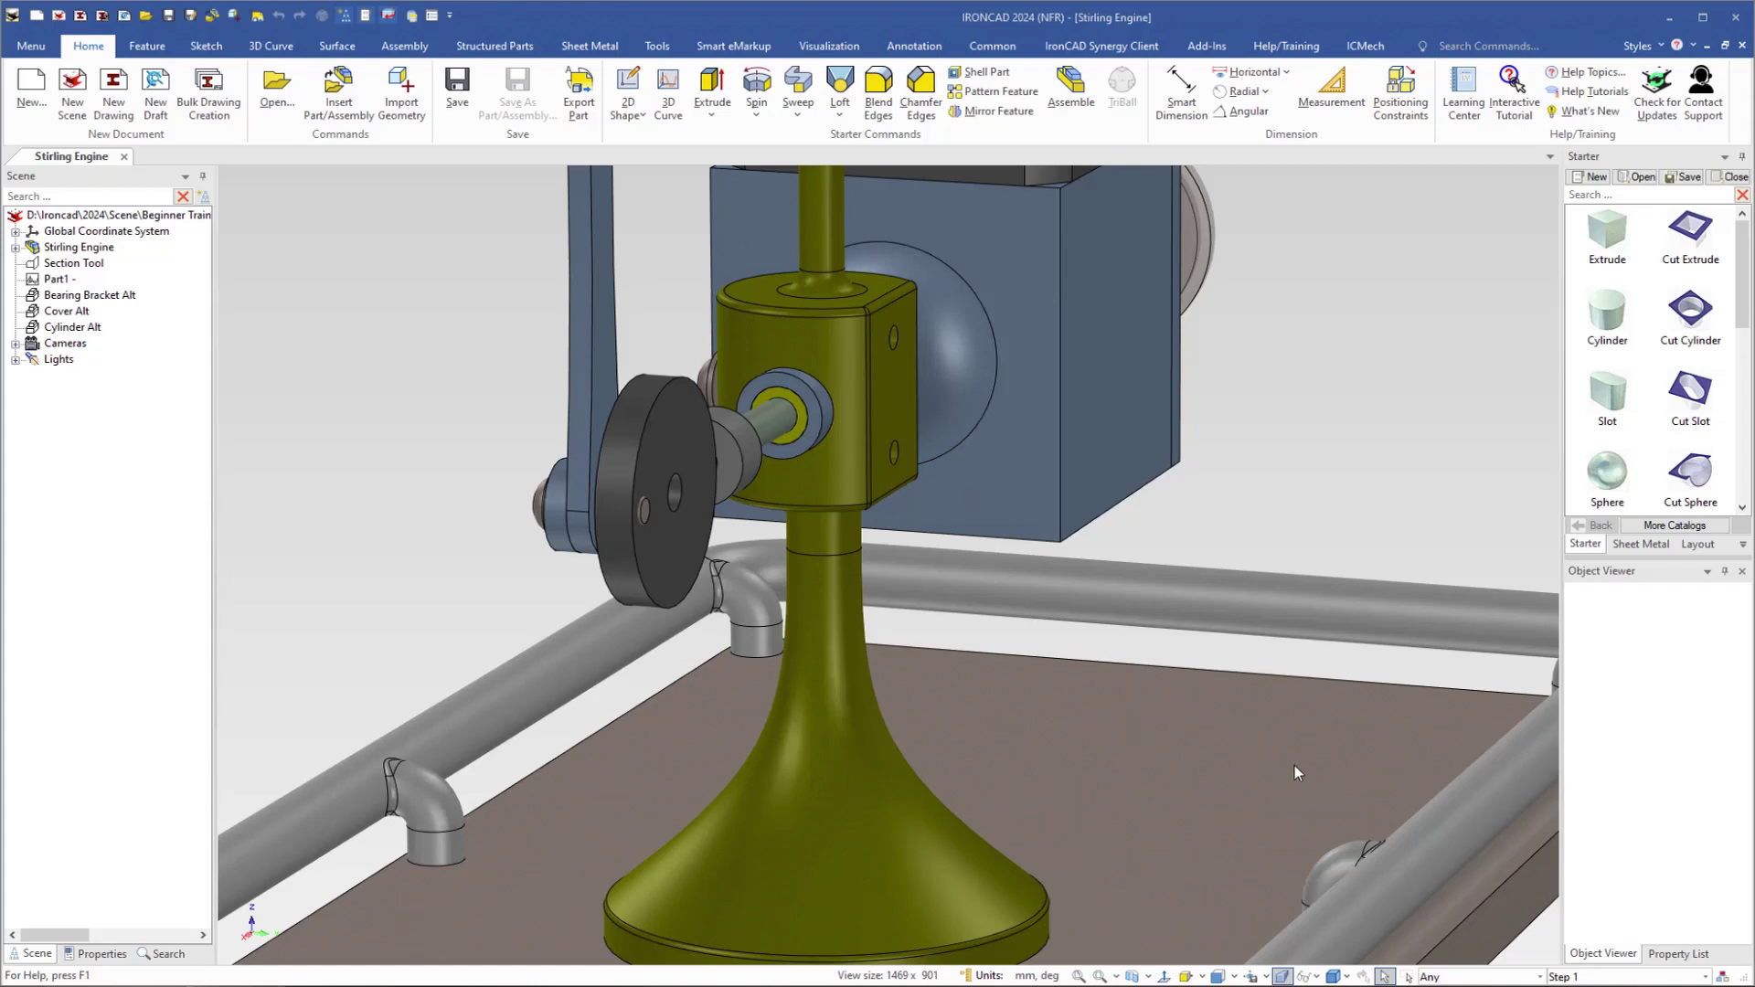
- Switch the assembly from Step 1 to Default and go to the Piston Rod Outlet camera view
click(1704, 977)
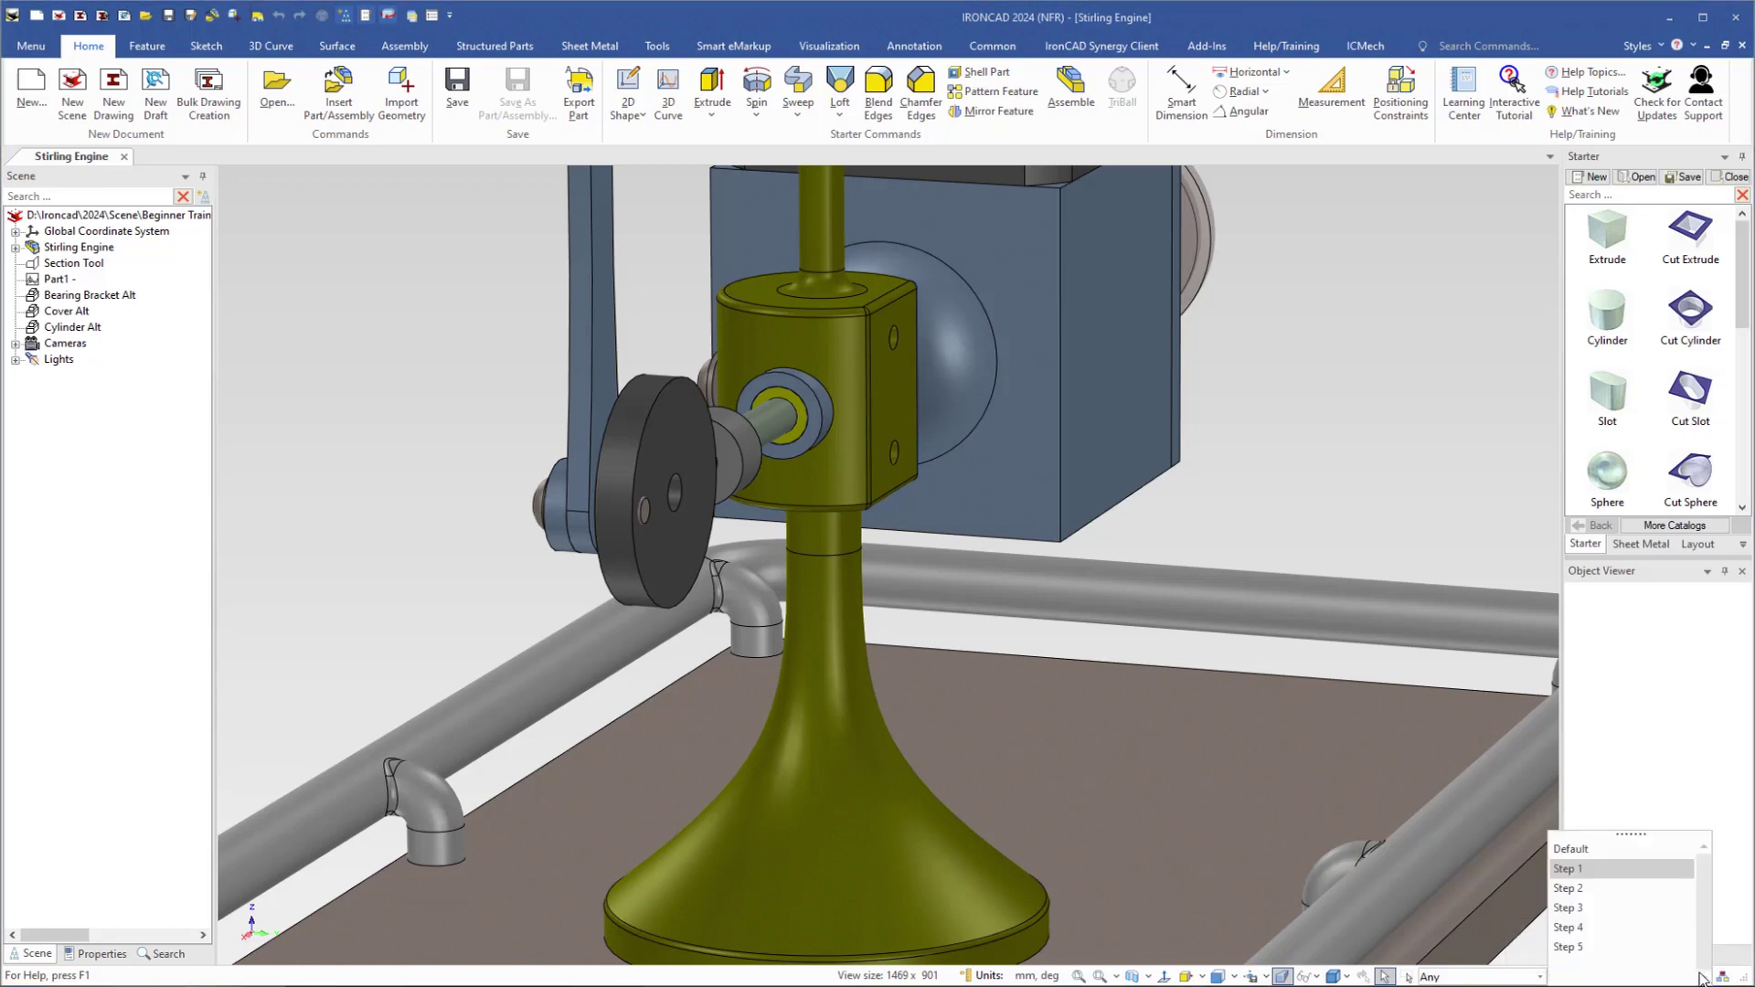
click(1574, 850)
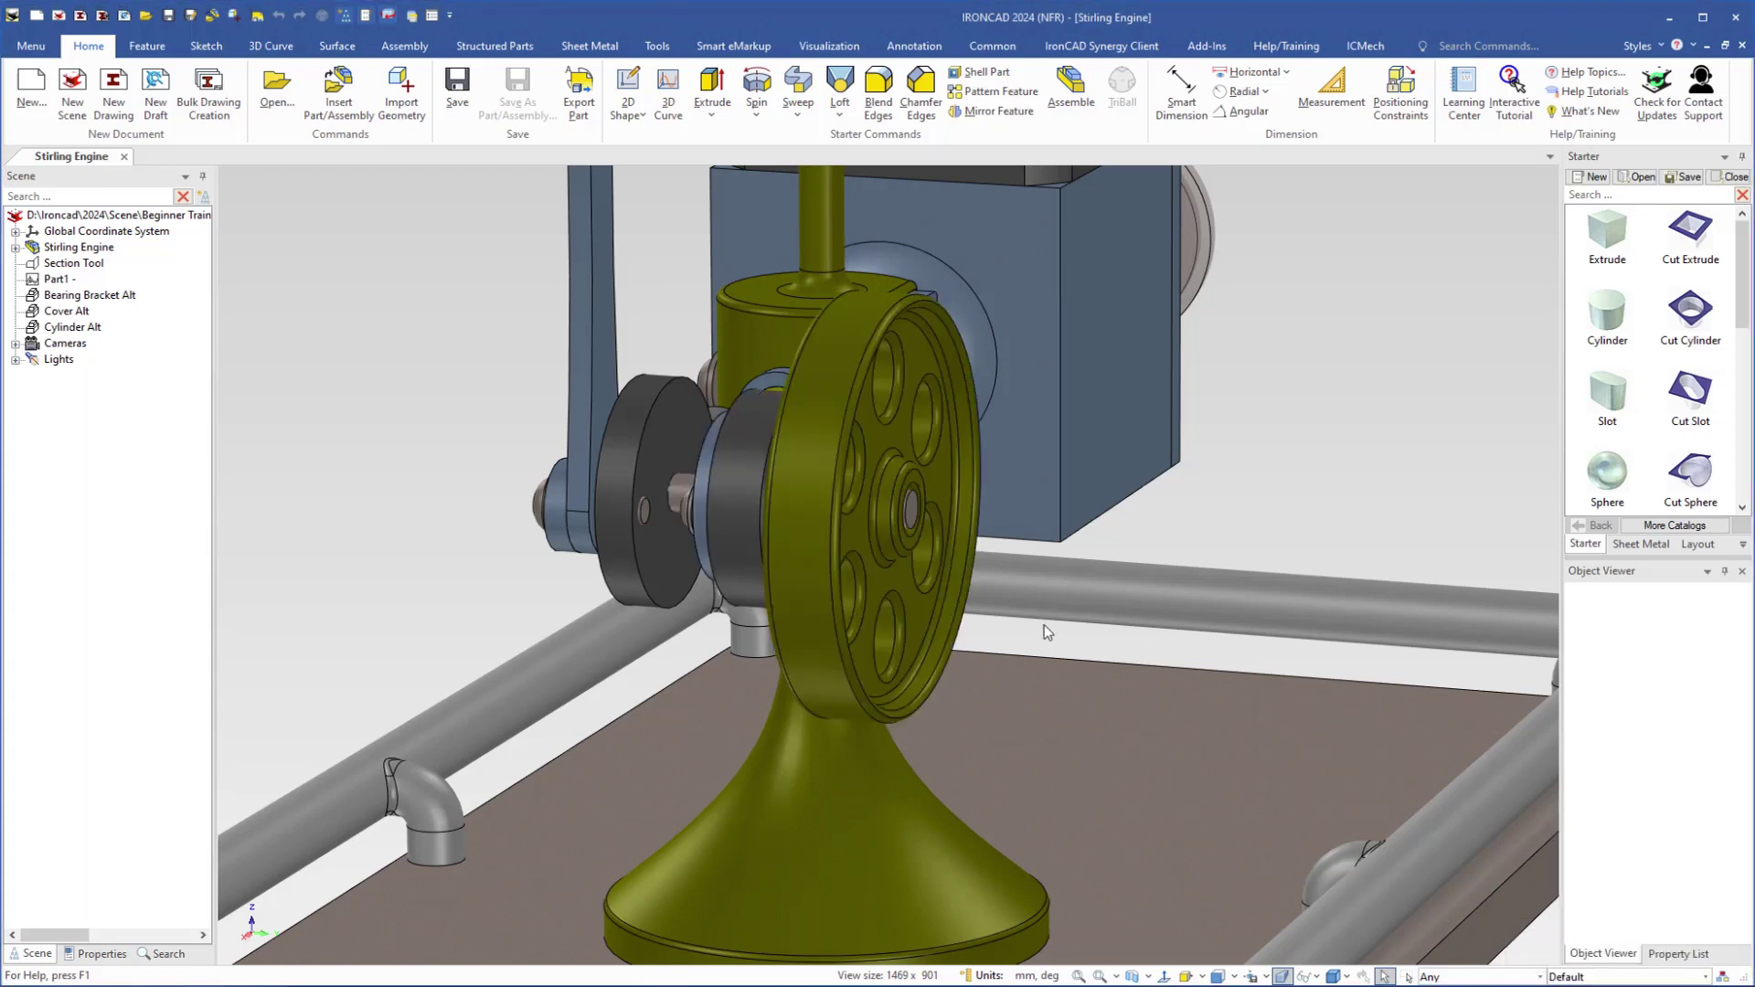
click(1266, 977)
click(1280, 876)
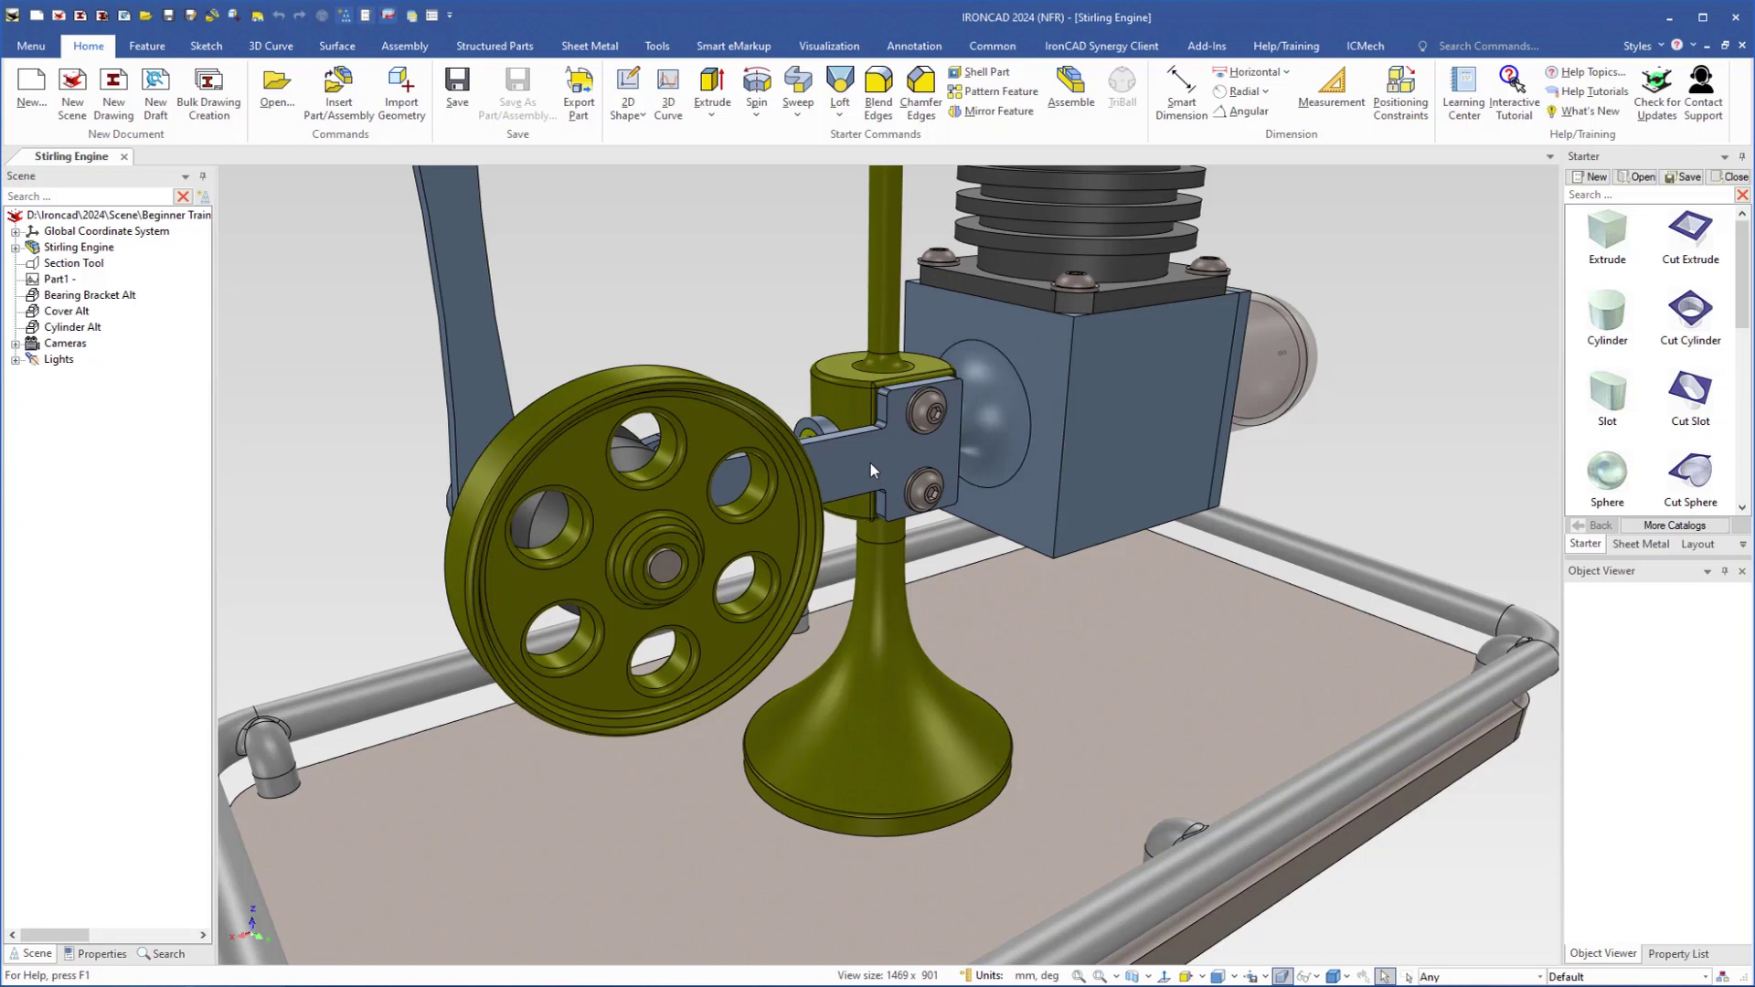
- Create a bulk drawing from the Bearing Bracket, giving it sheet label 105
click(870, 463)
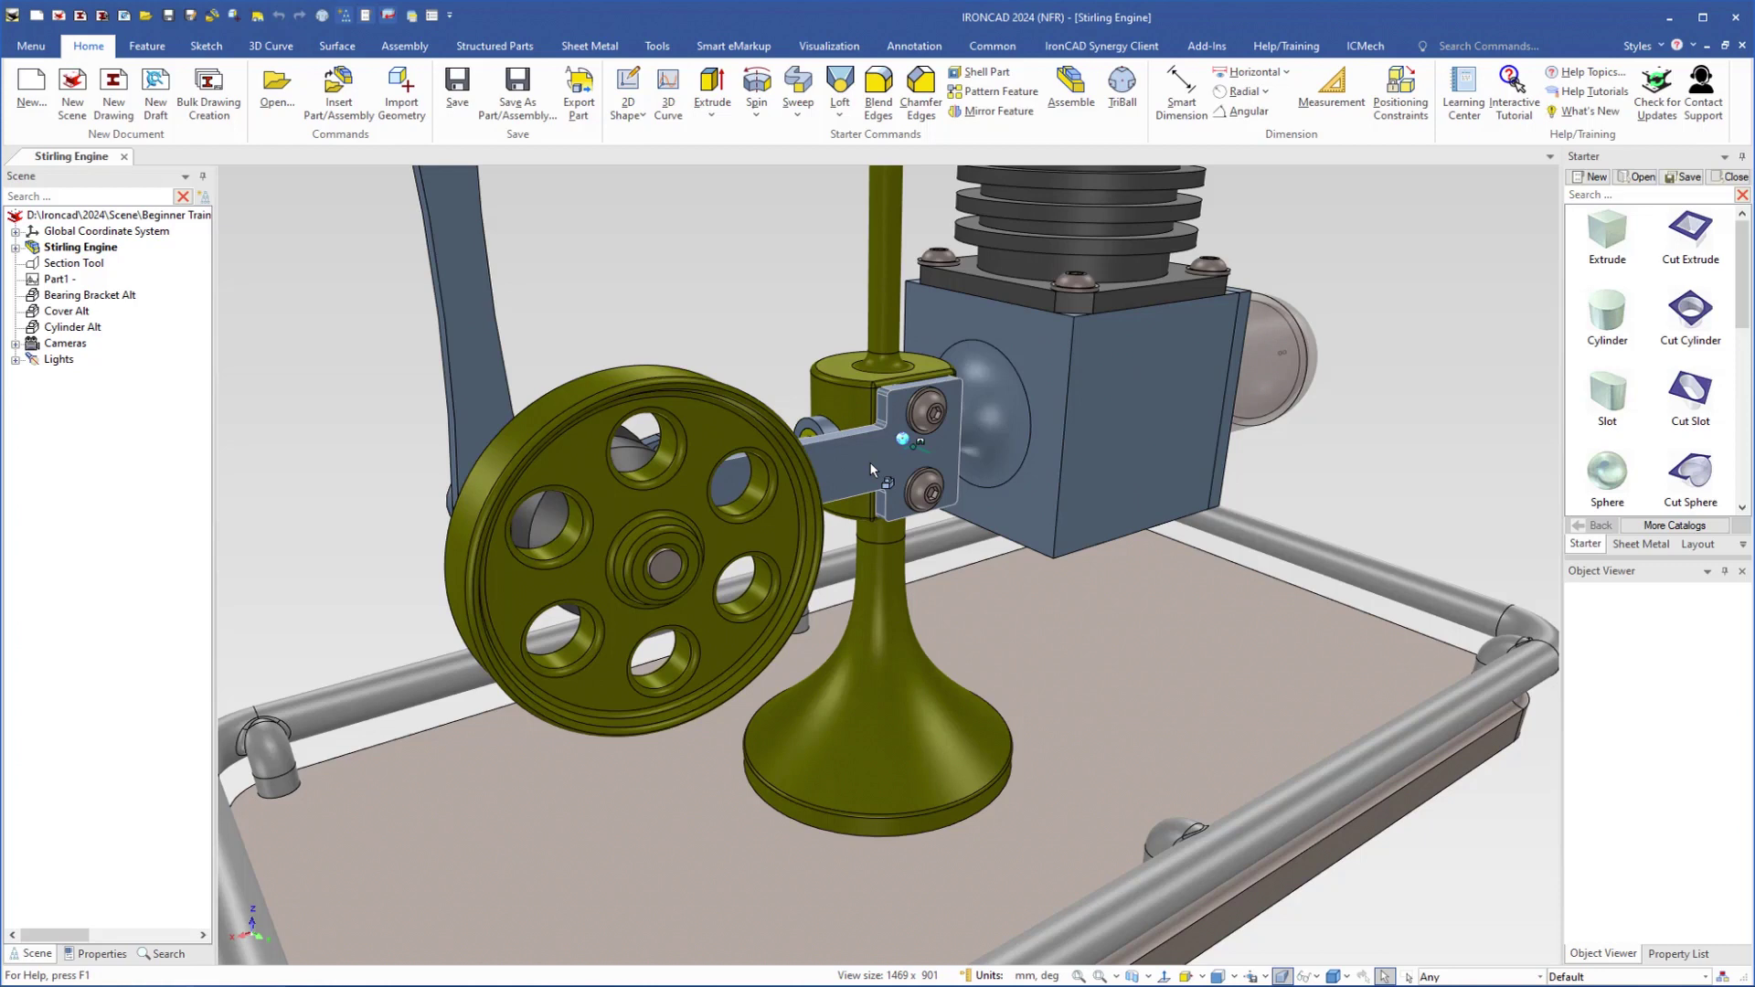
right_click(870, 469)
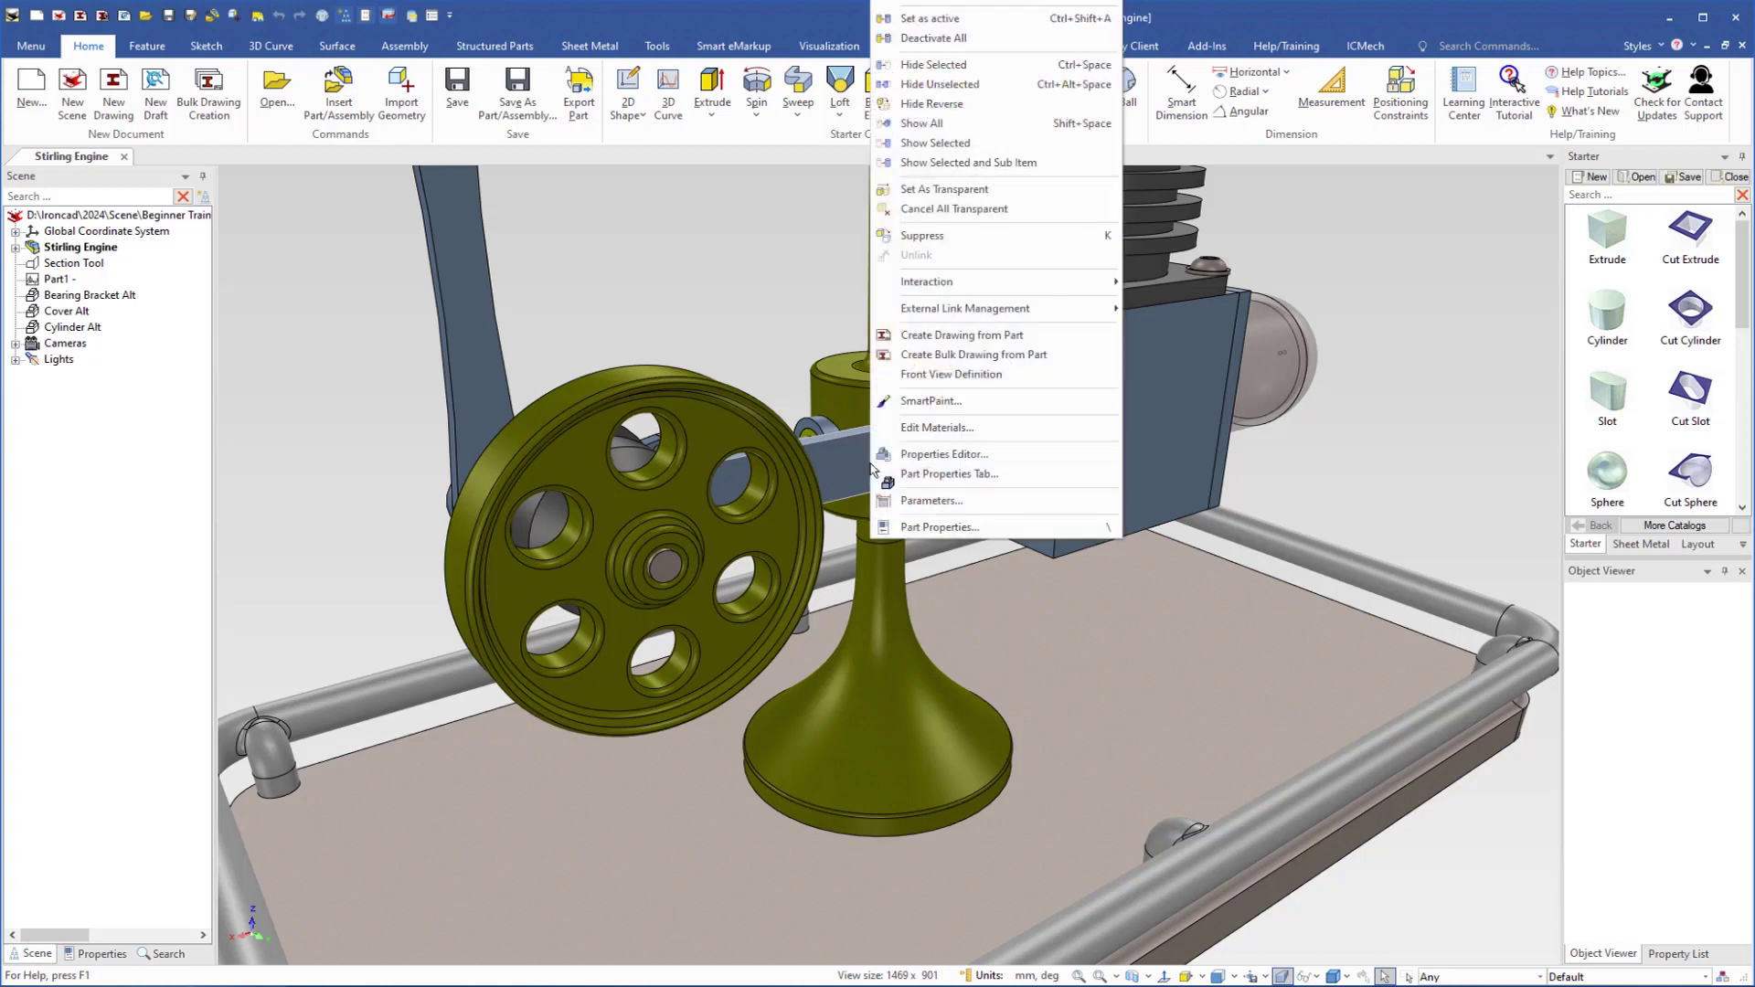
click(978, 359)
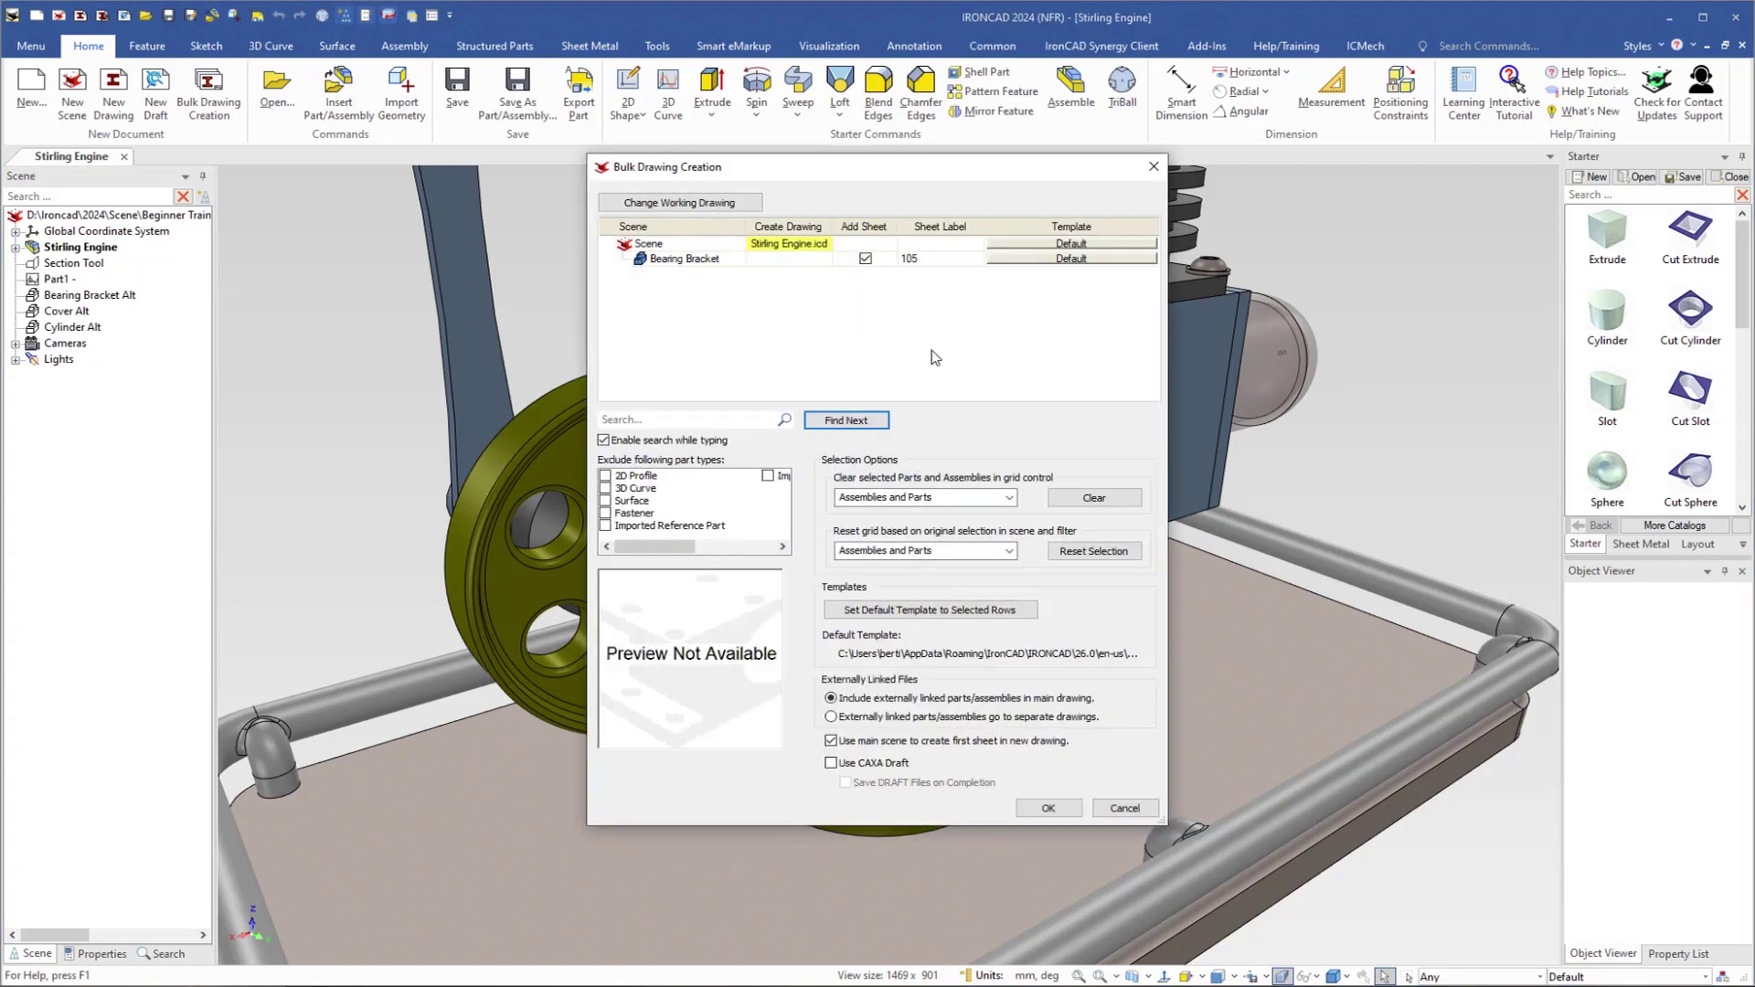
- Give the Bearing Bracket row the 250mmx250mmNOBOM_A3 template from the ISO list
click(1075, 263)
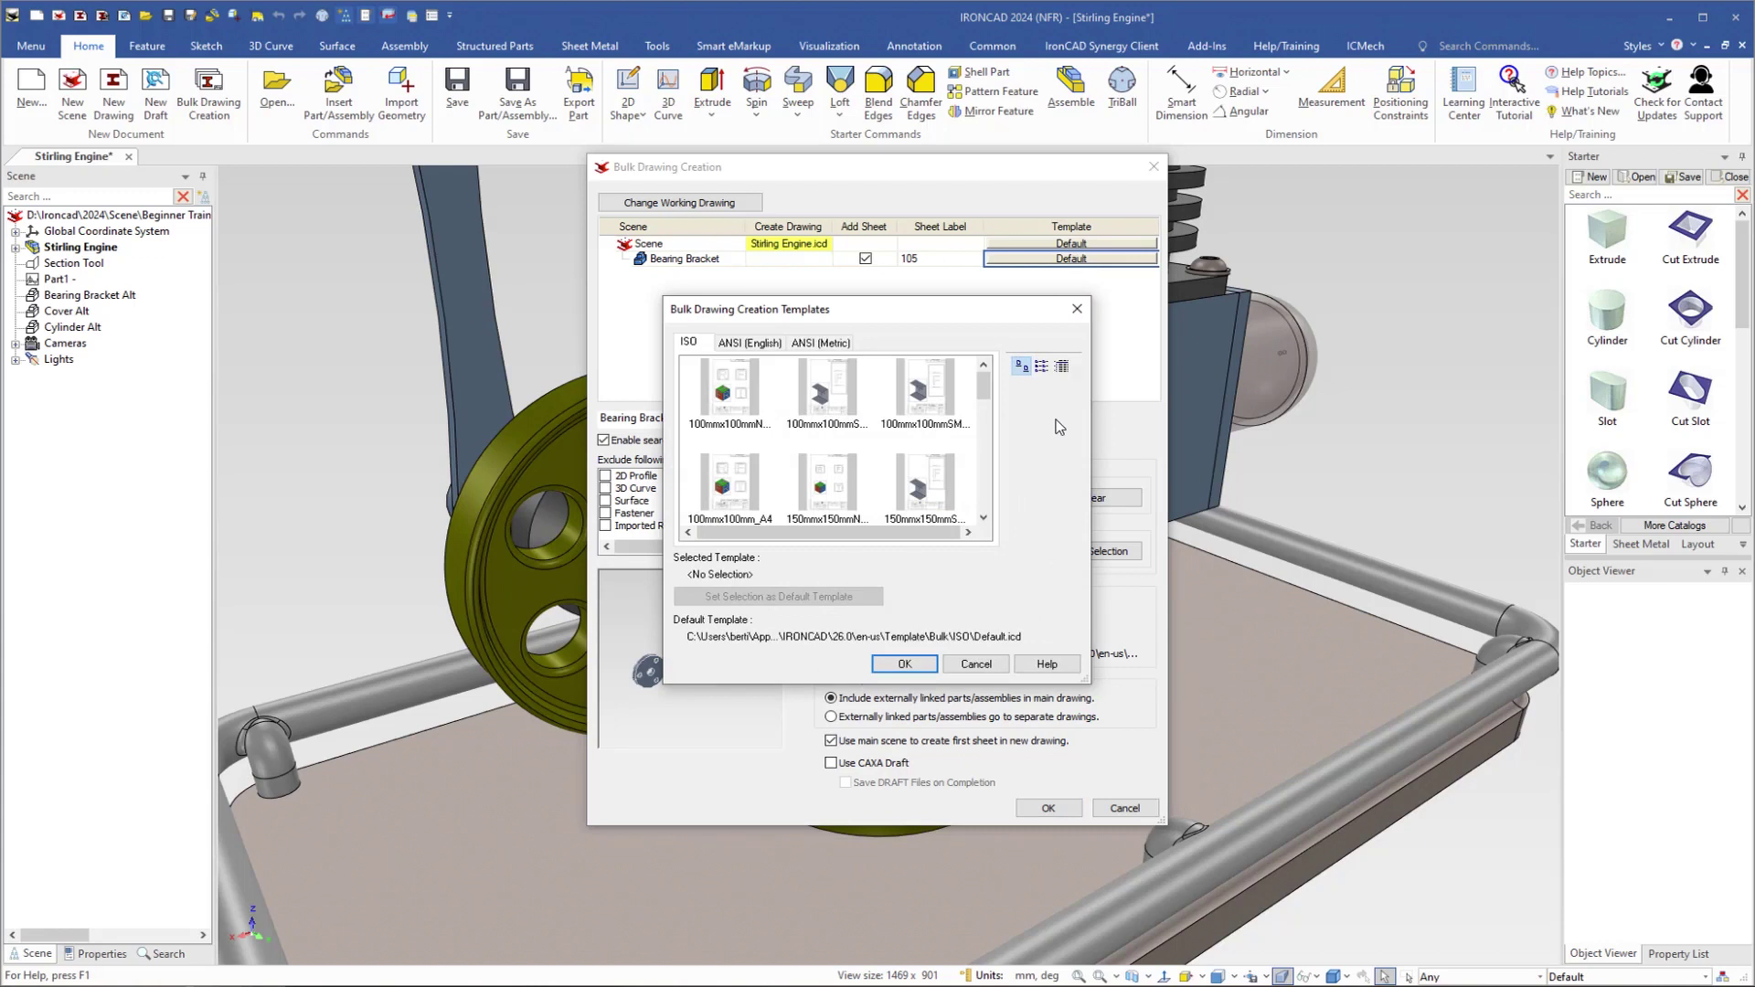
drag(983, 387, 976, 416)
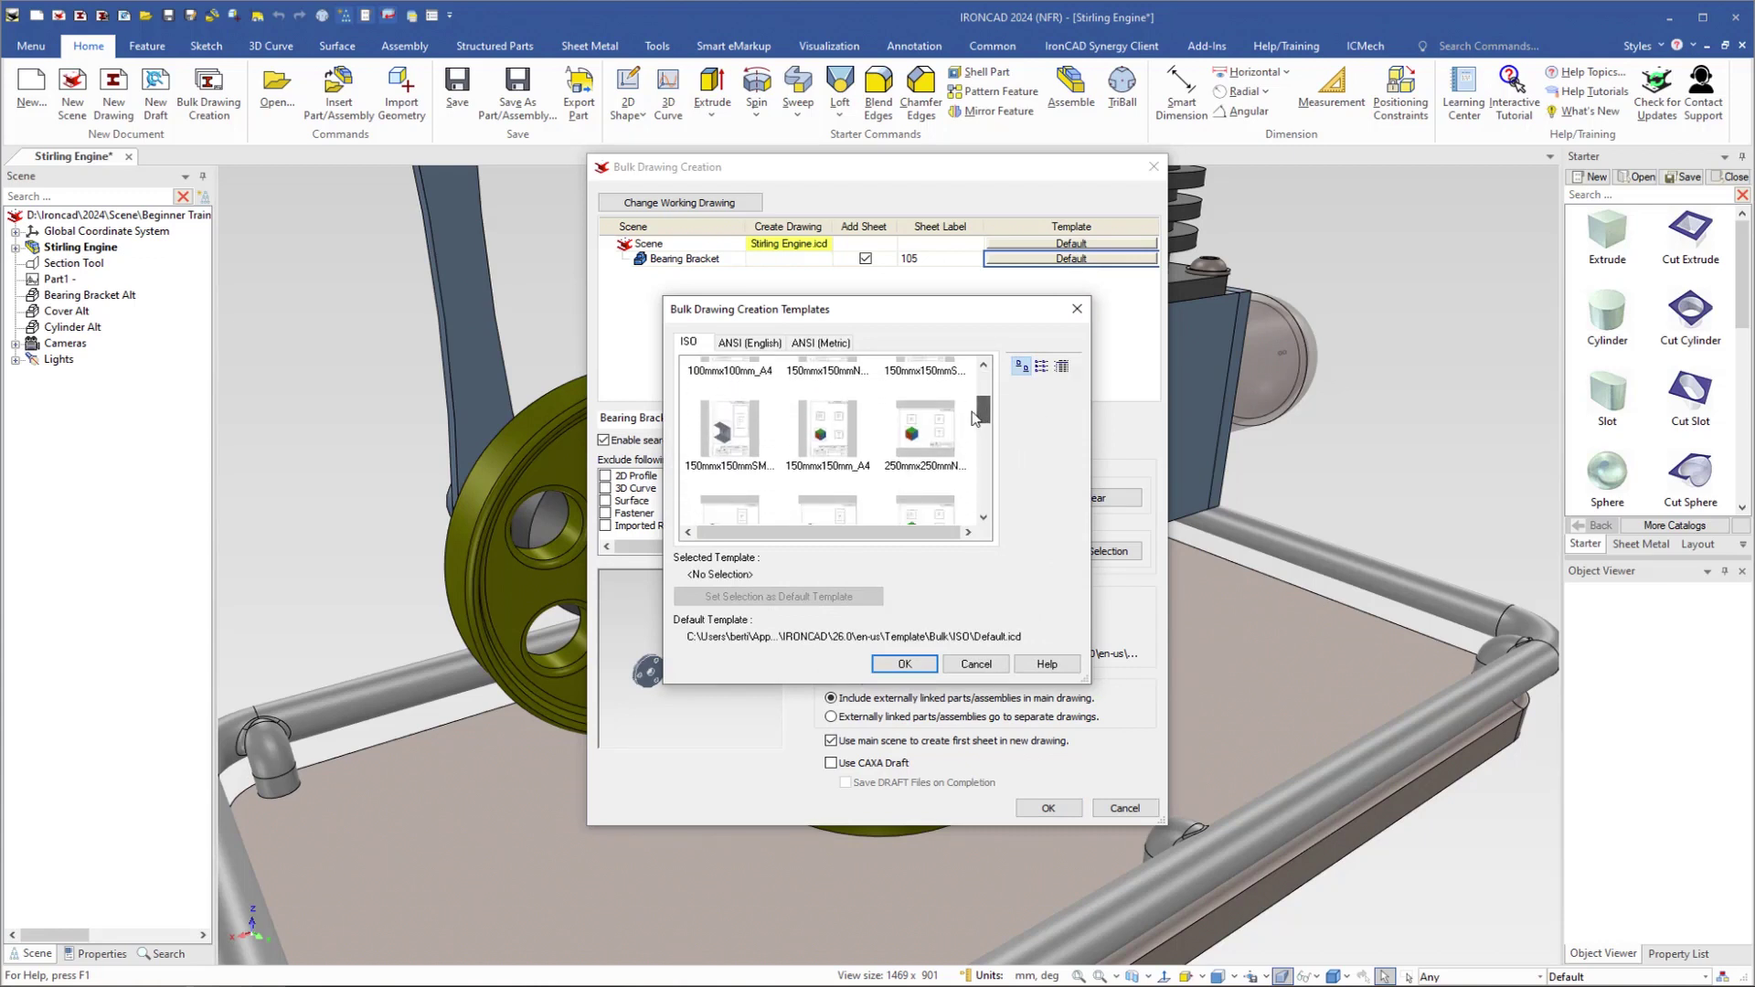
click(928, 437)
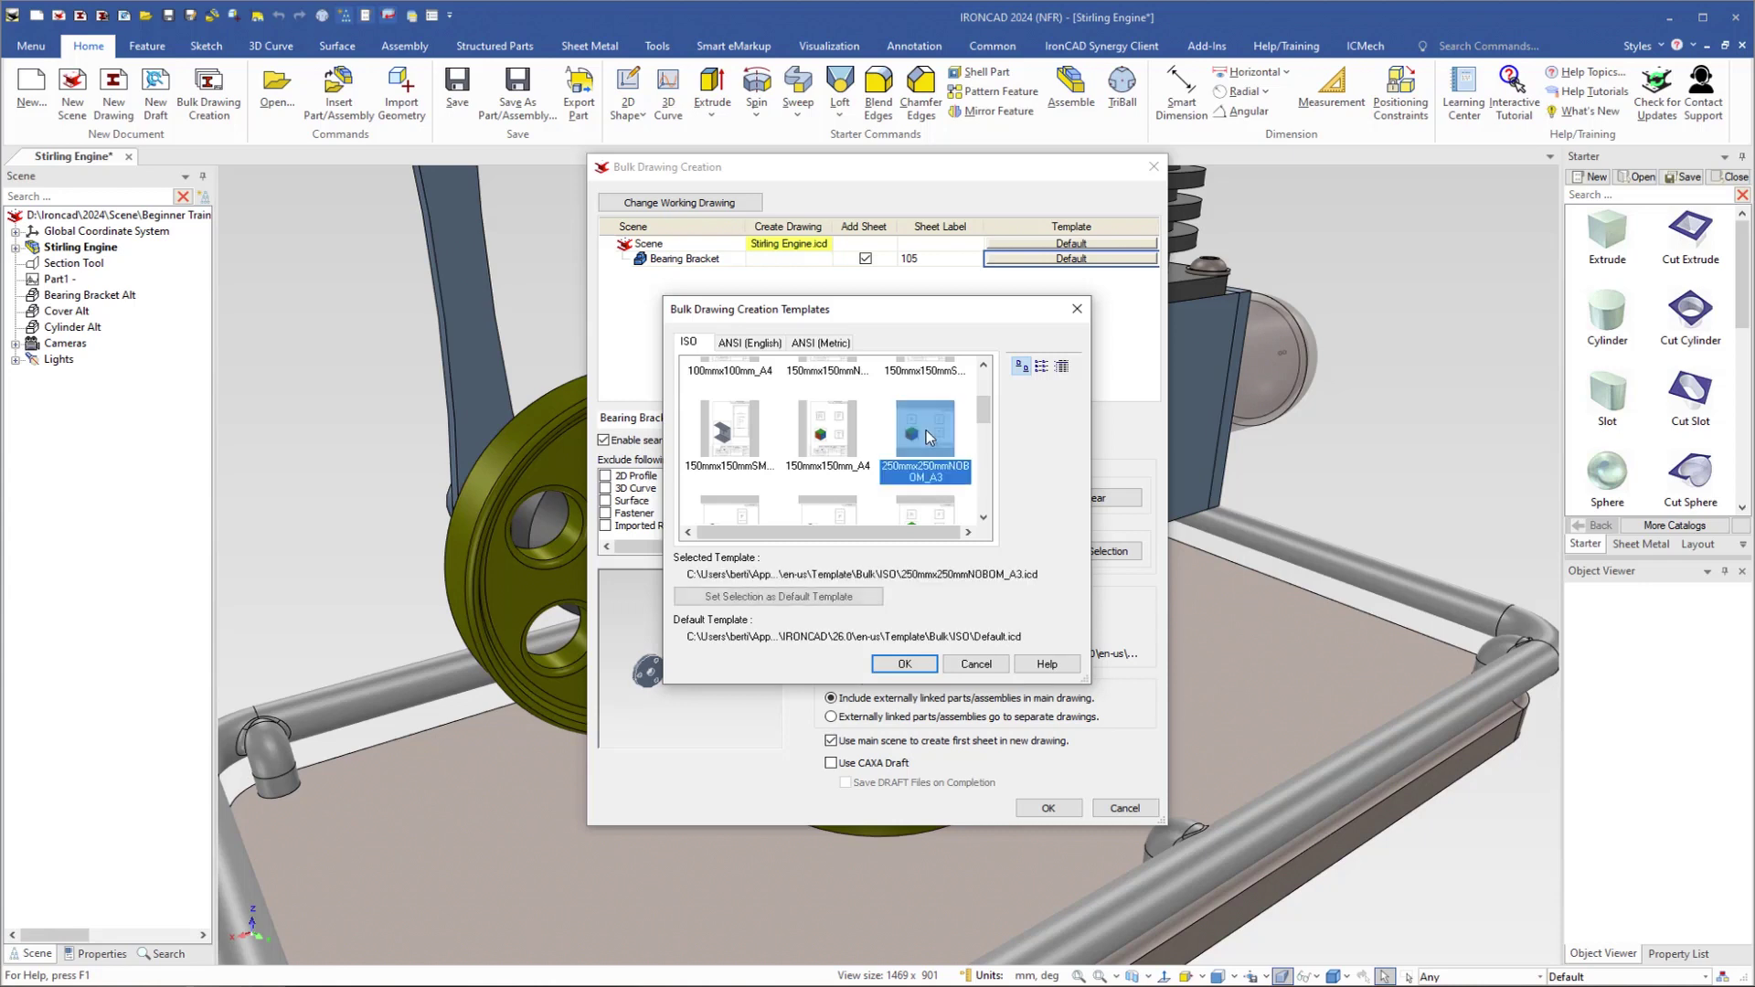
click(903, 664)
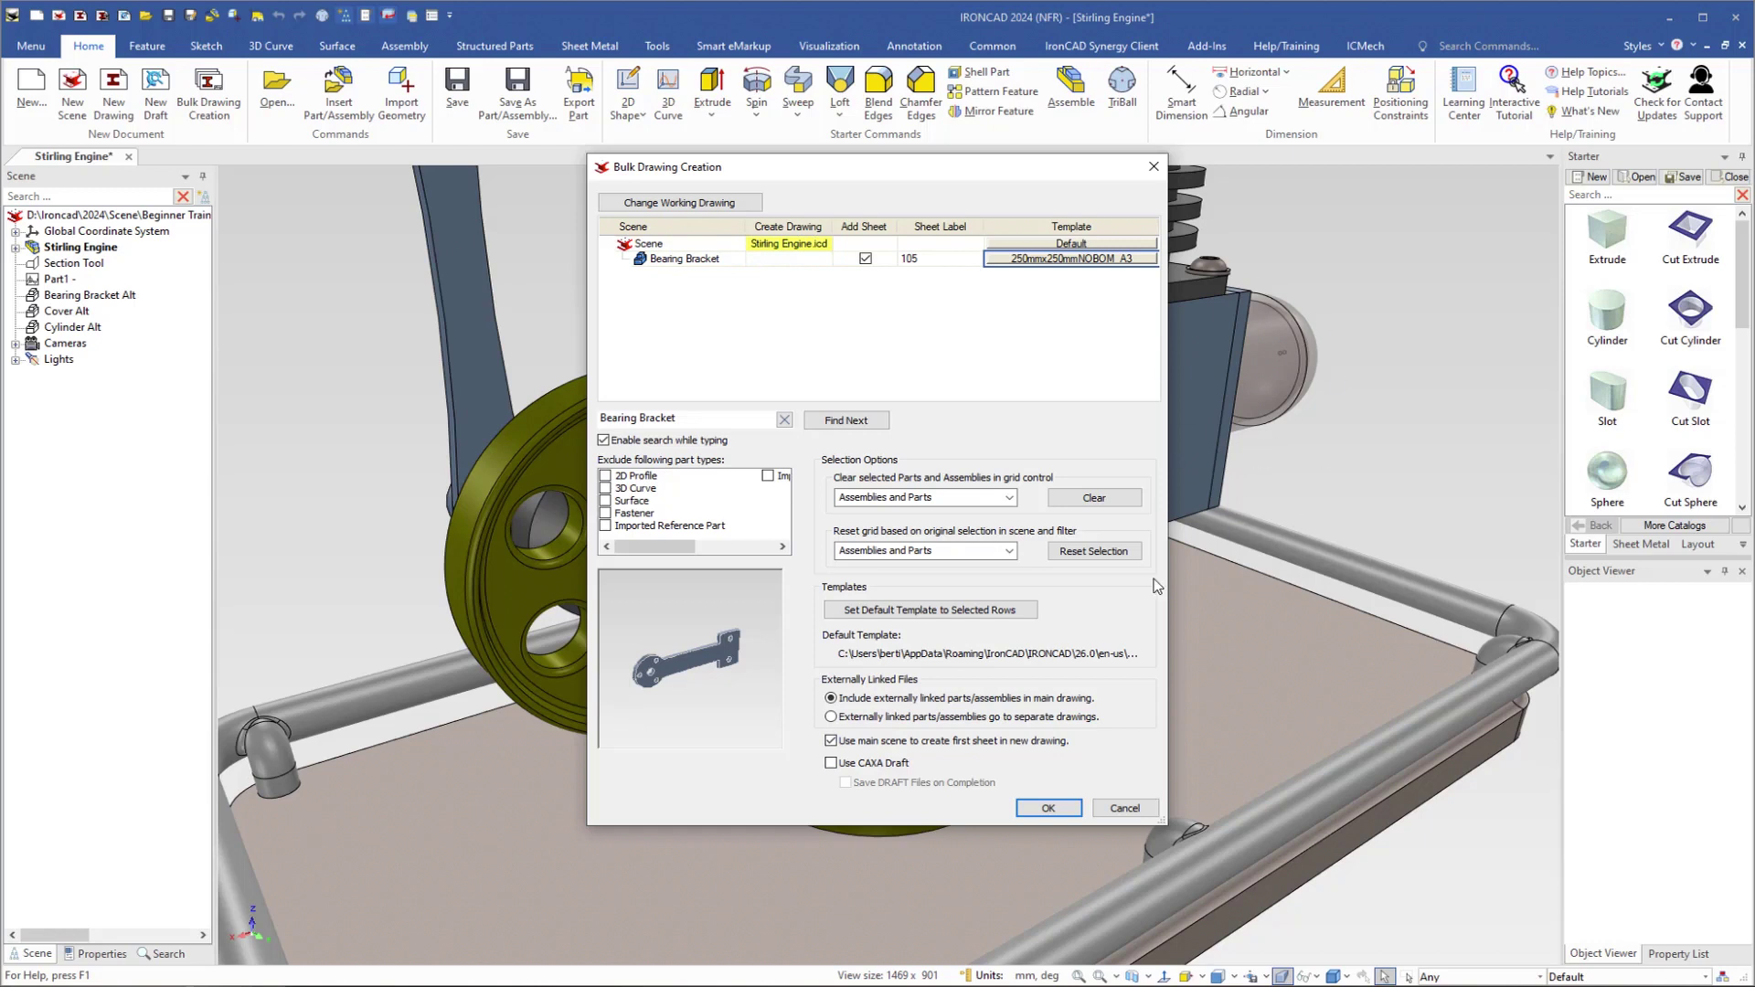
- Generate the Stirling Engine.icd drawing and update the outdated views on Sheet1
click(1047, 808)
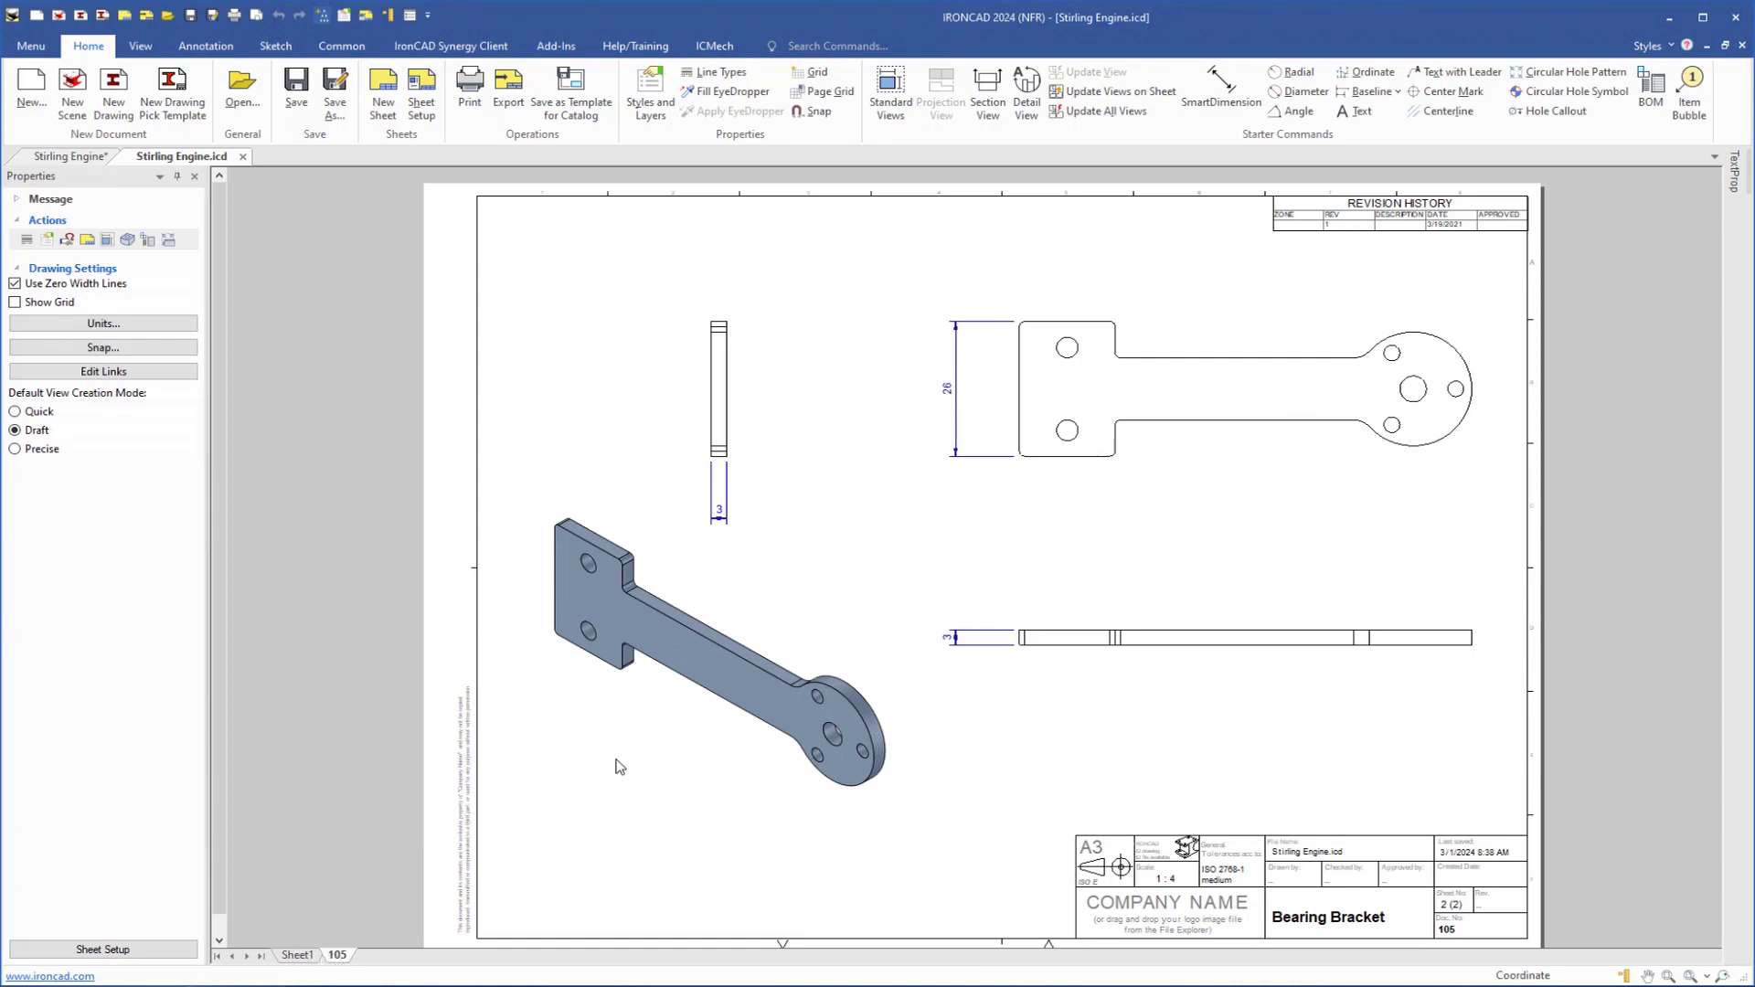
click(298, 956)
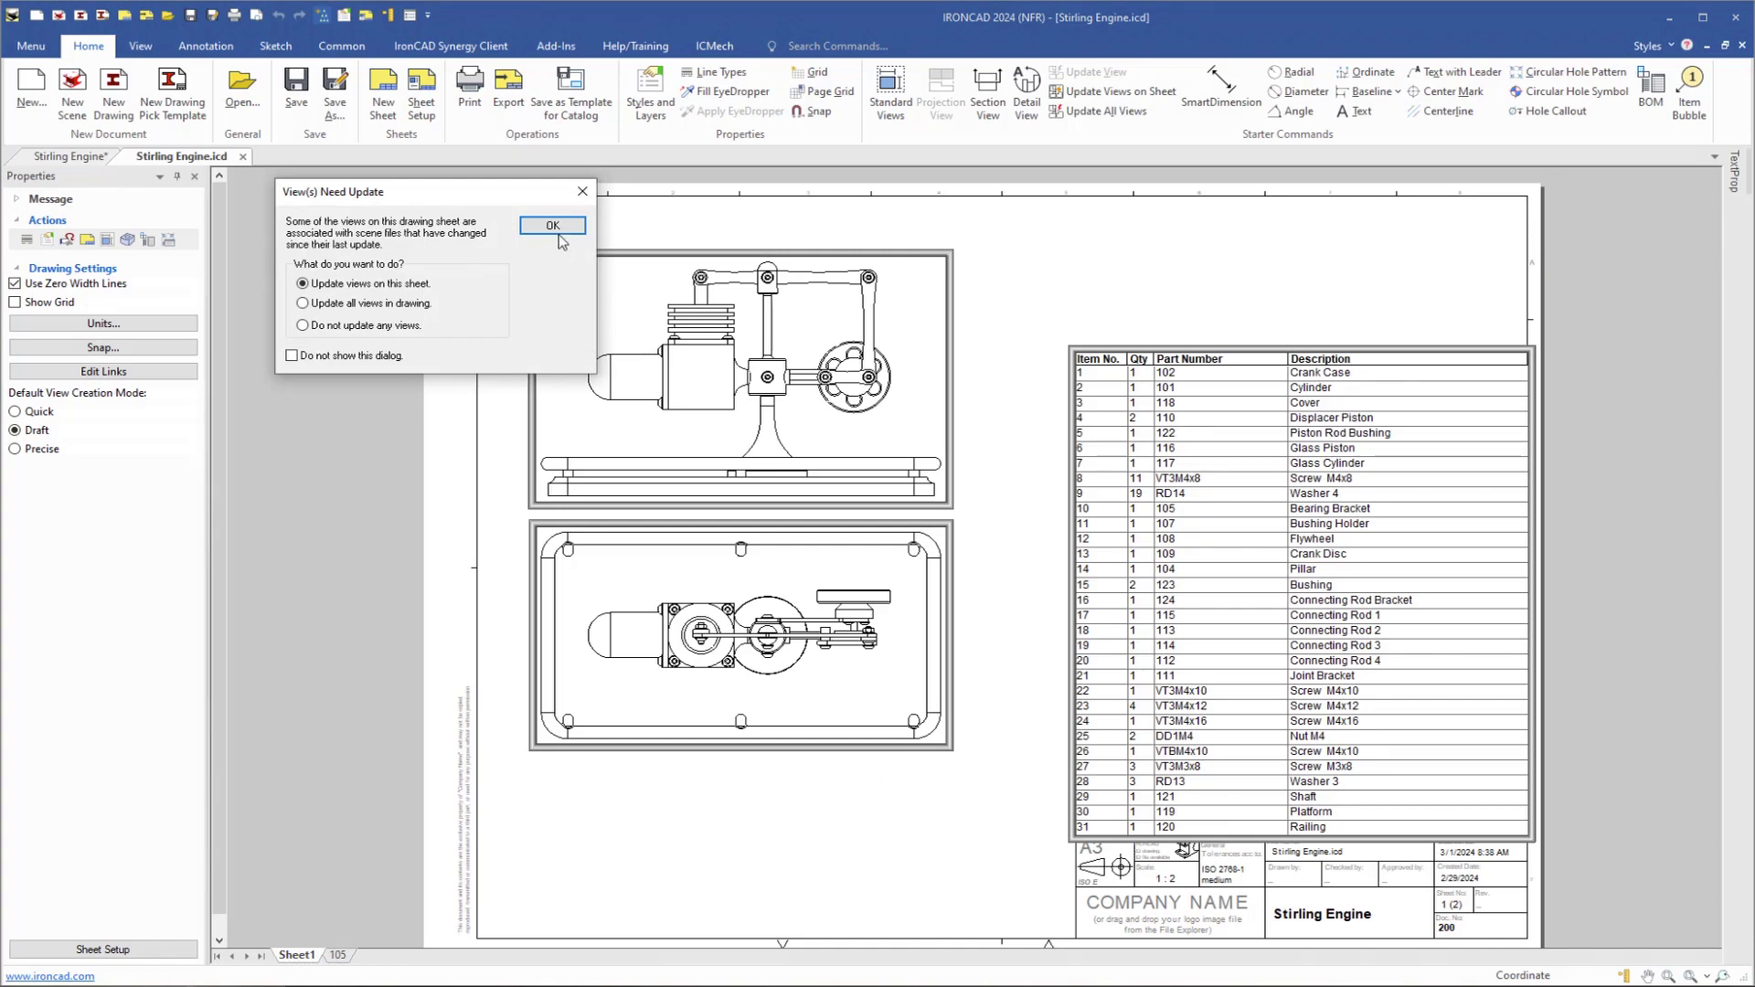
click(553, 228)
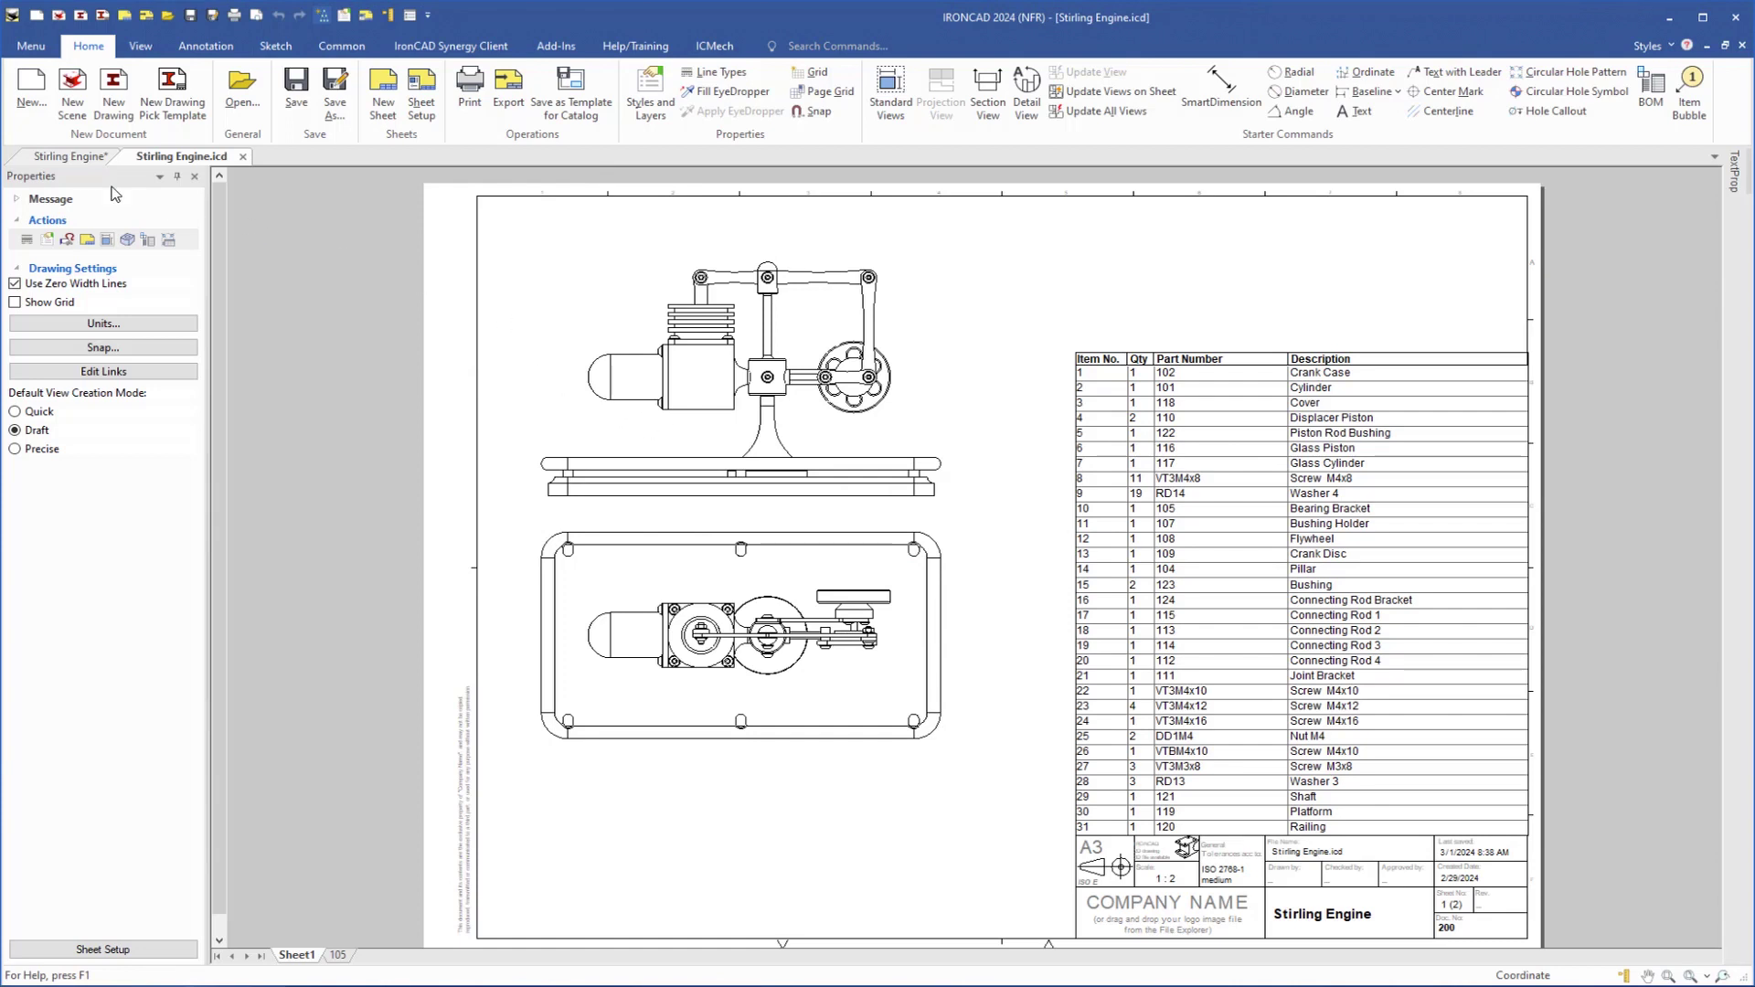
- Back in the 3-D scene, fit the engine to the view and select Connecting Rod 1 (part 115)
click(71, 158)
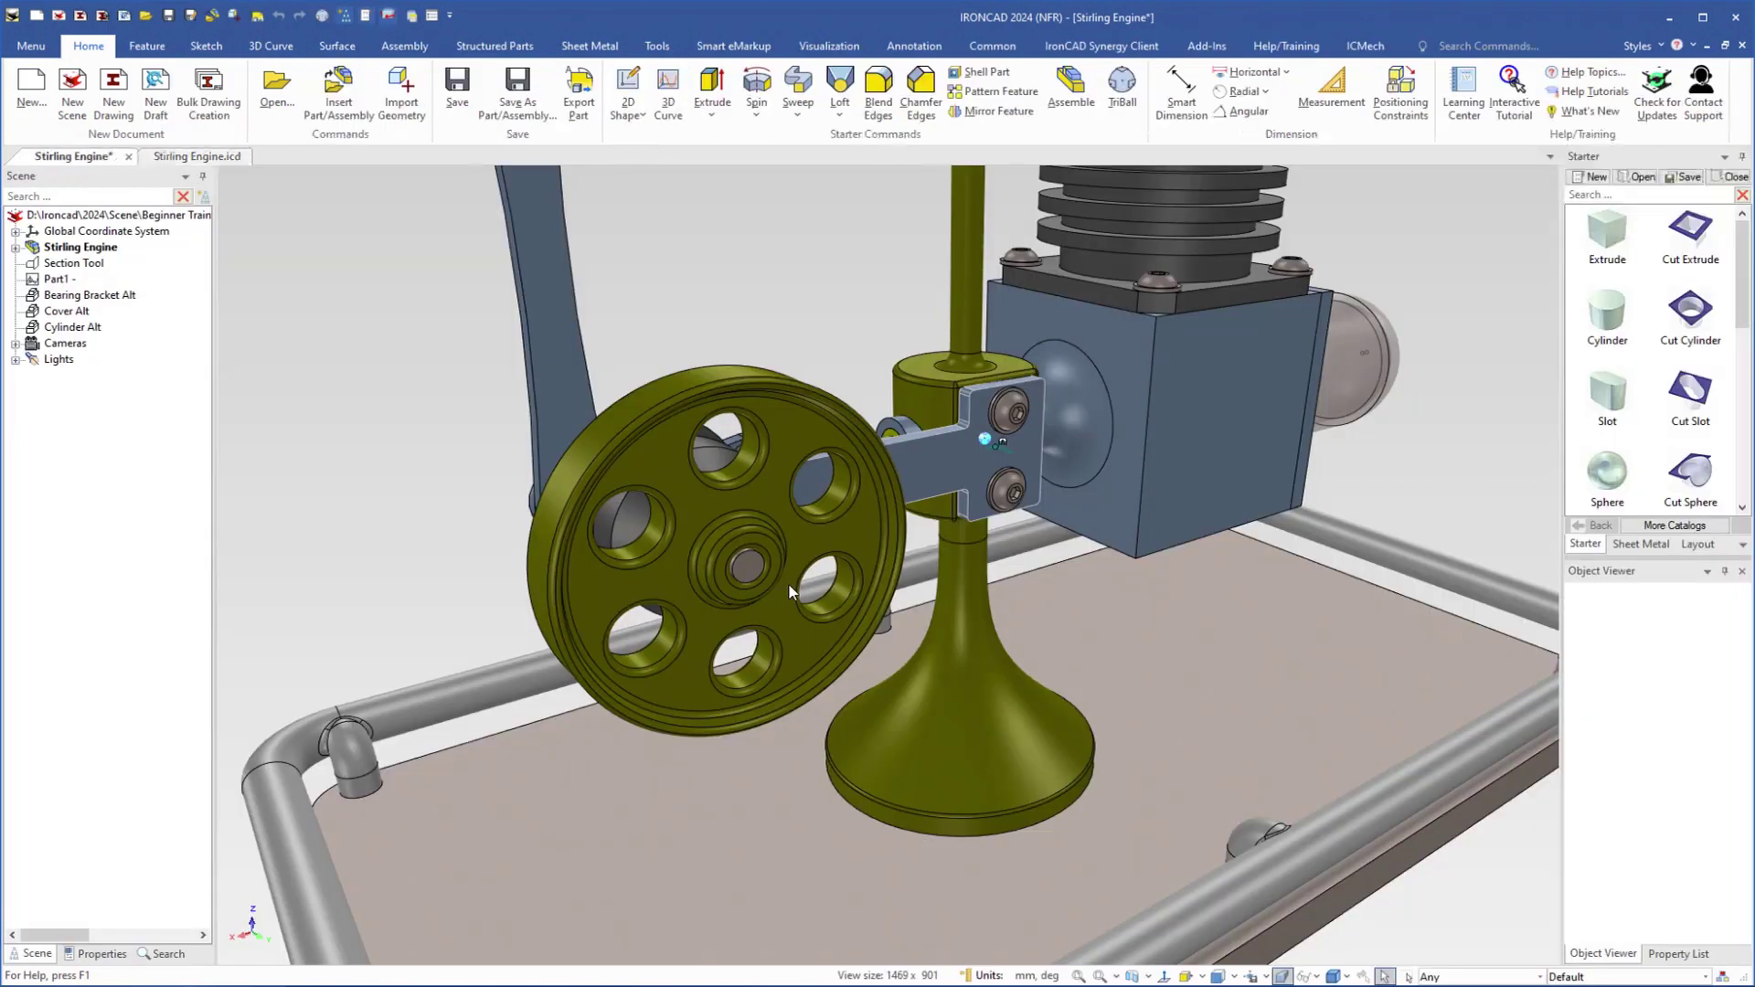
middle_drag(896, 541, 876, 515)
key(F8)
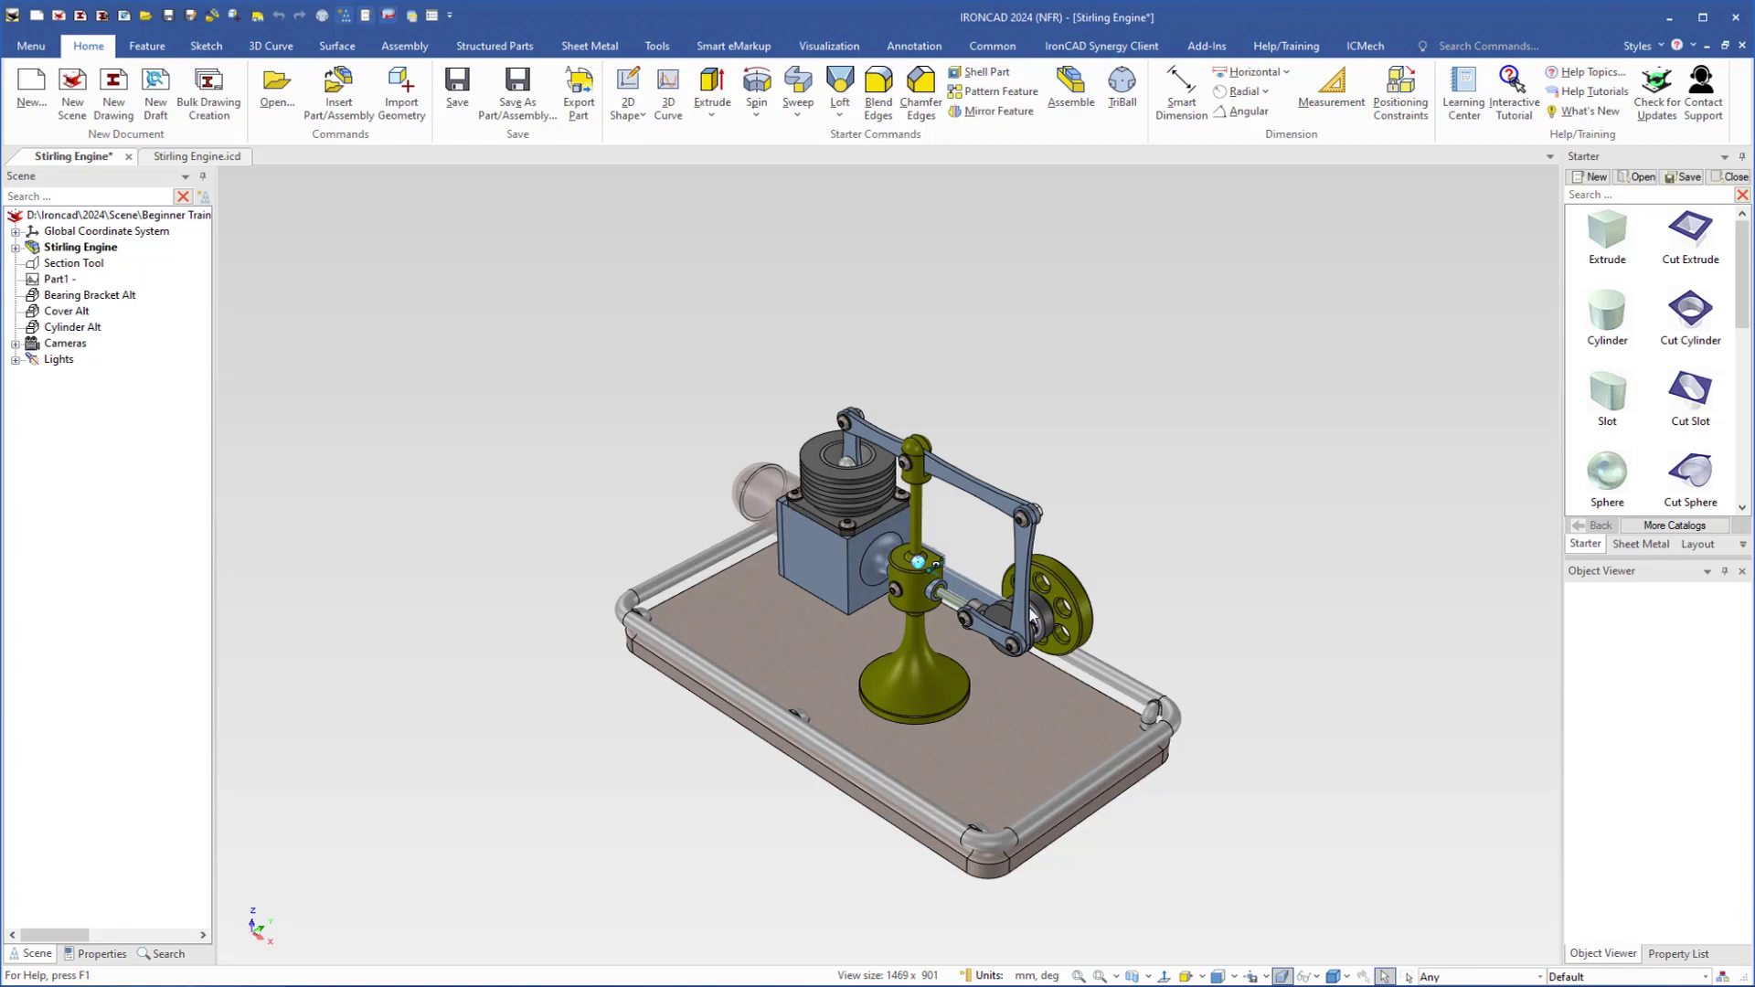
scroll(1002, 643, up, 5)
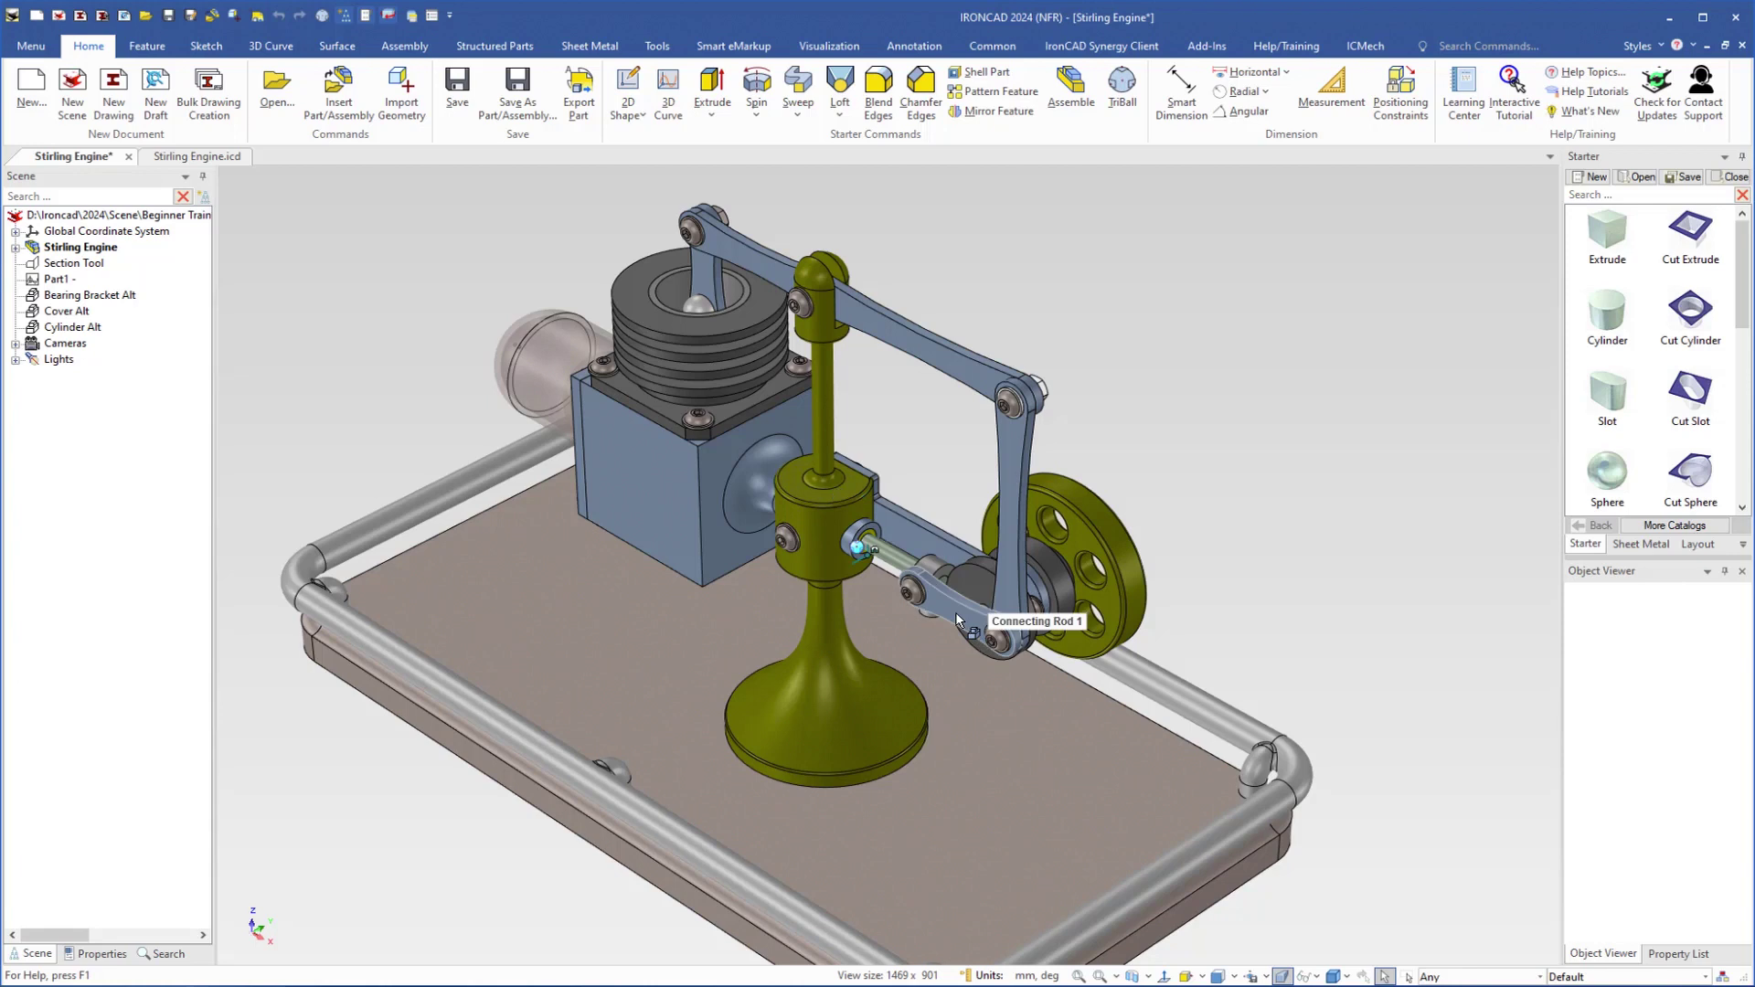
click(96, 954)
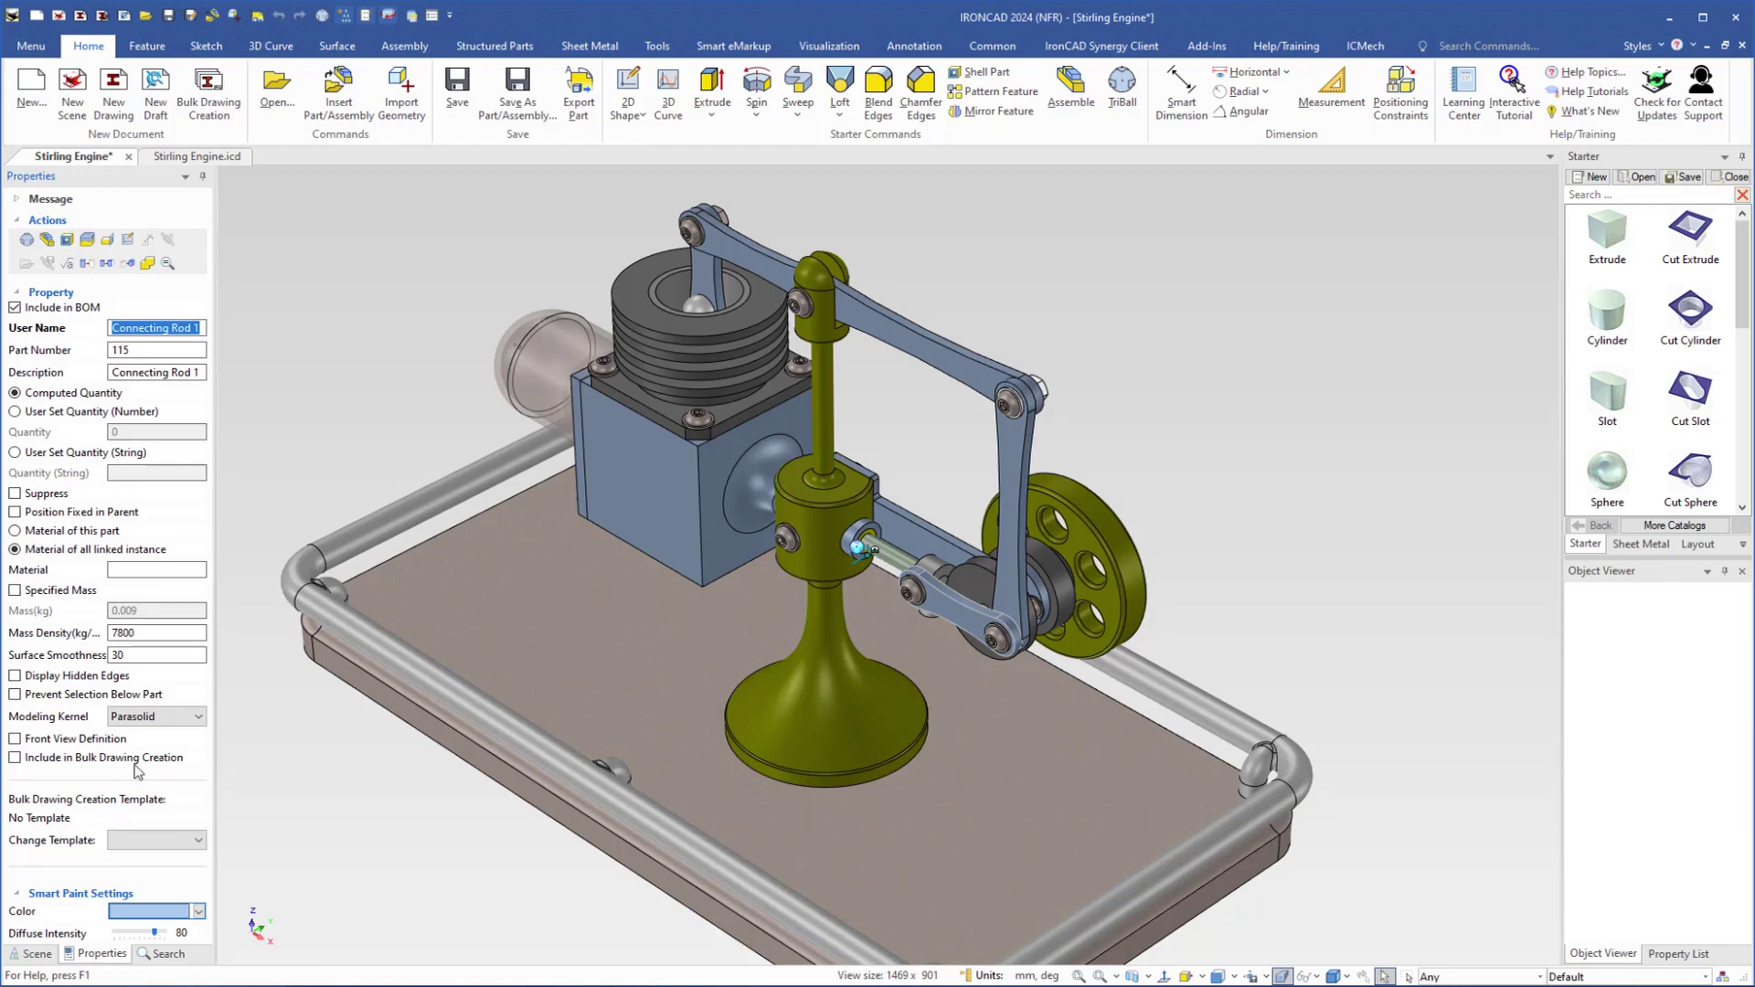
- Include Connecting Rod 1 in bulk drawing creation with the 100mmx100mmNOBOM_A4 template
click(15, 758)
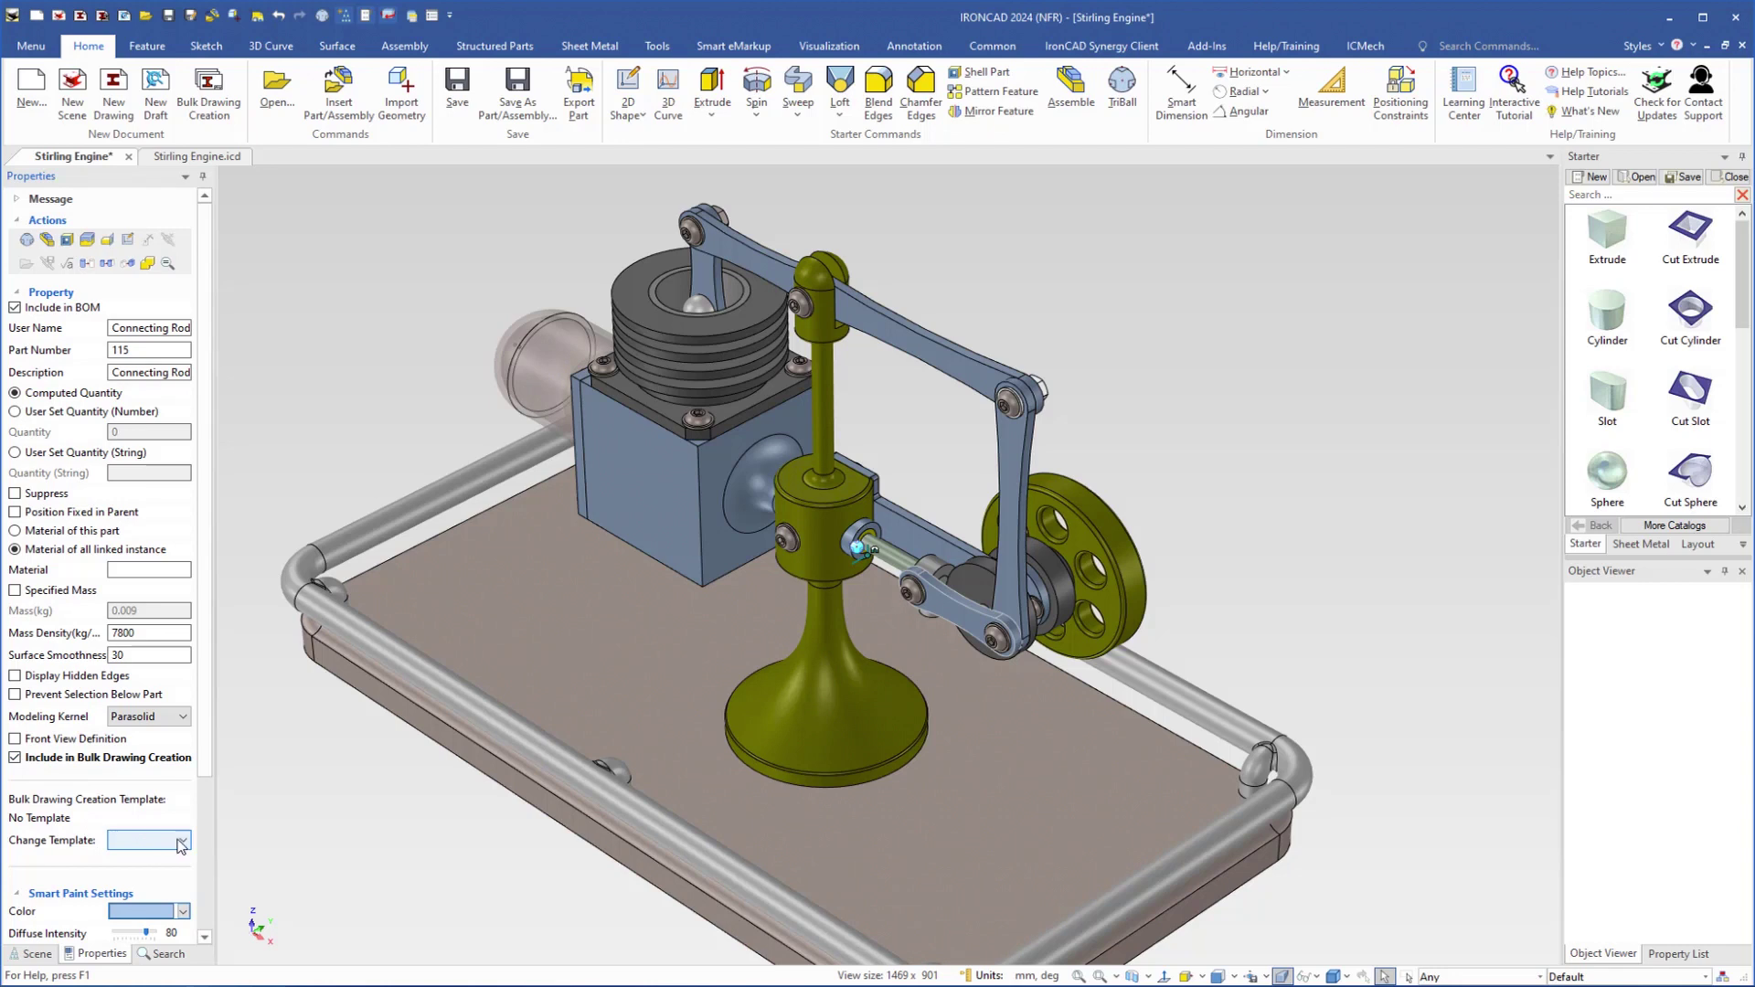
click(181, 841)
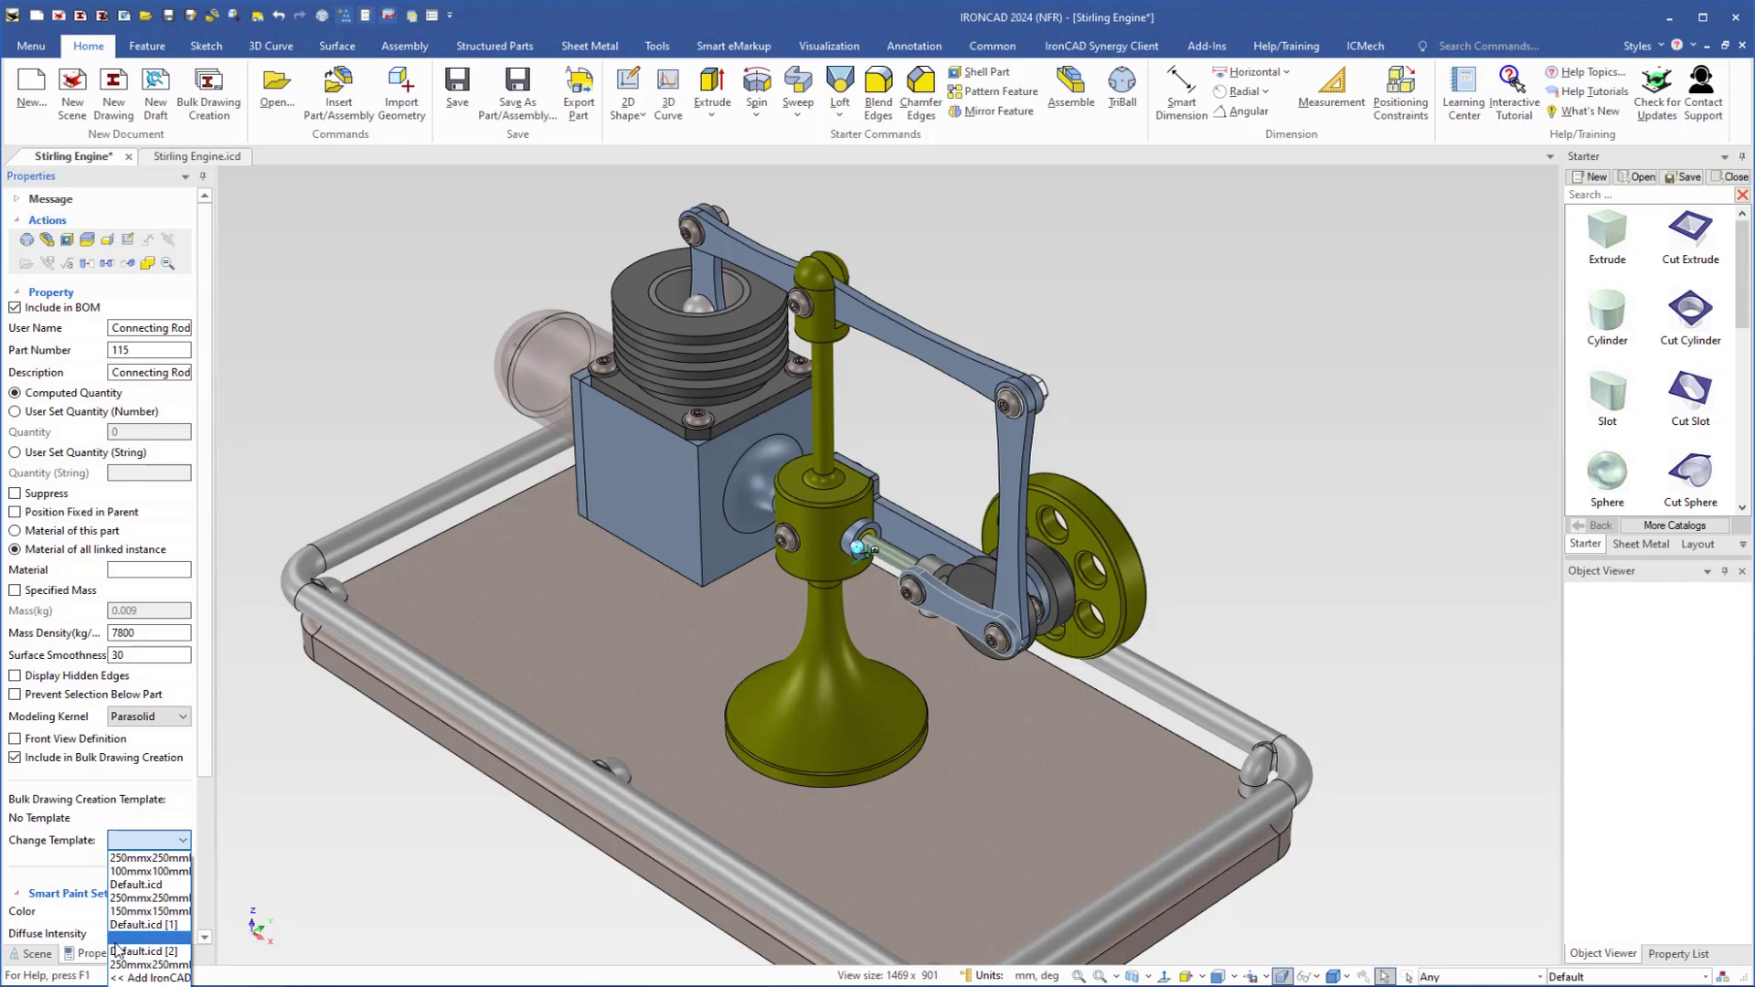
click(151, 978)
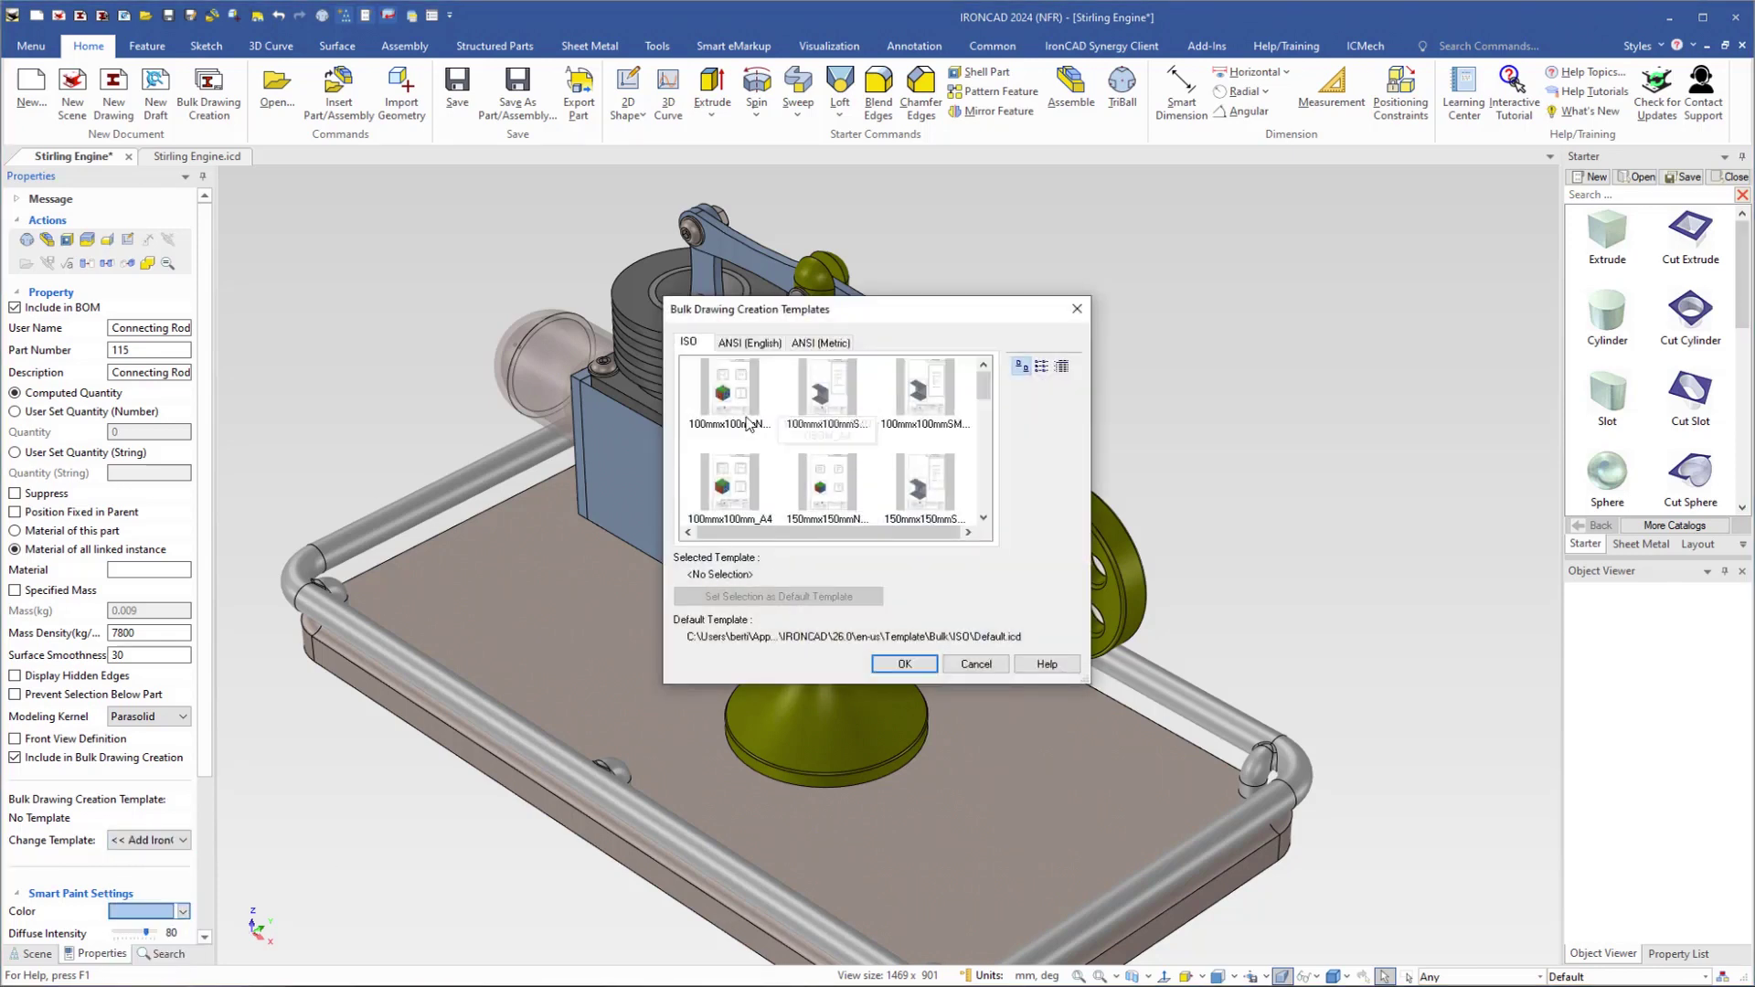
mouse_move(913, 310)
mouse_down()
mouse_move(977, 338)
mouse_move(1241, 303)
mouse_up()
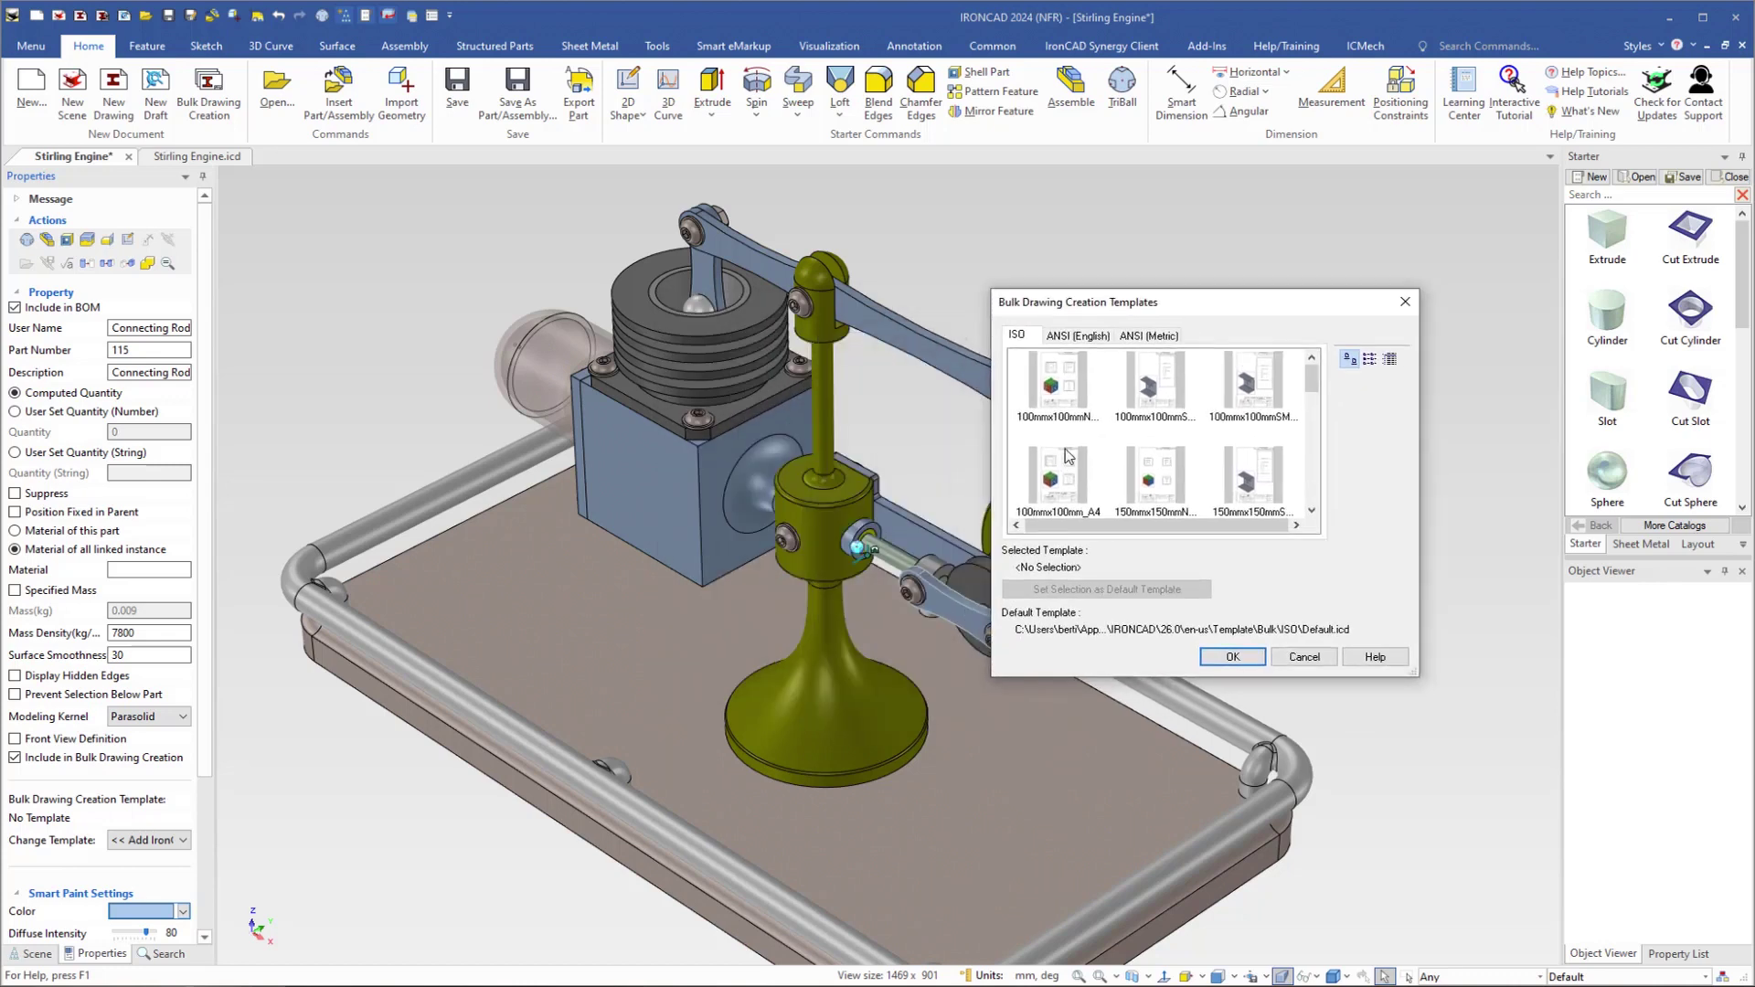
click(1057, 395)
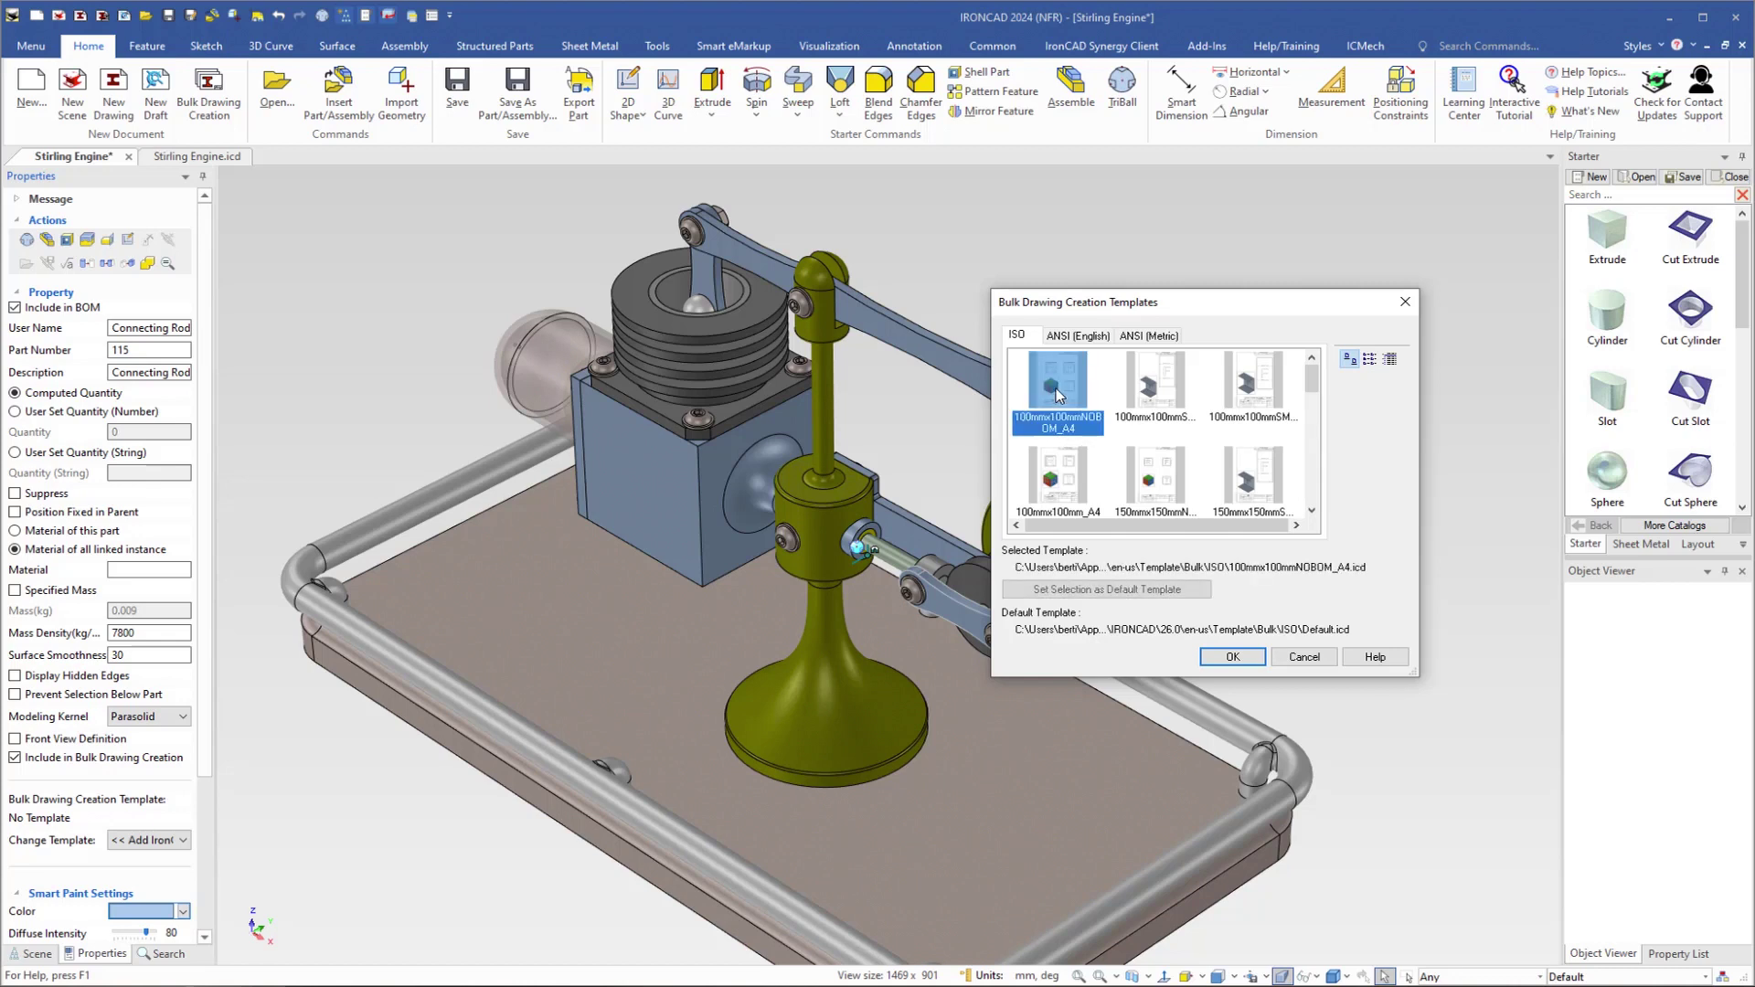
click(1216, 657)
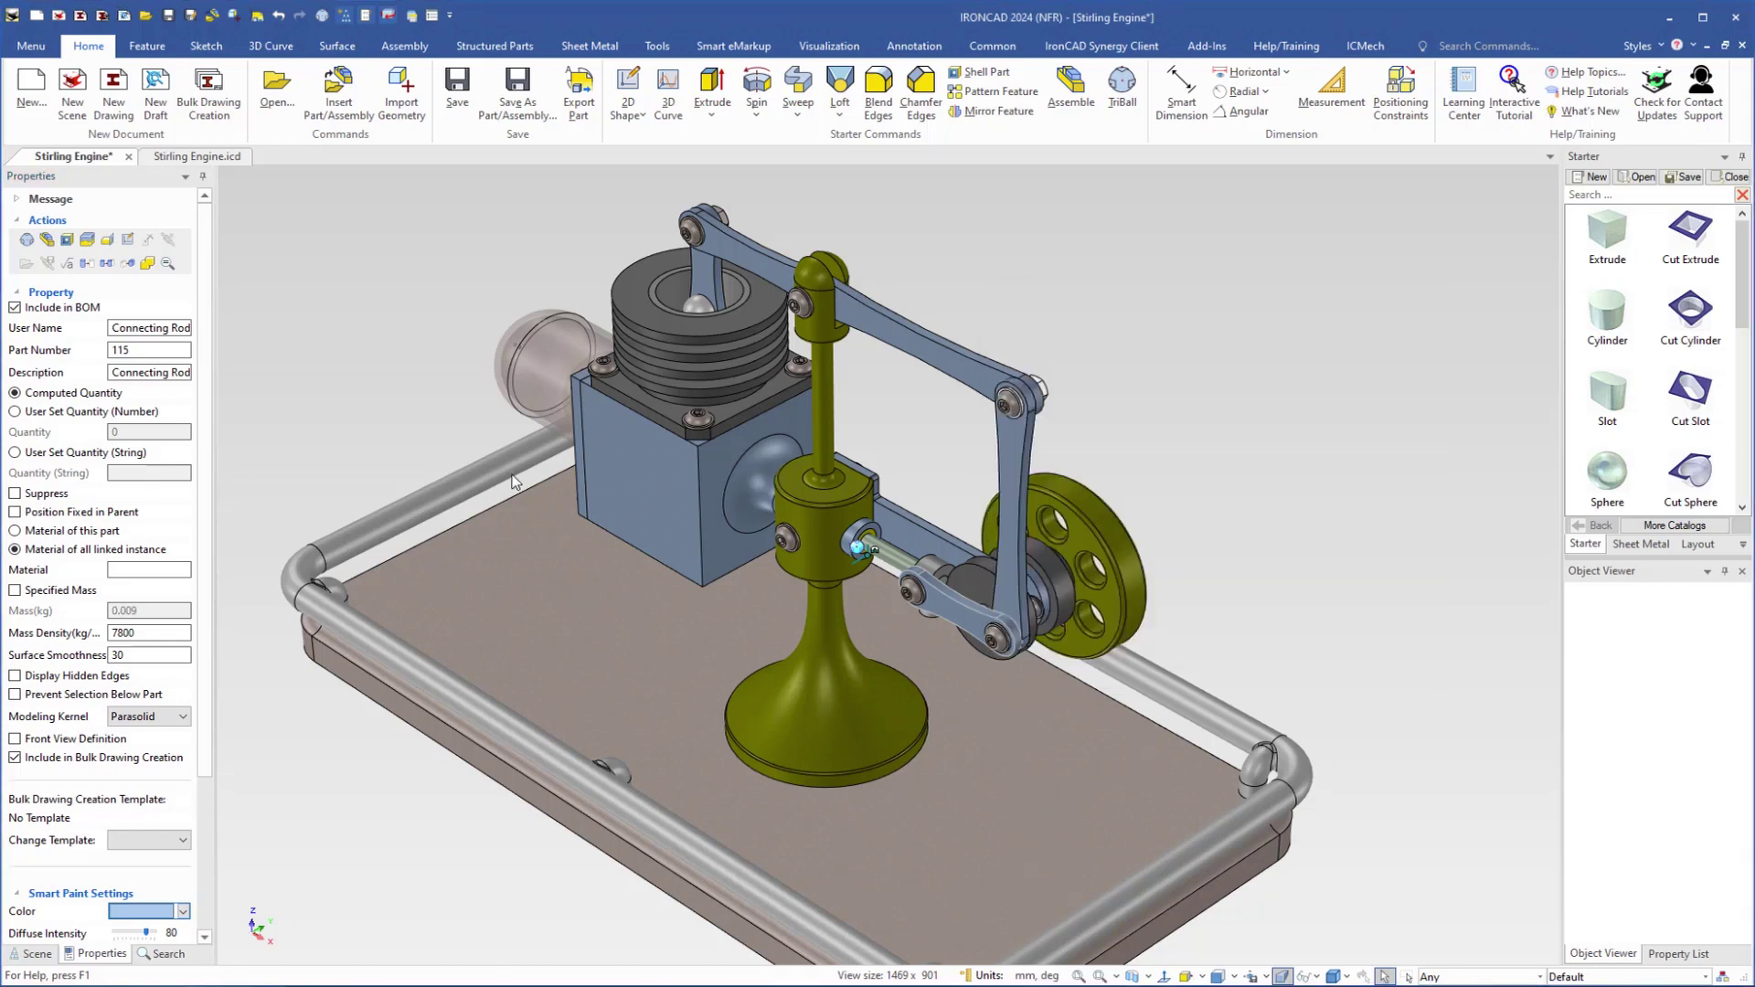
click(158, 841)
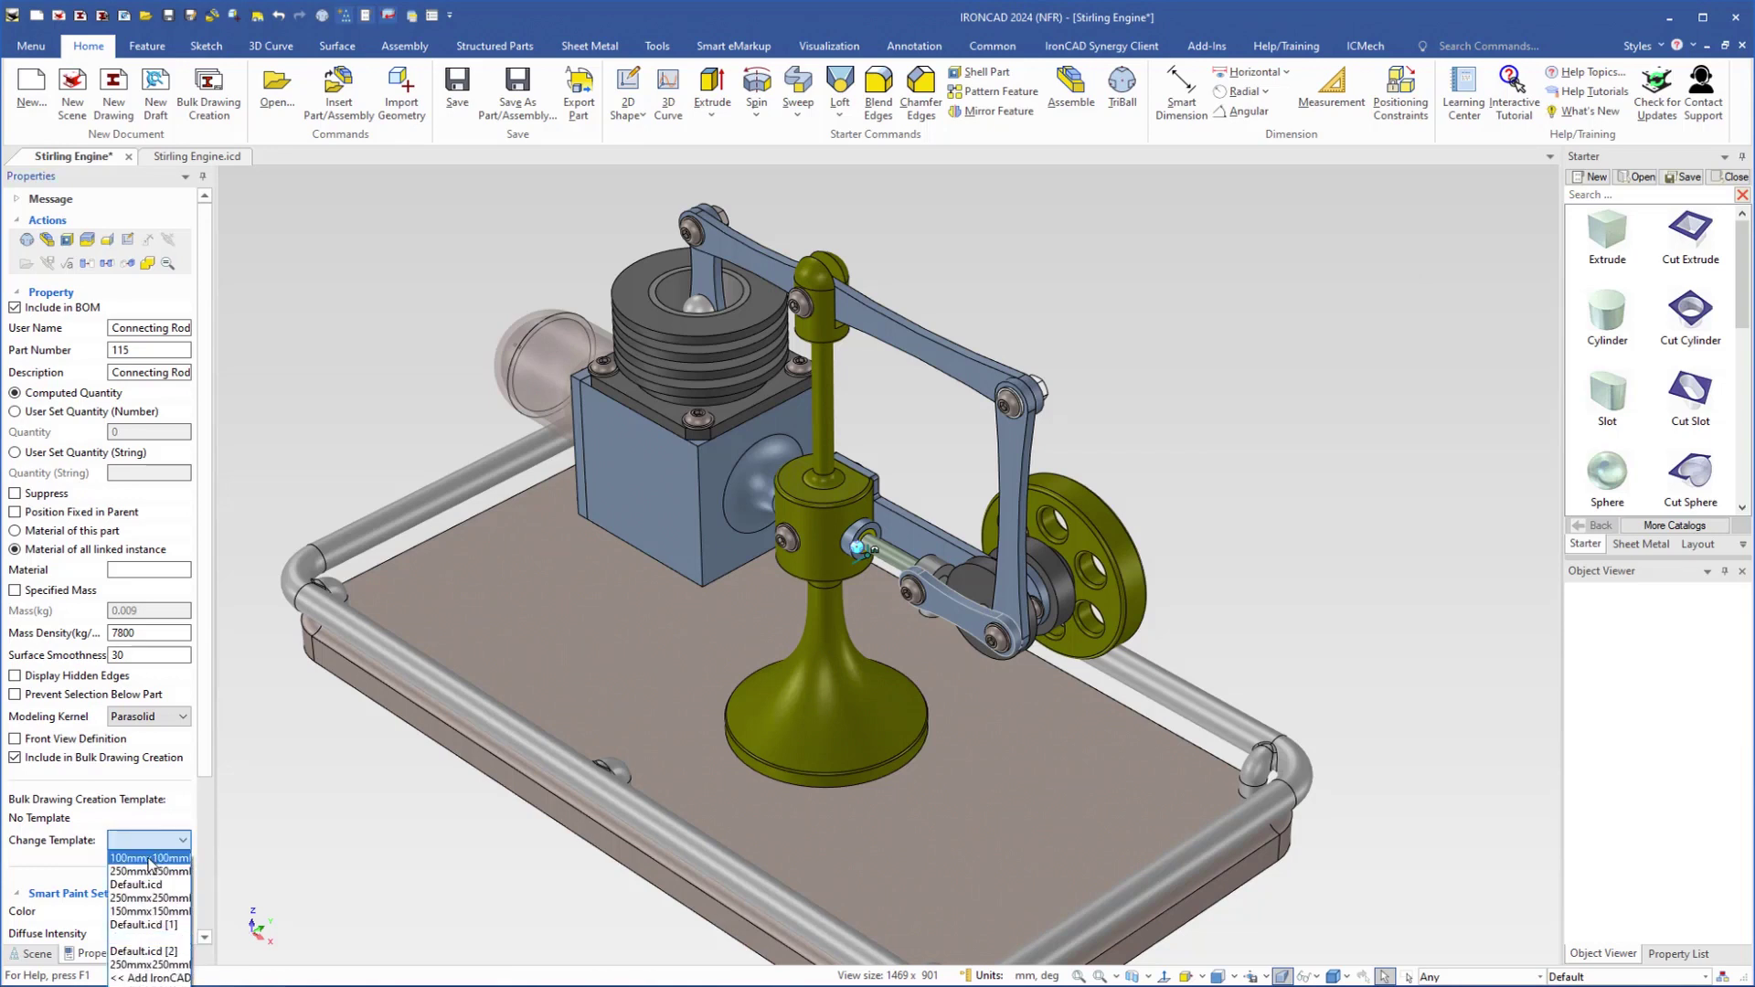
click(151, 859)
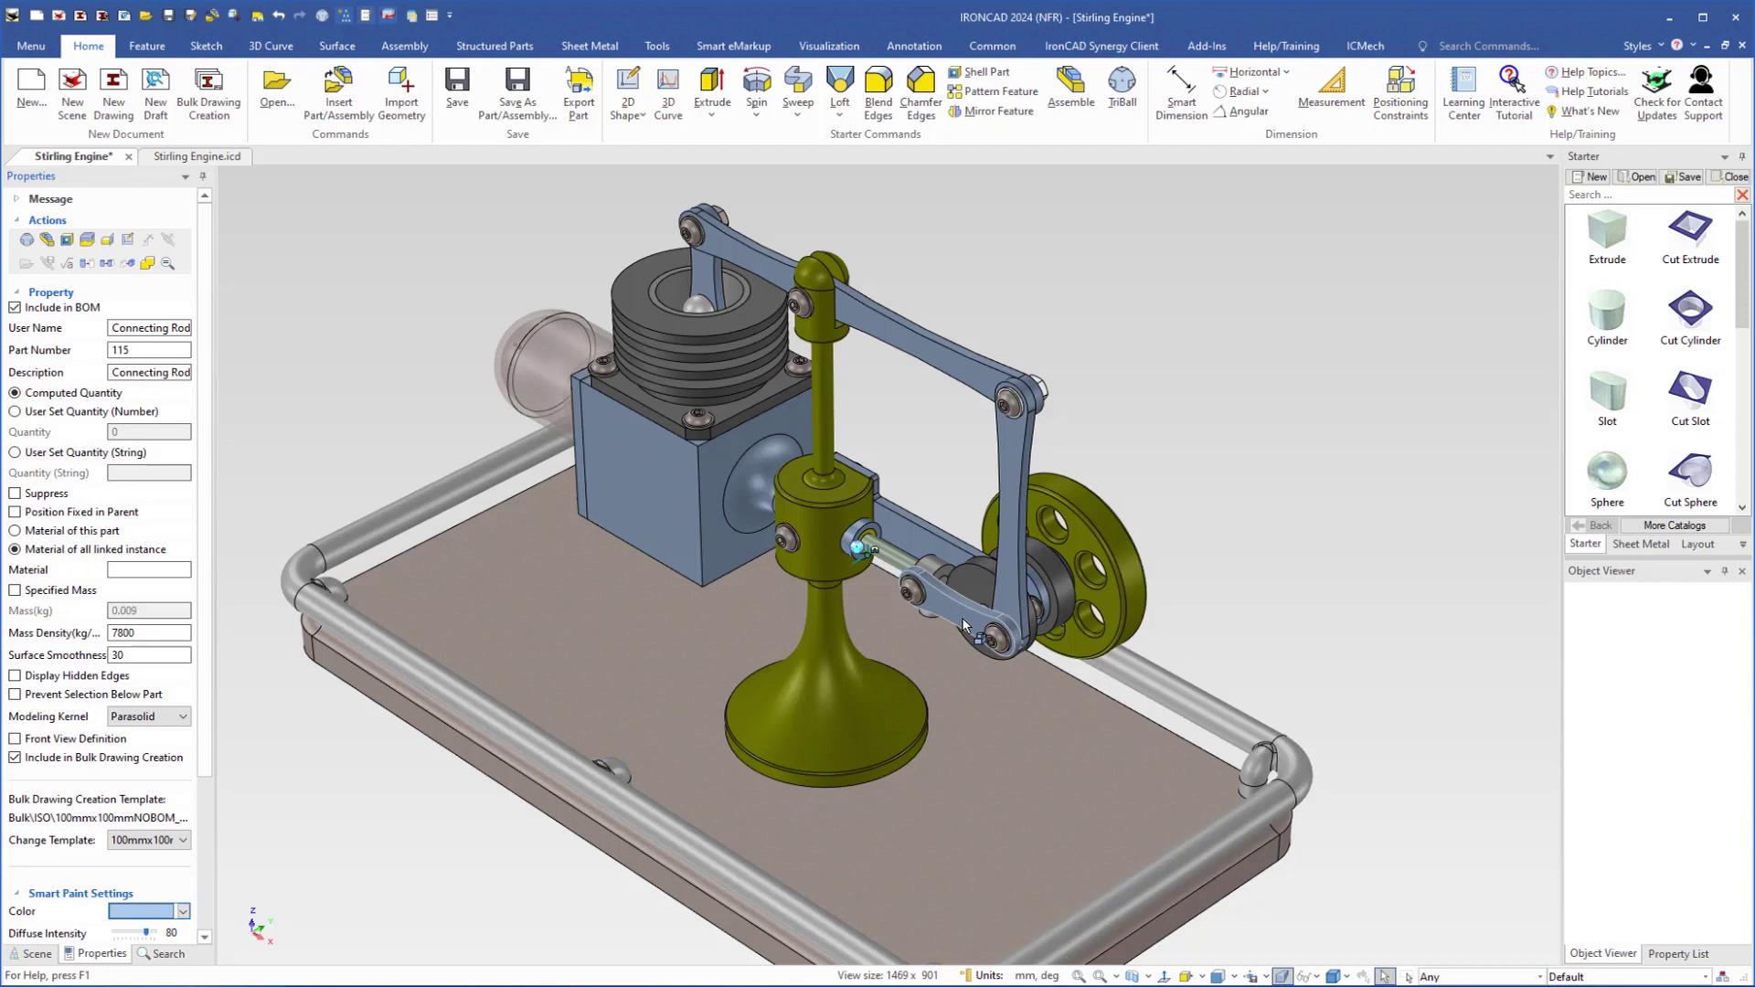
- With Connecting Rod 2 selected, add the 250mmx250mmNOBOM_A3 template from the IronCAD catalogue
click(1007, 485)
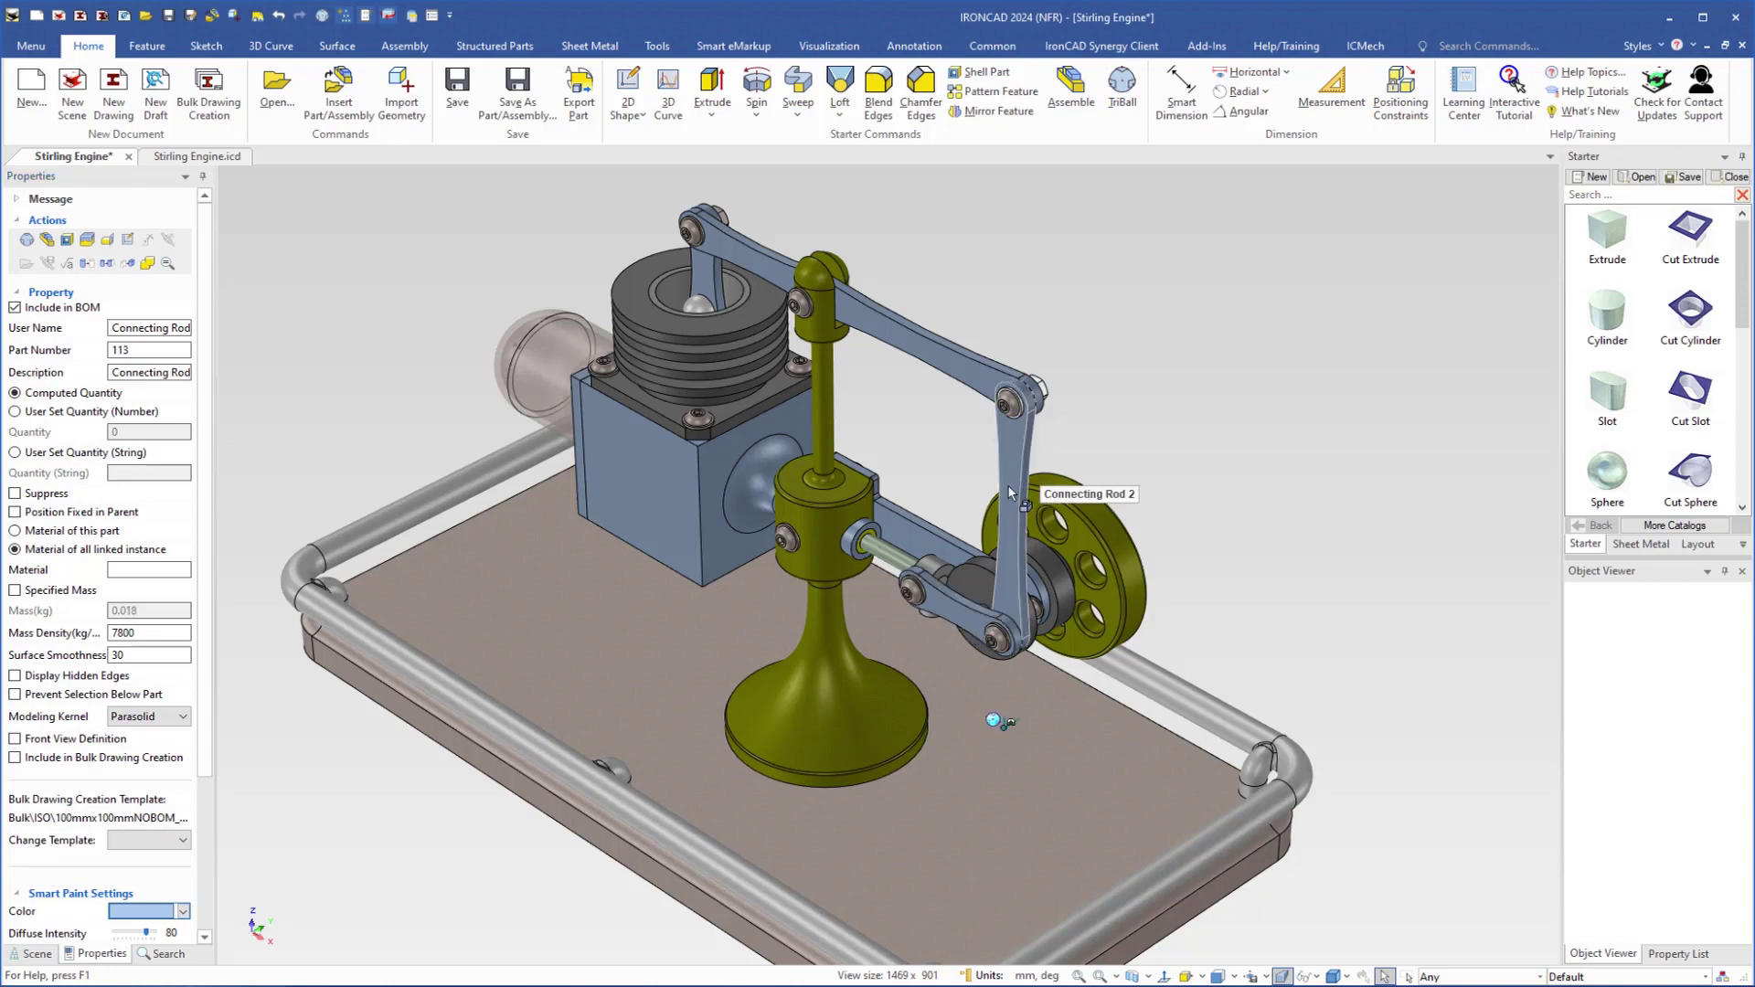
click(182, 841)
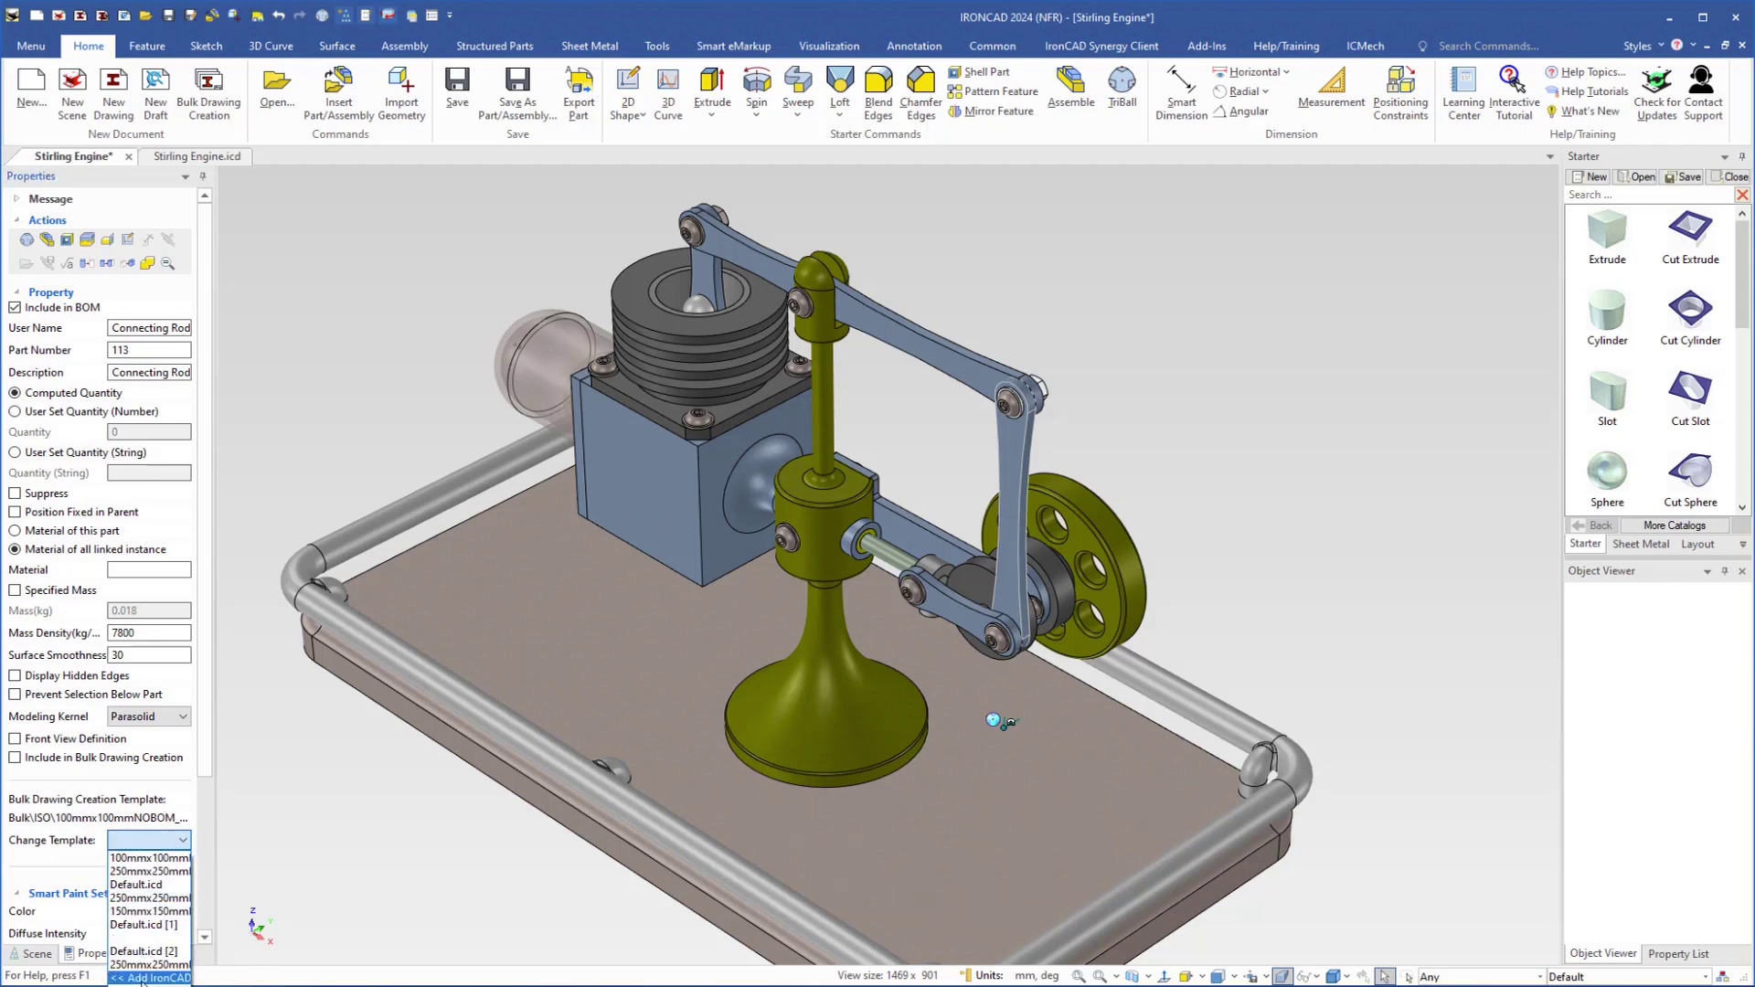
click(142, 979)
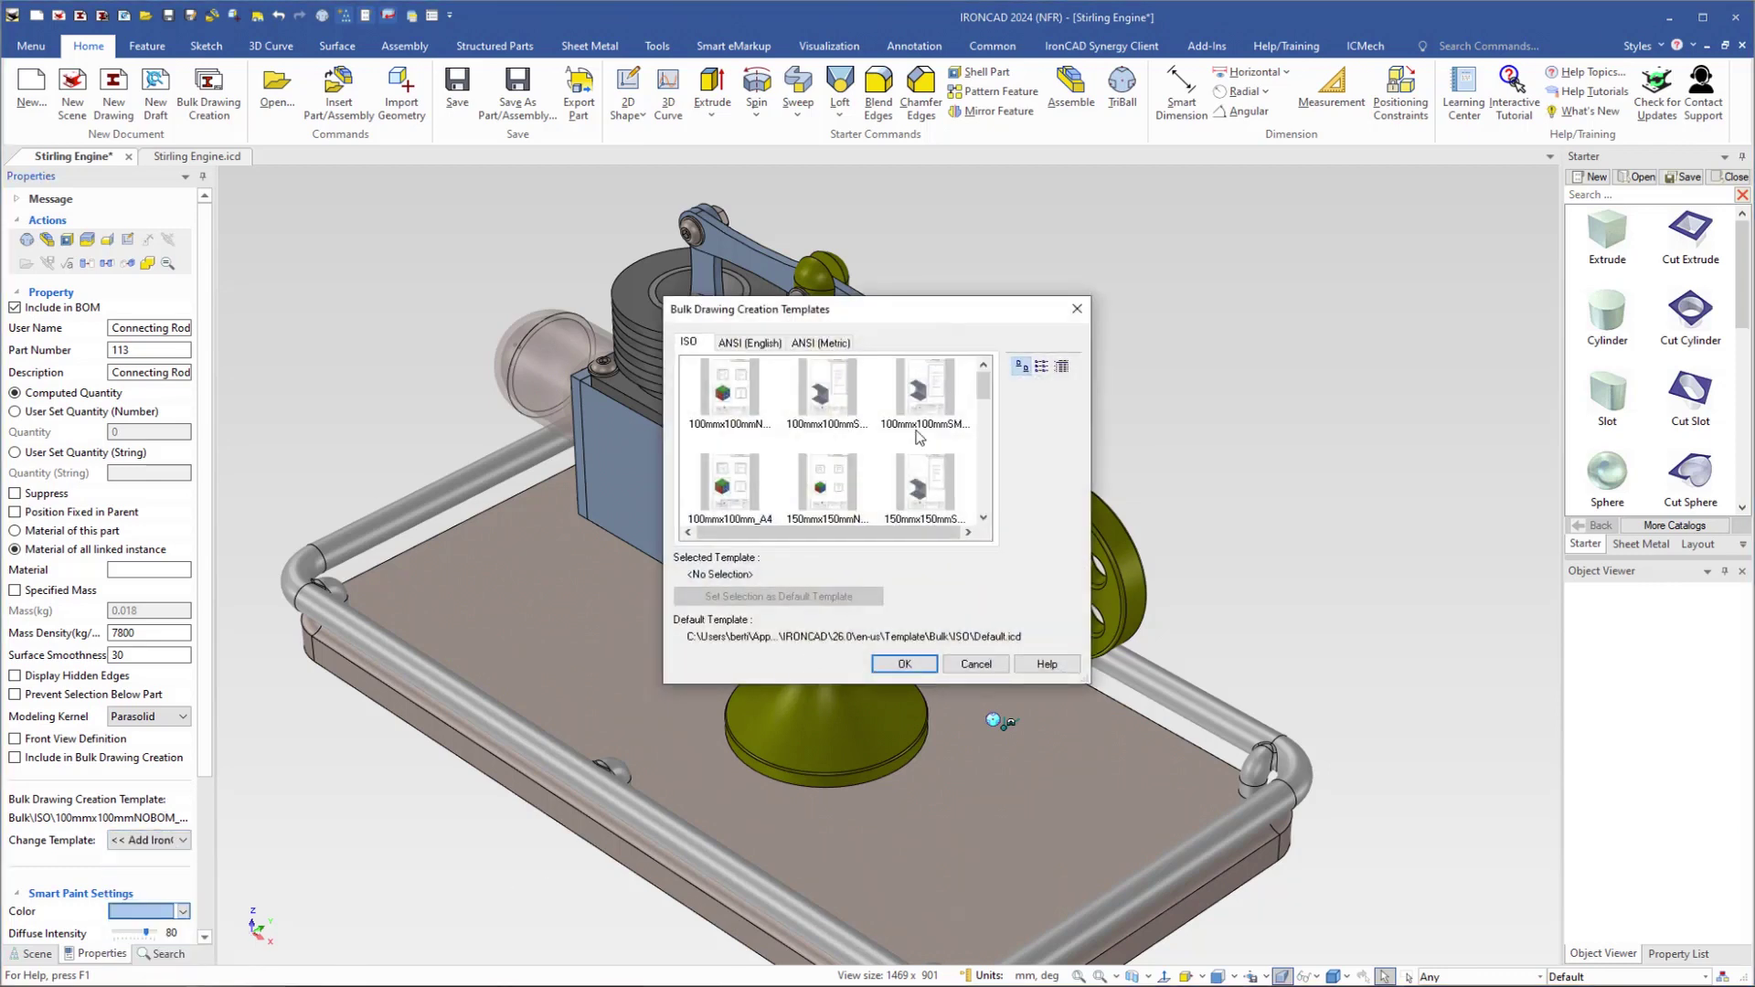
drag(982, 399, 984, 429)
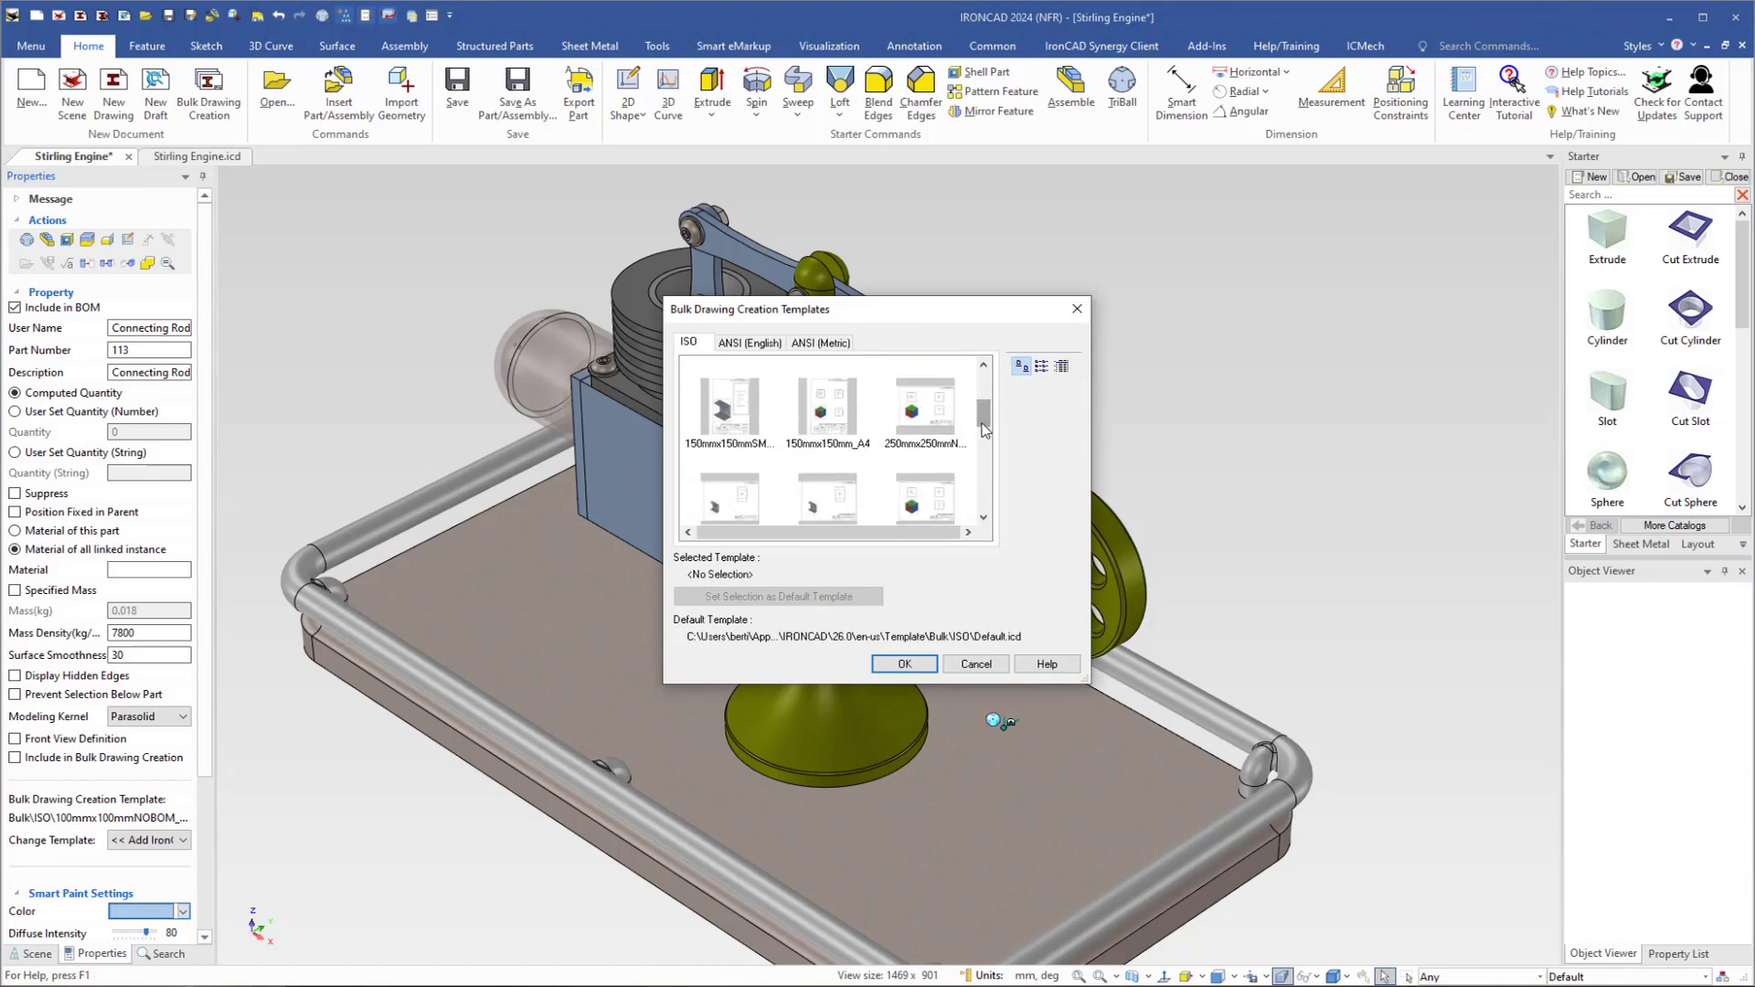
click(922, 418)
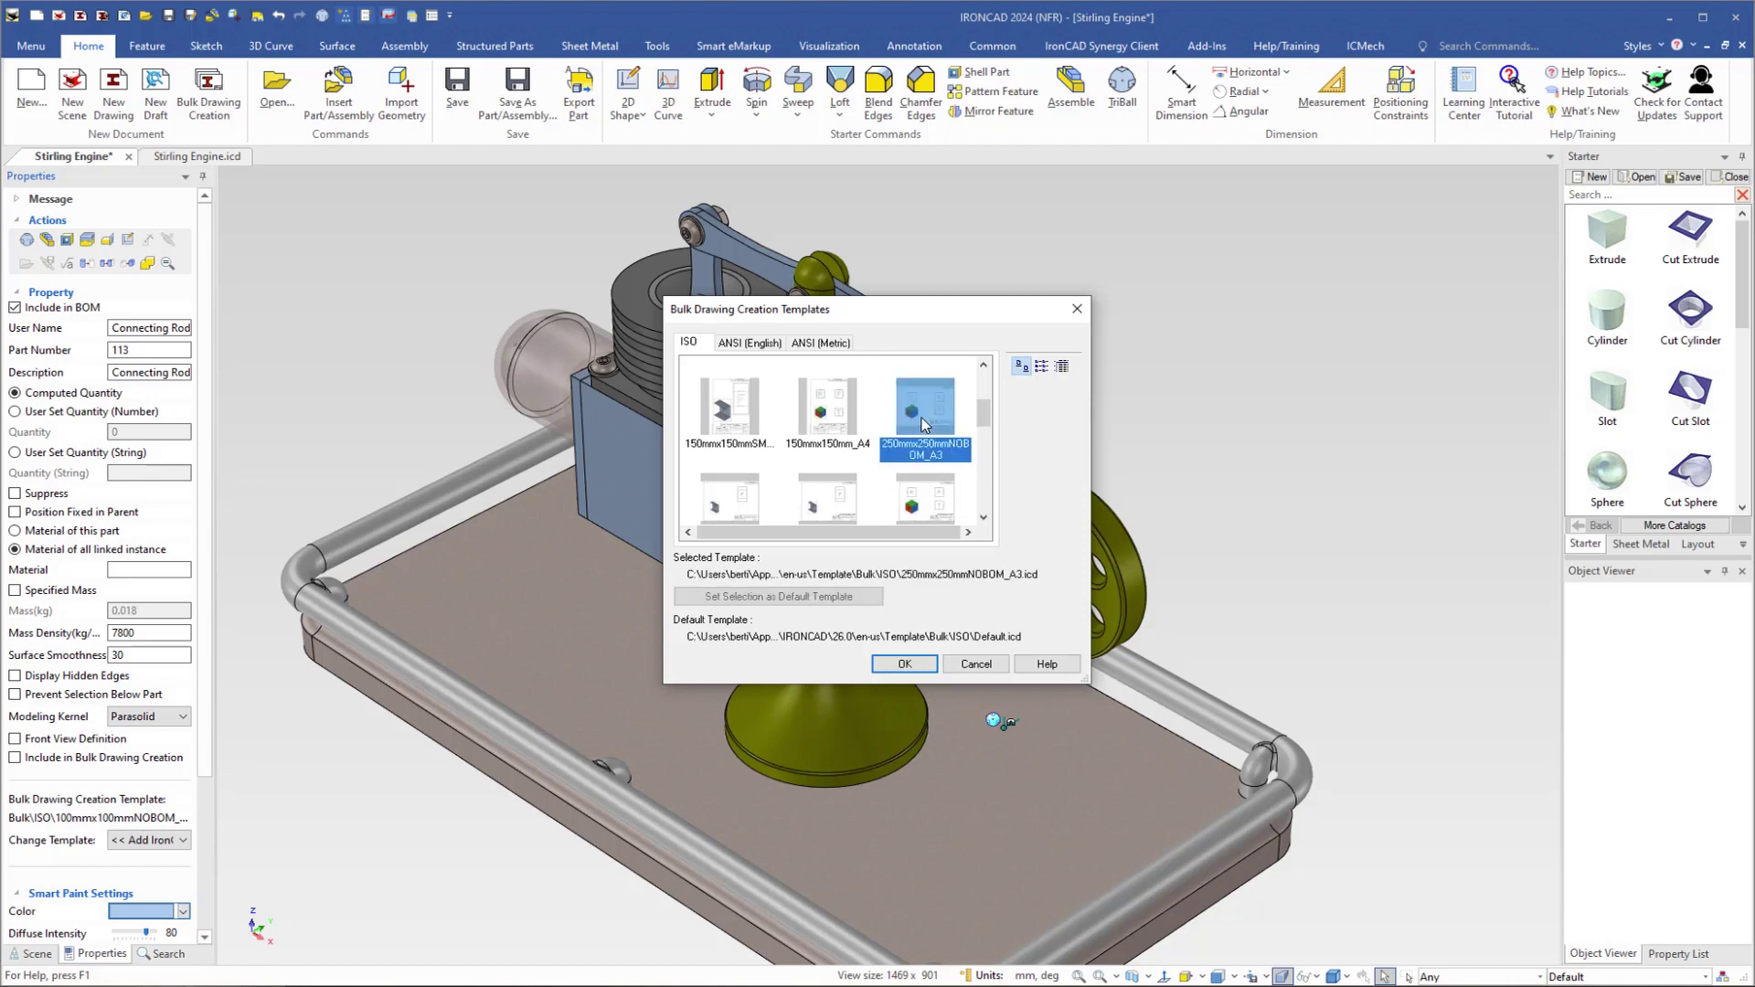
click(904, 665)
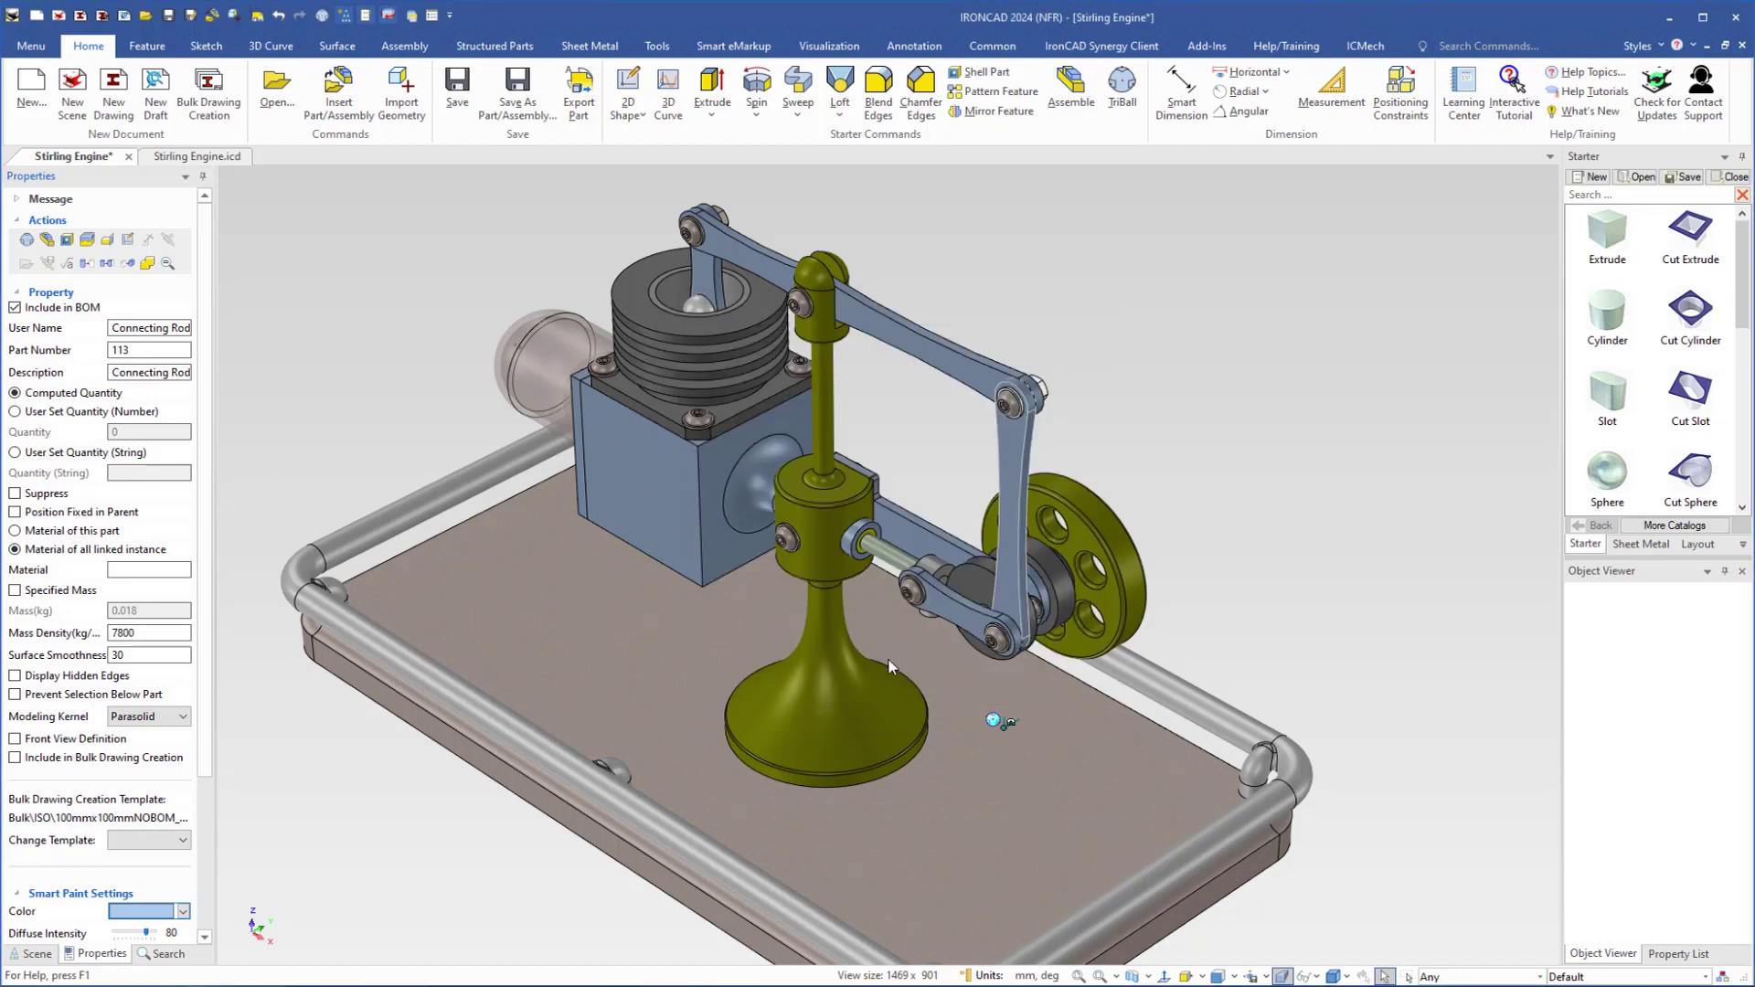
- Include connecting rod part 113 in bulk drawing creation with the 250mmx250mm template
click(14, 758)
click(184, 844)
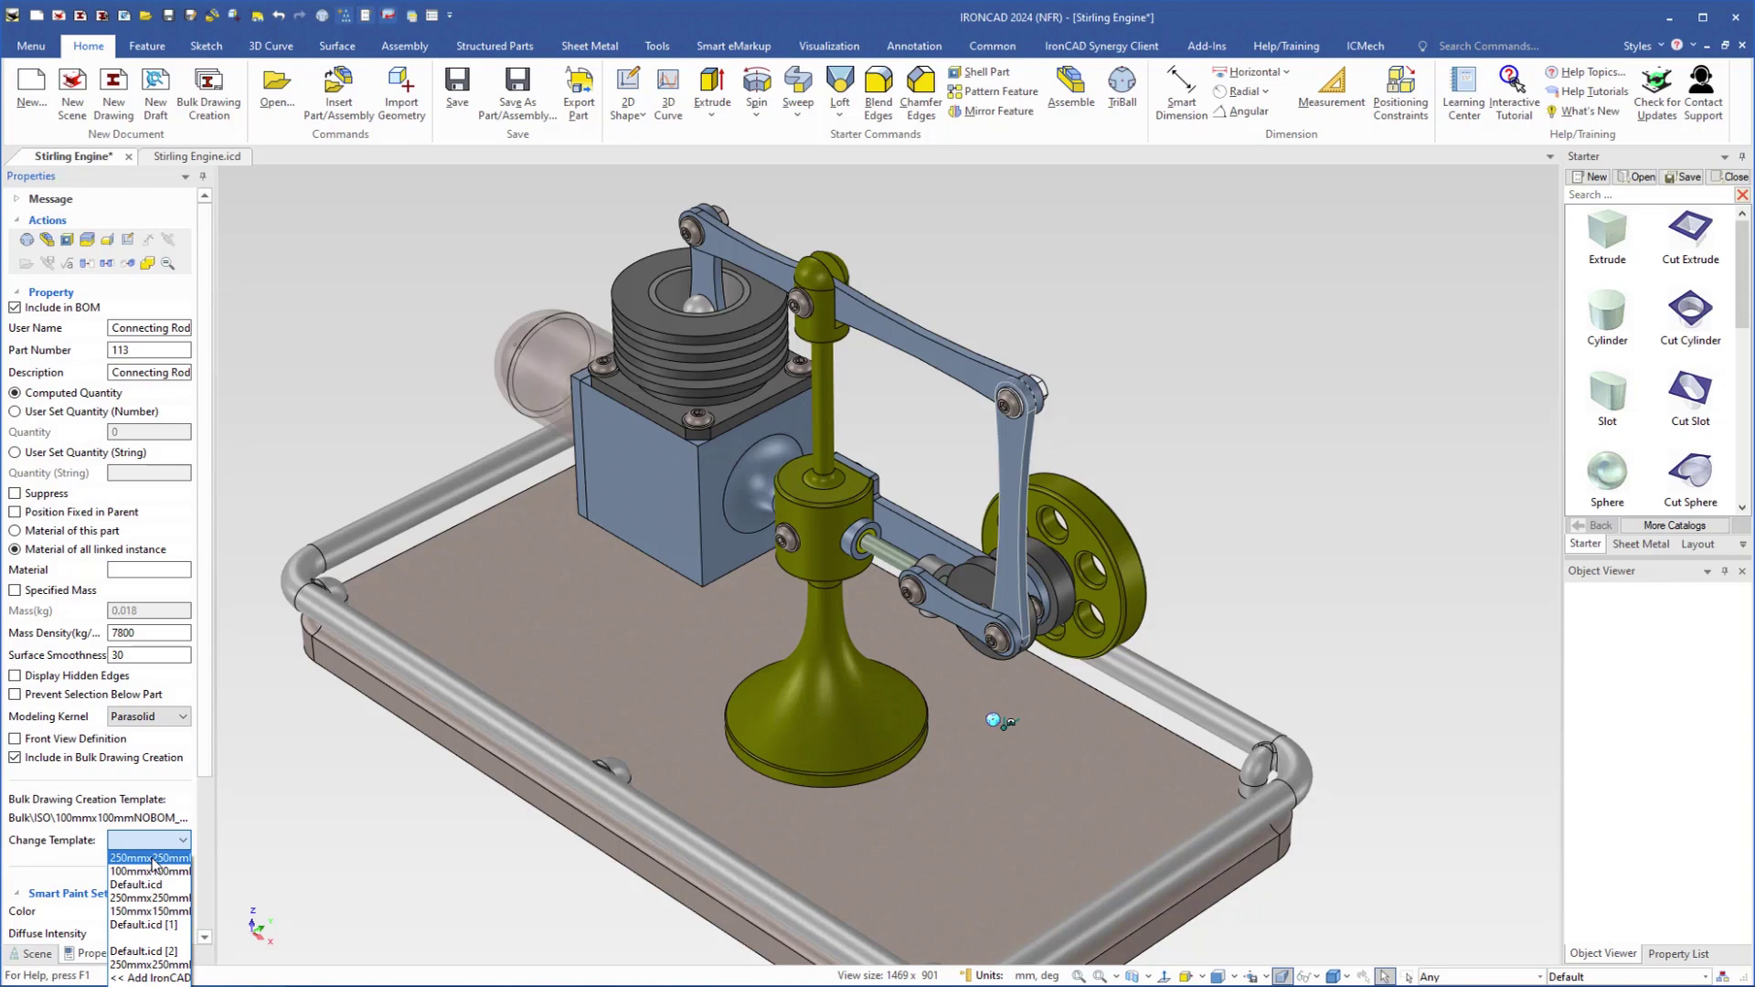
click(151, 859)
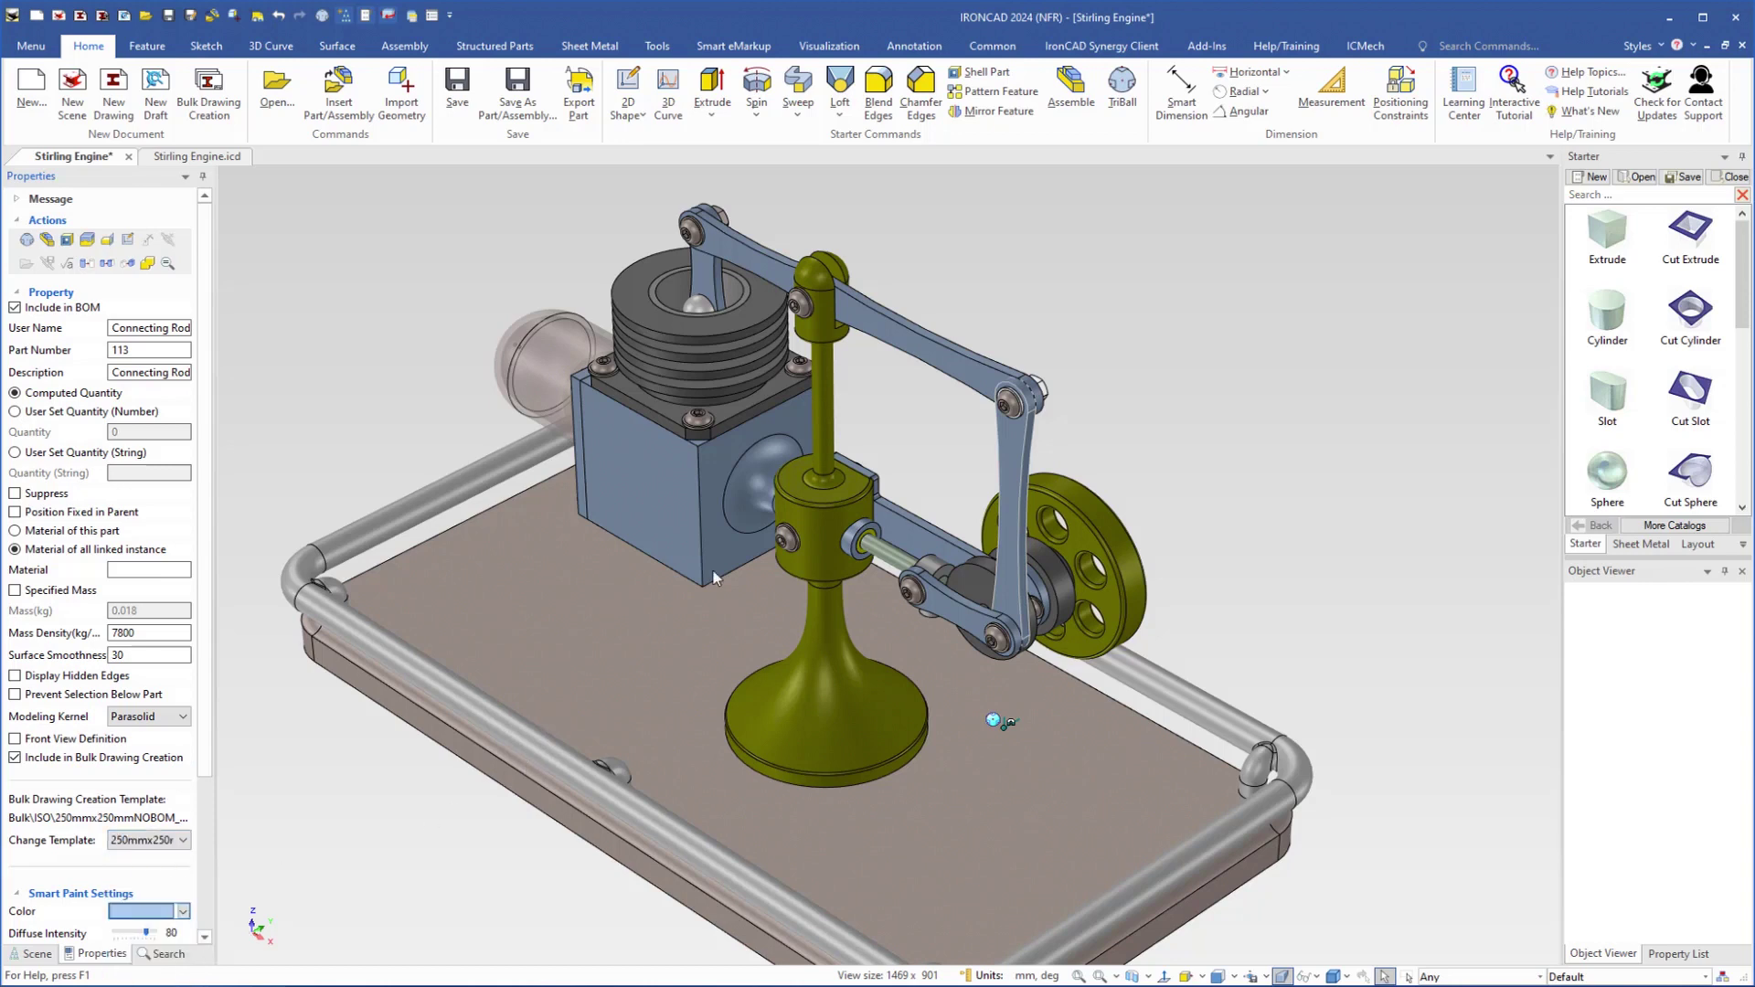
click(925, 359)
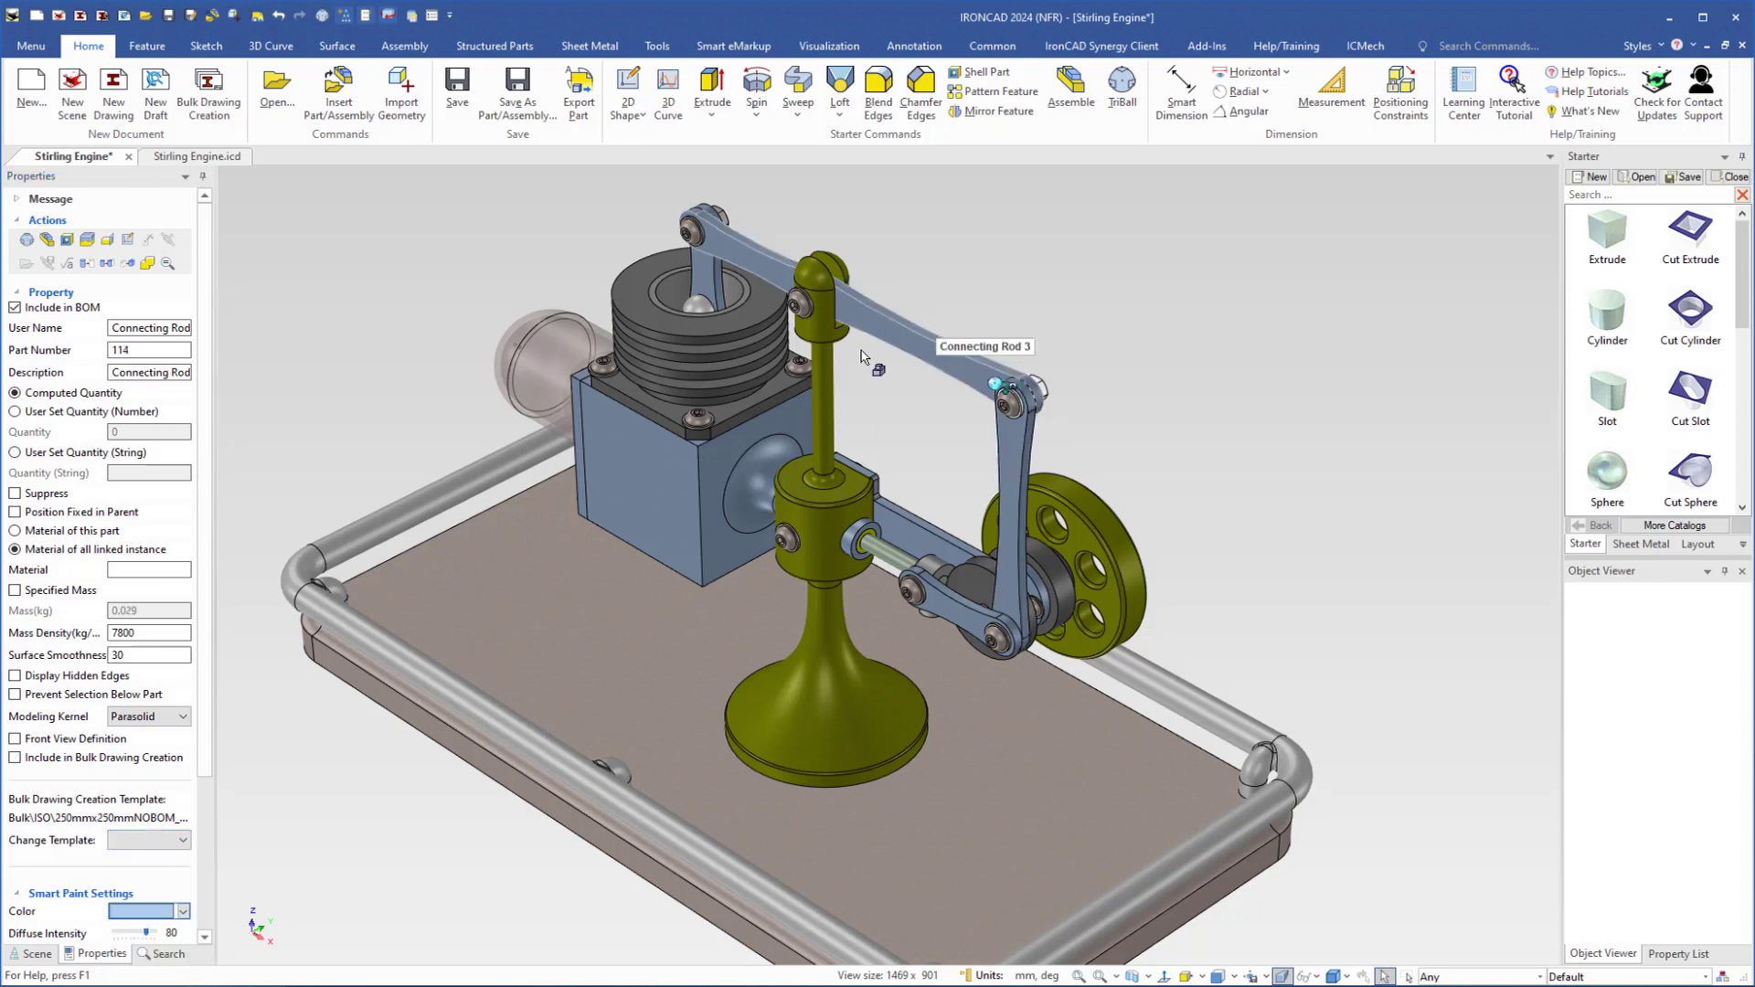
- Include Connecting Rod 3 (114) in the bulk drawing with the 250mmx250mm template
click(15, 757)
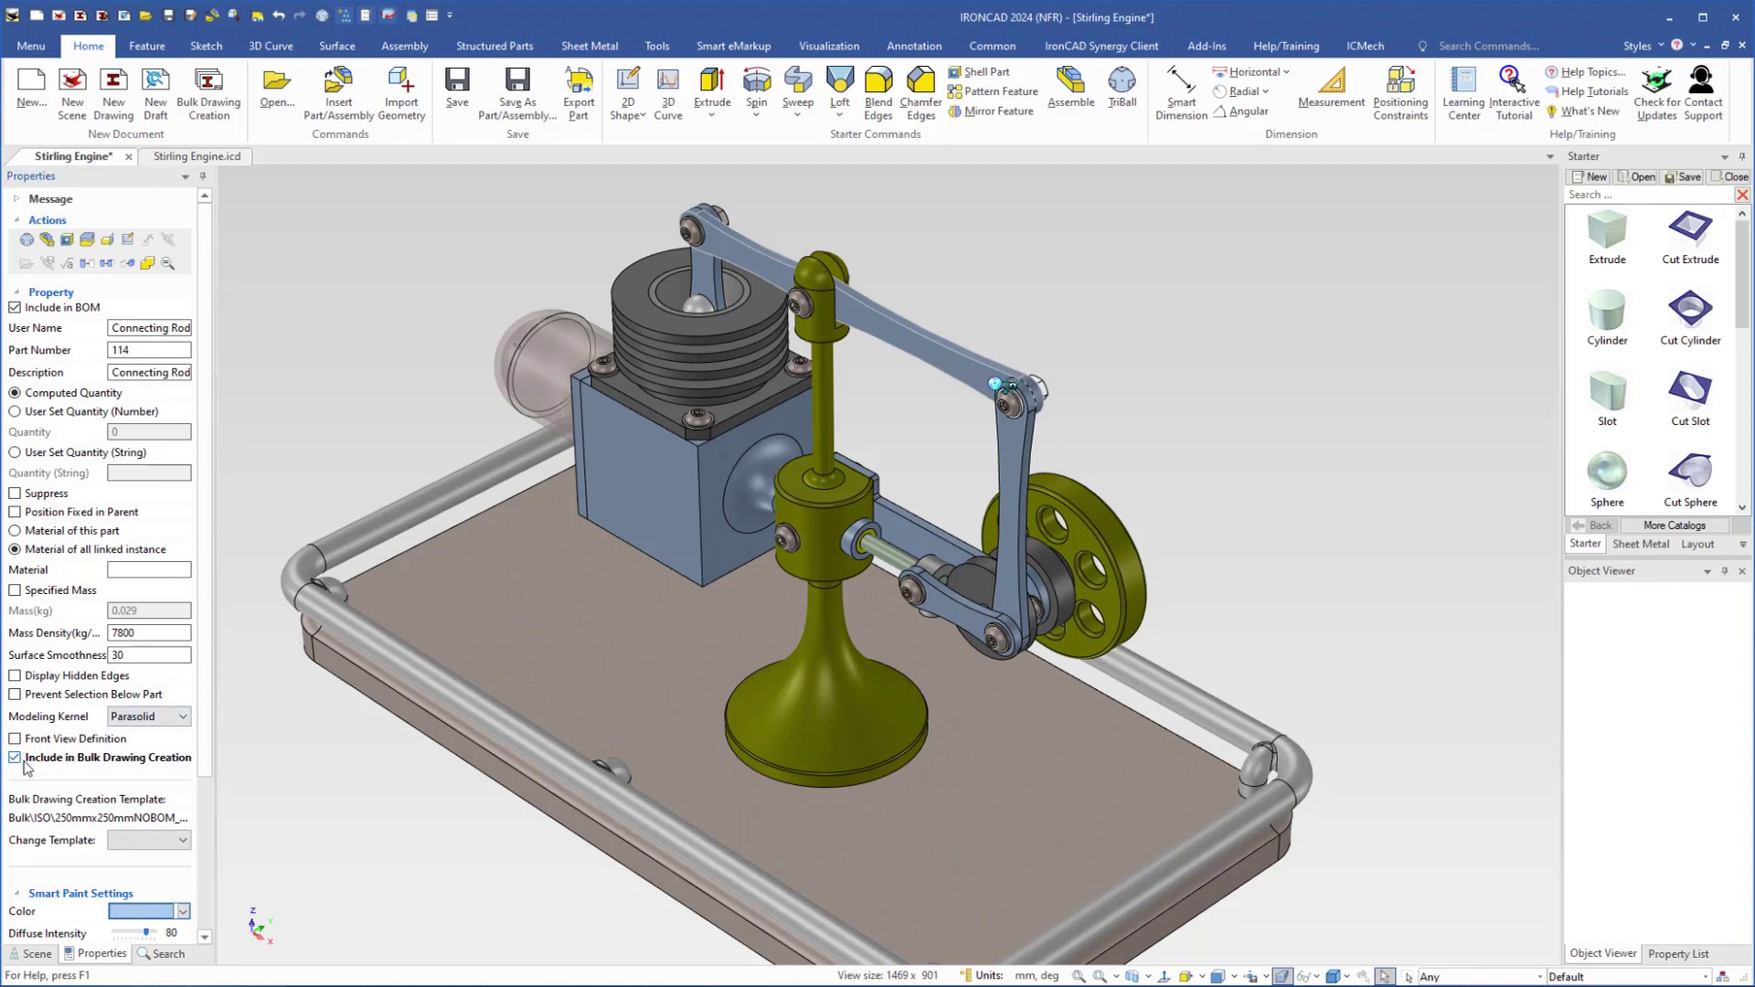
click(182, 841)
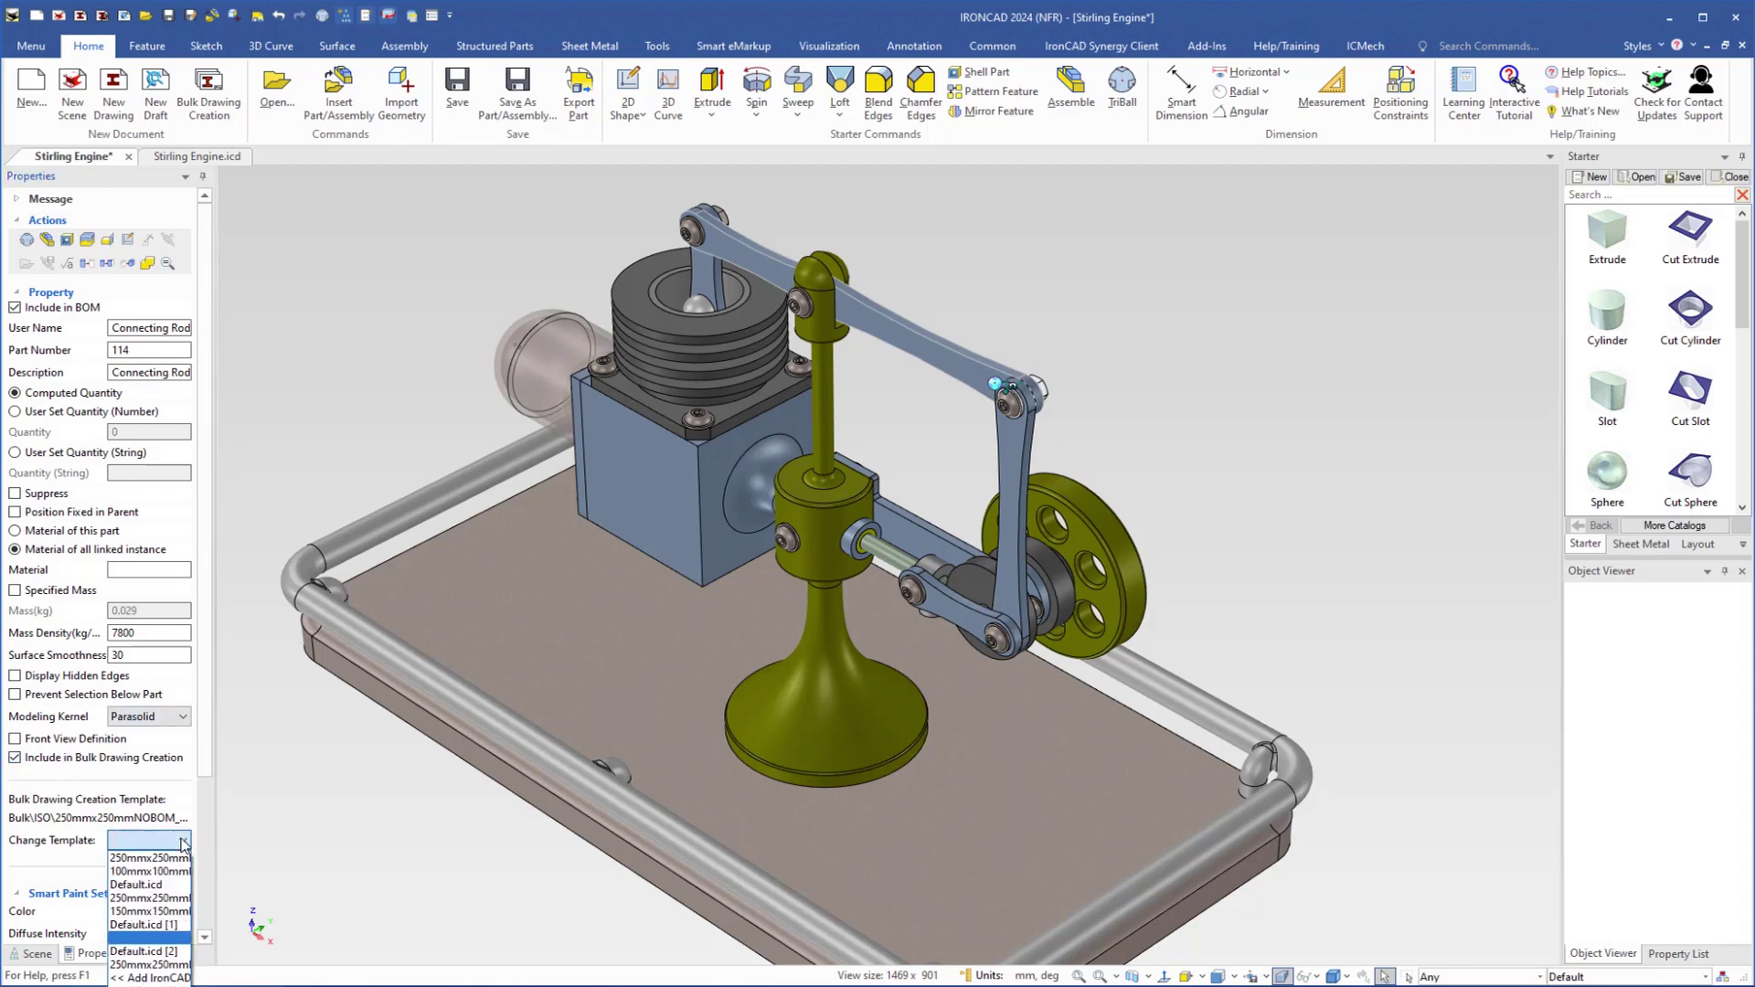
click(132, 859)
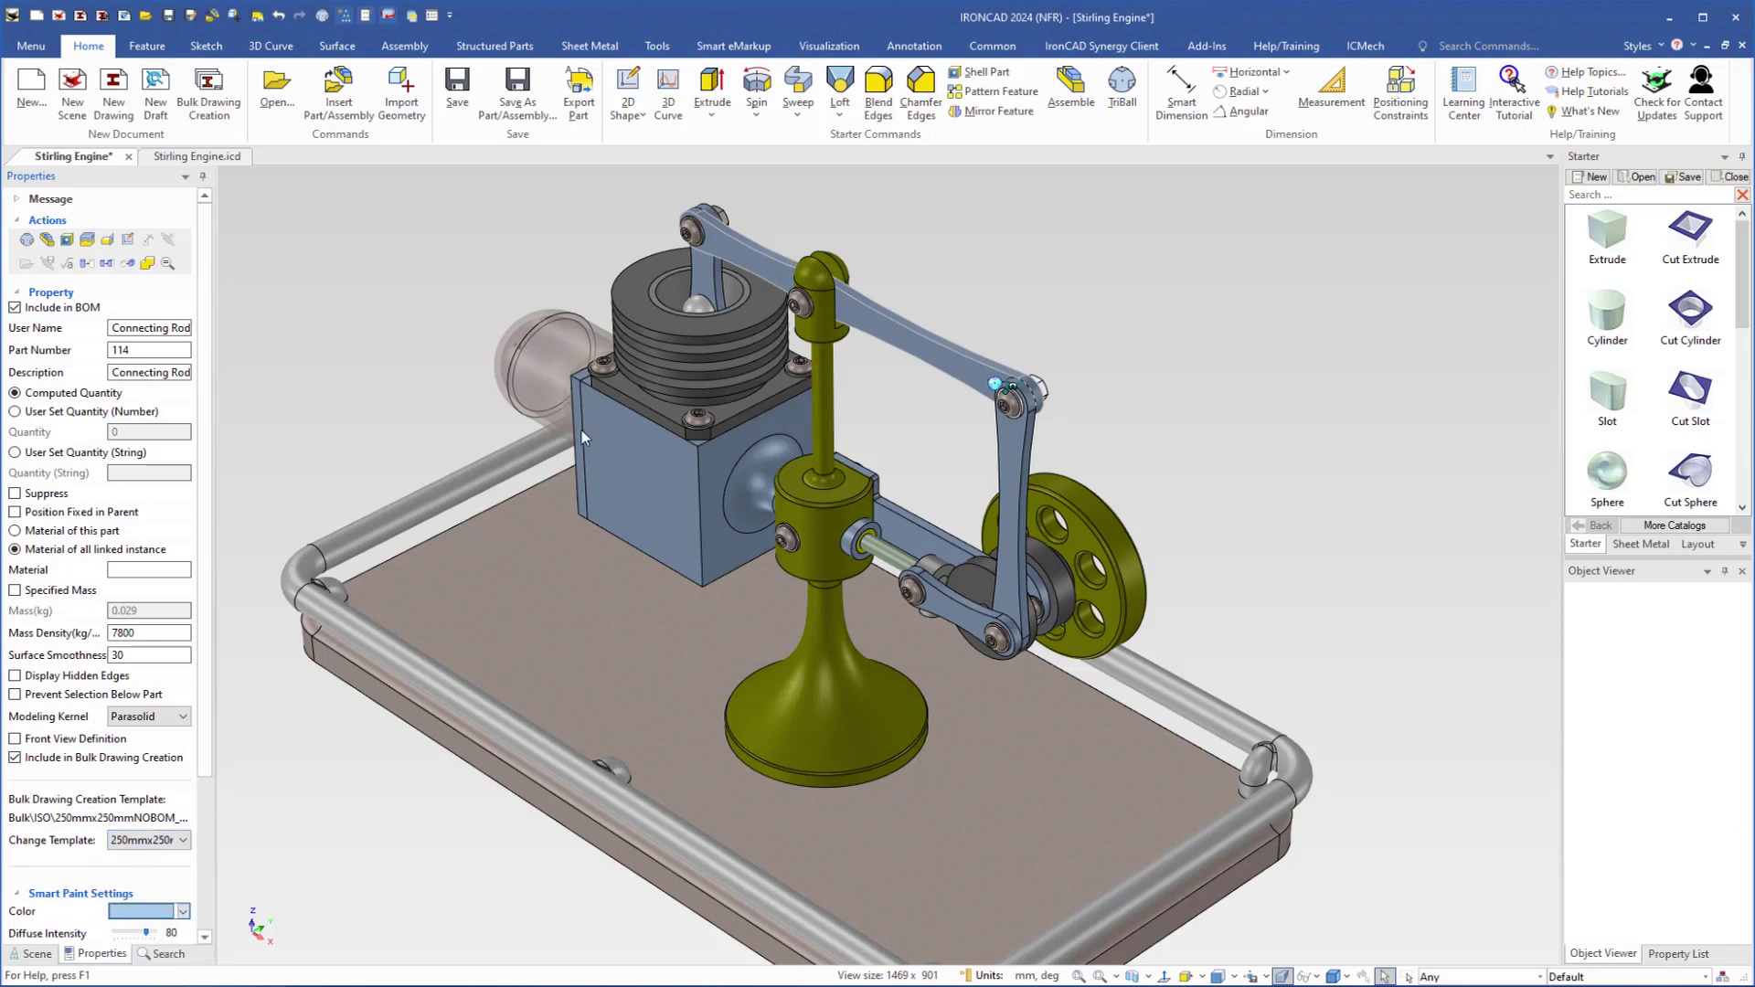
- Include the small connecting rod, part 112, with the 100mmx100mm template
click(706, 278)
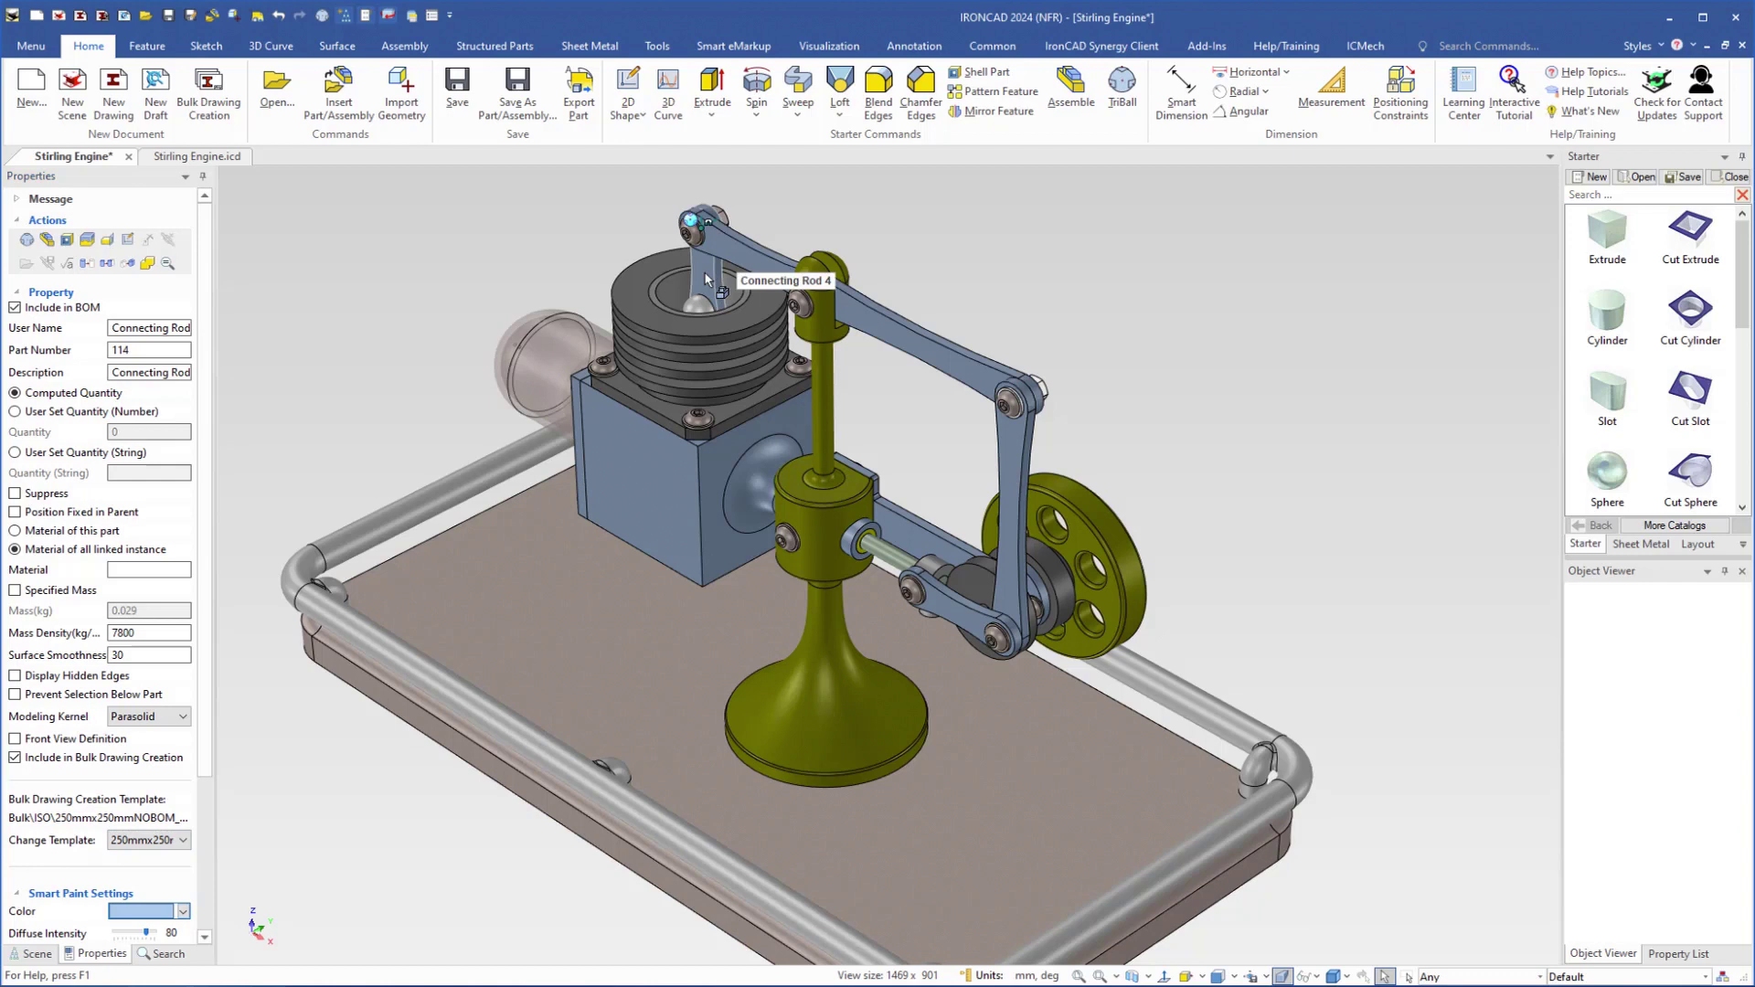
click(14, 758)
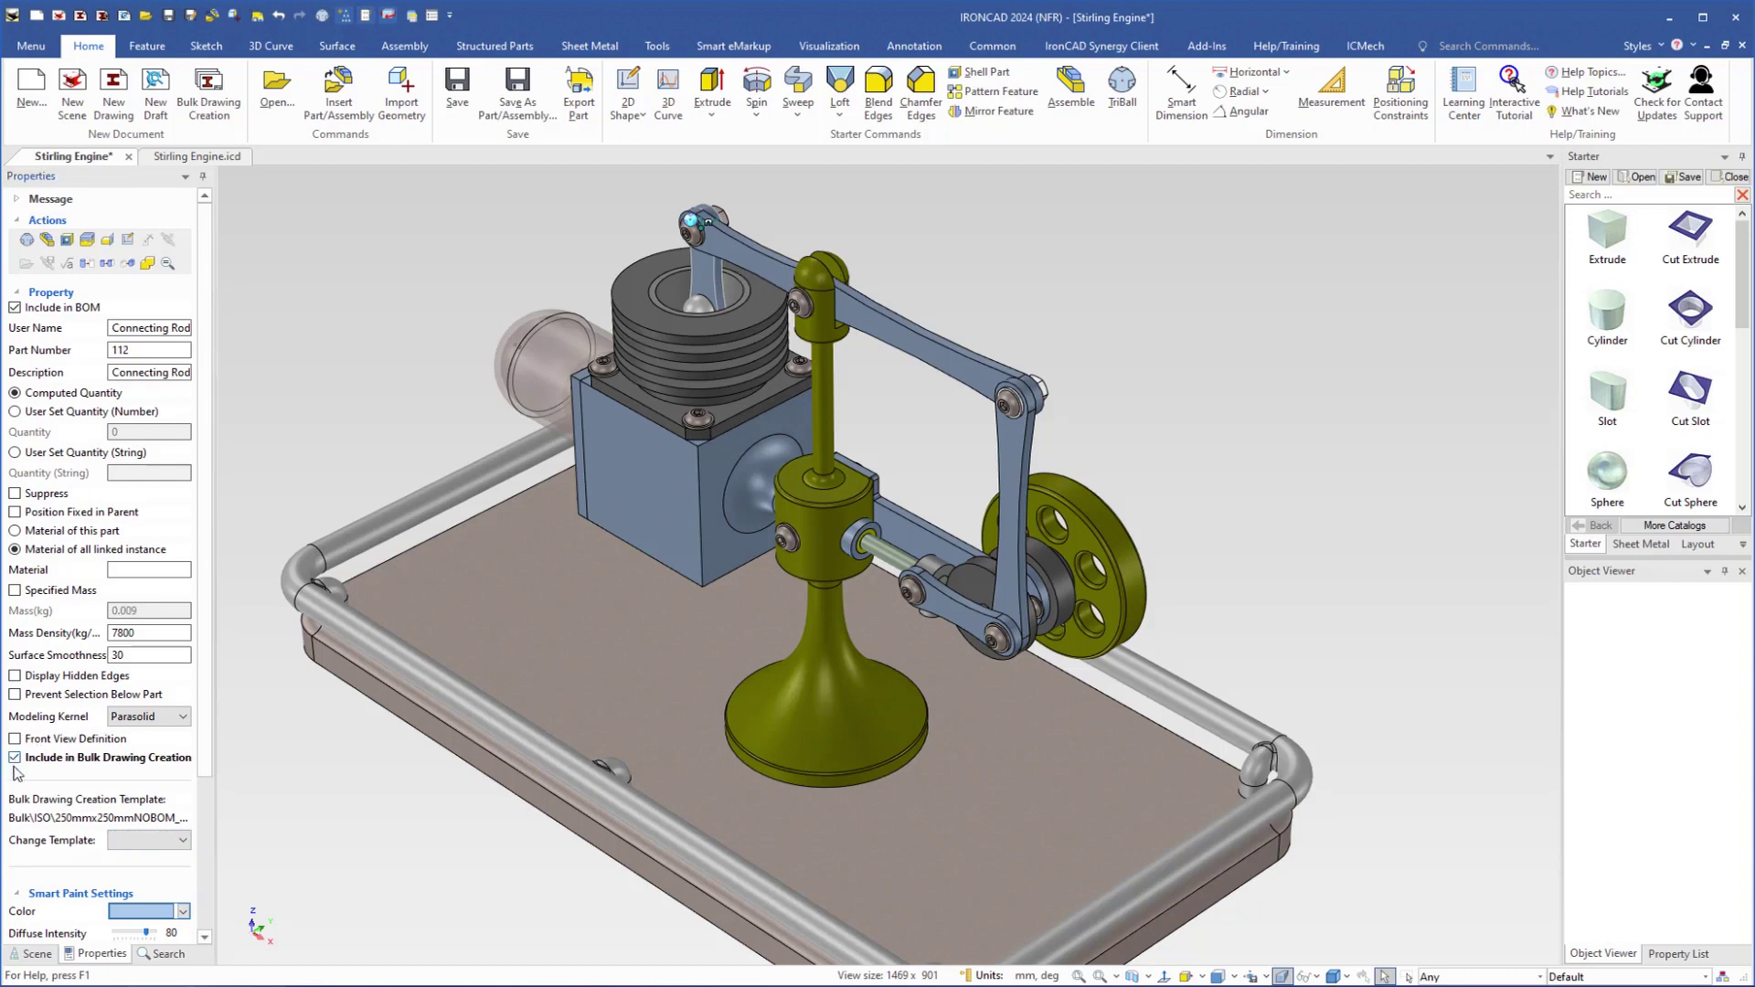
click(182, 841)
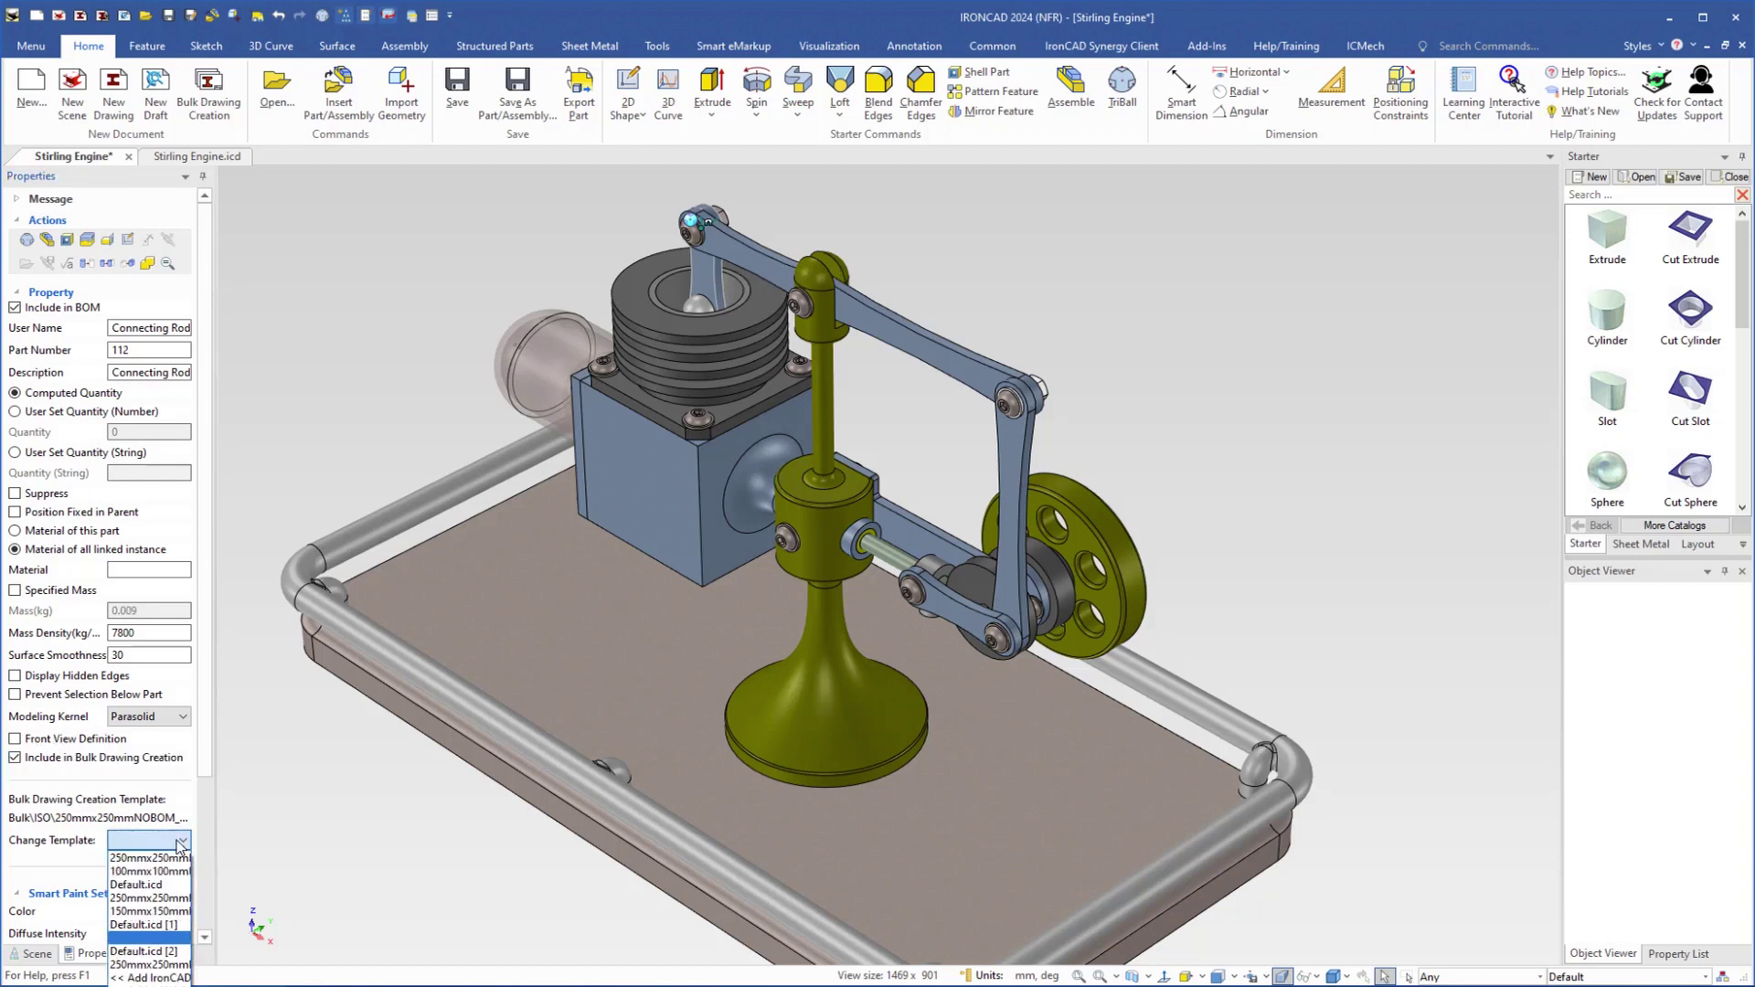
click(140, 874)
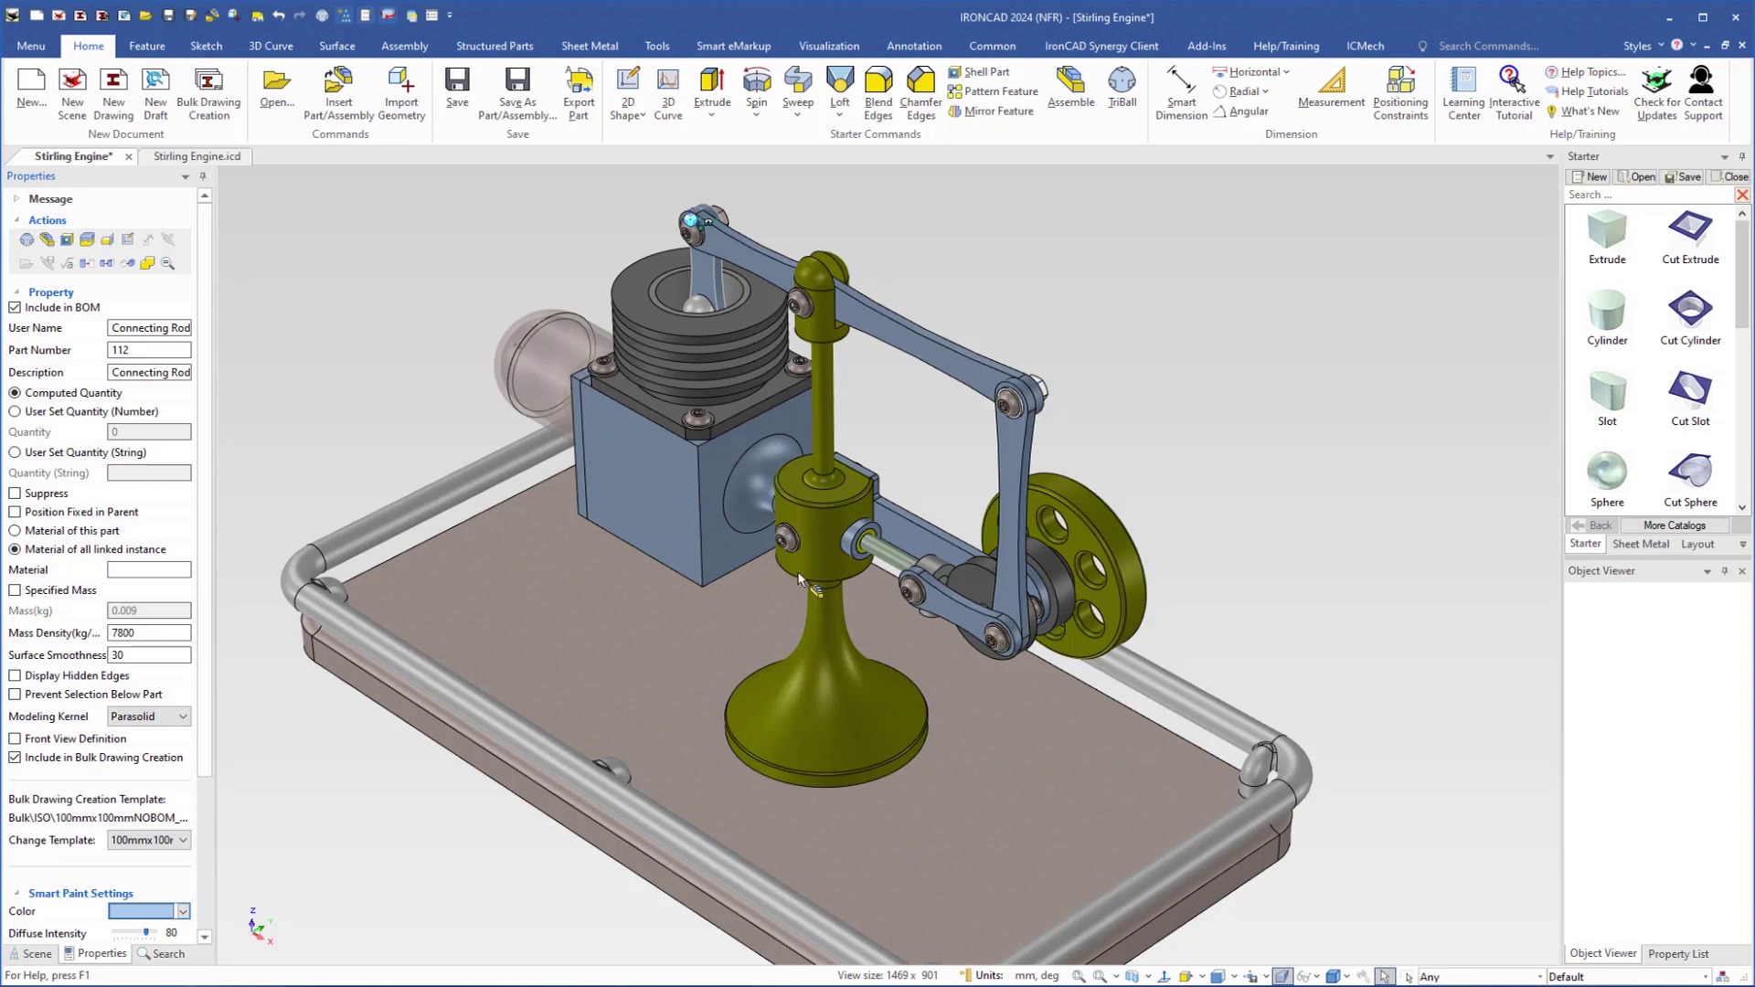
- Review the connecting rod rows in Bulk Drawing Creation and generate sheets 115, 113, 114 and 112
click(206, 85)
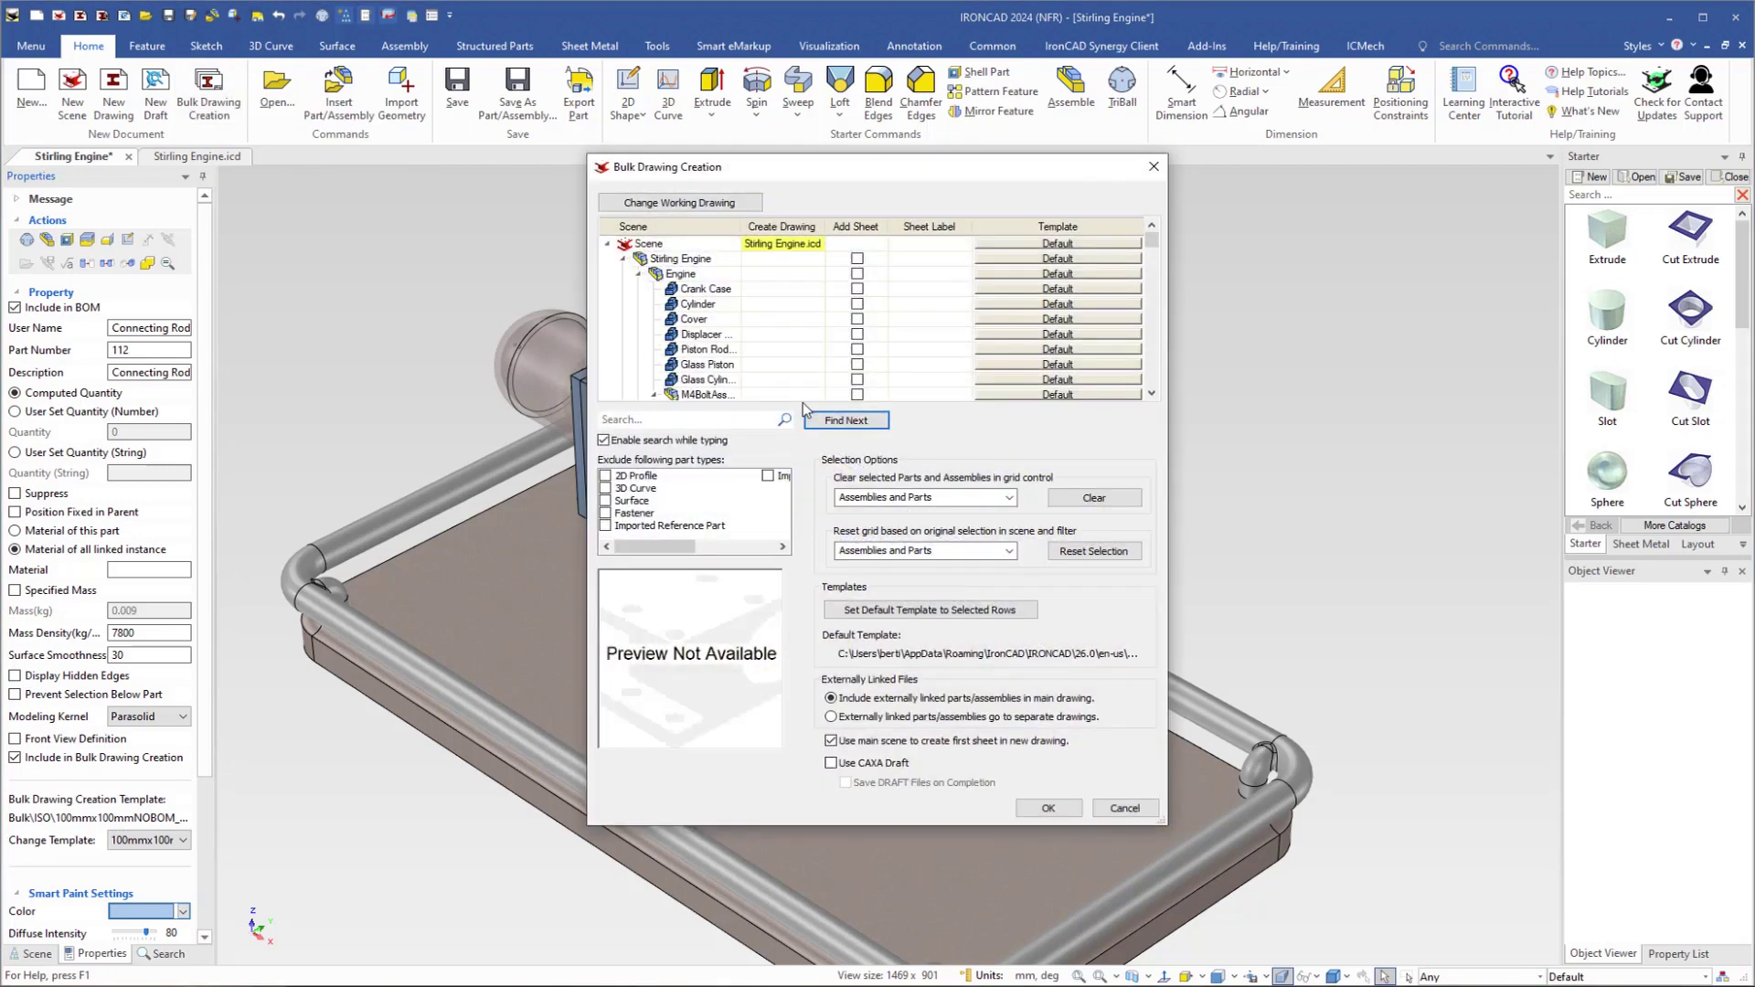
scroll(802, 313, down, 10)
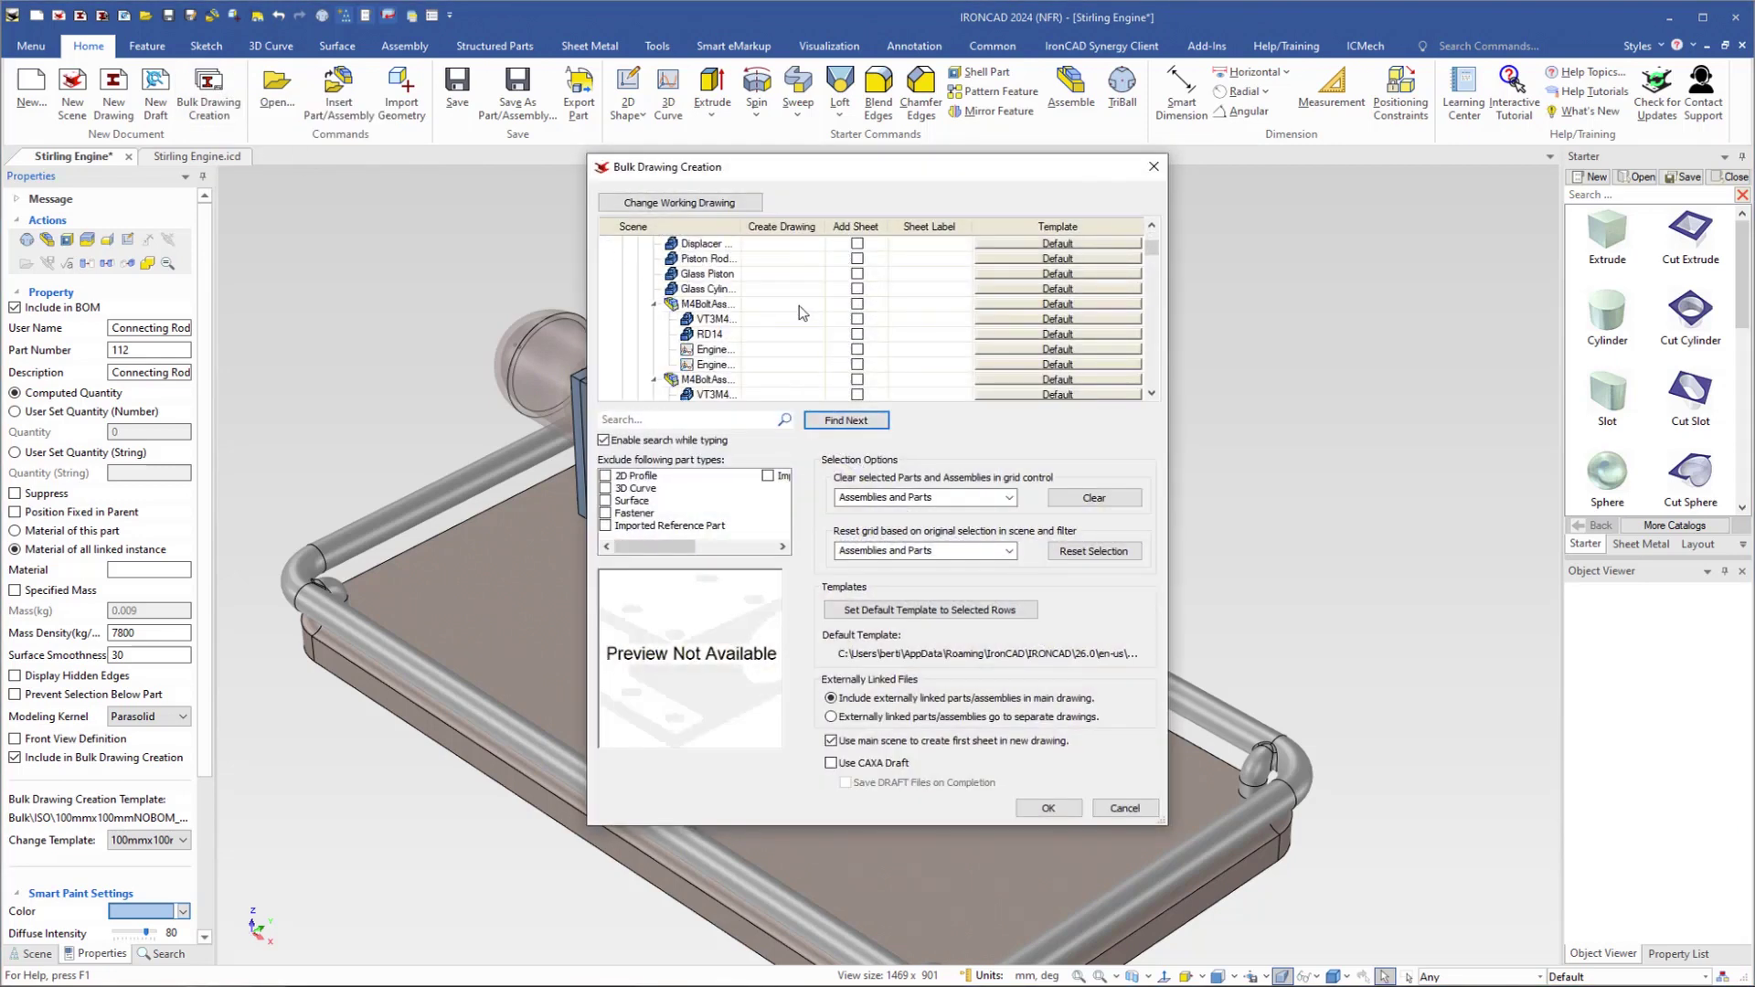
scroll(799, 307, down, 6)
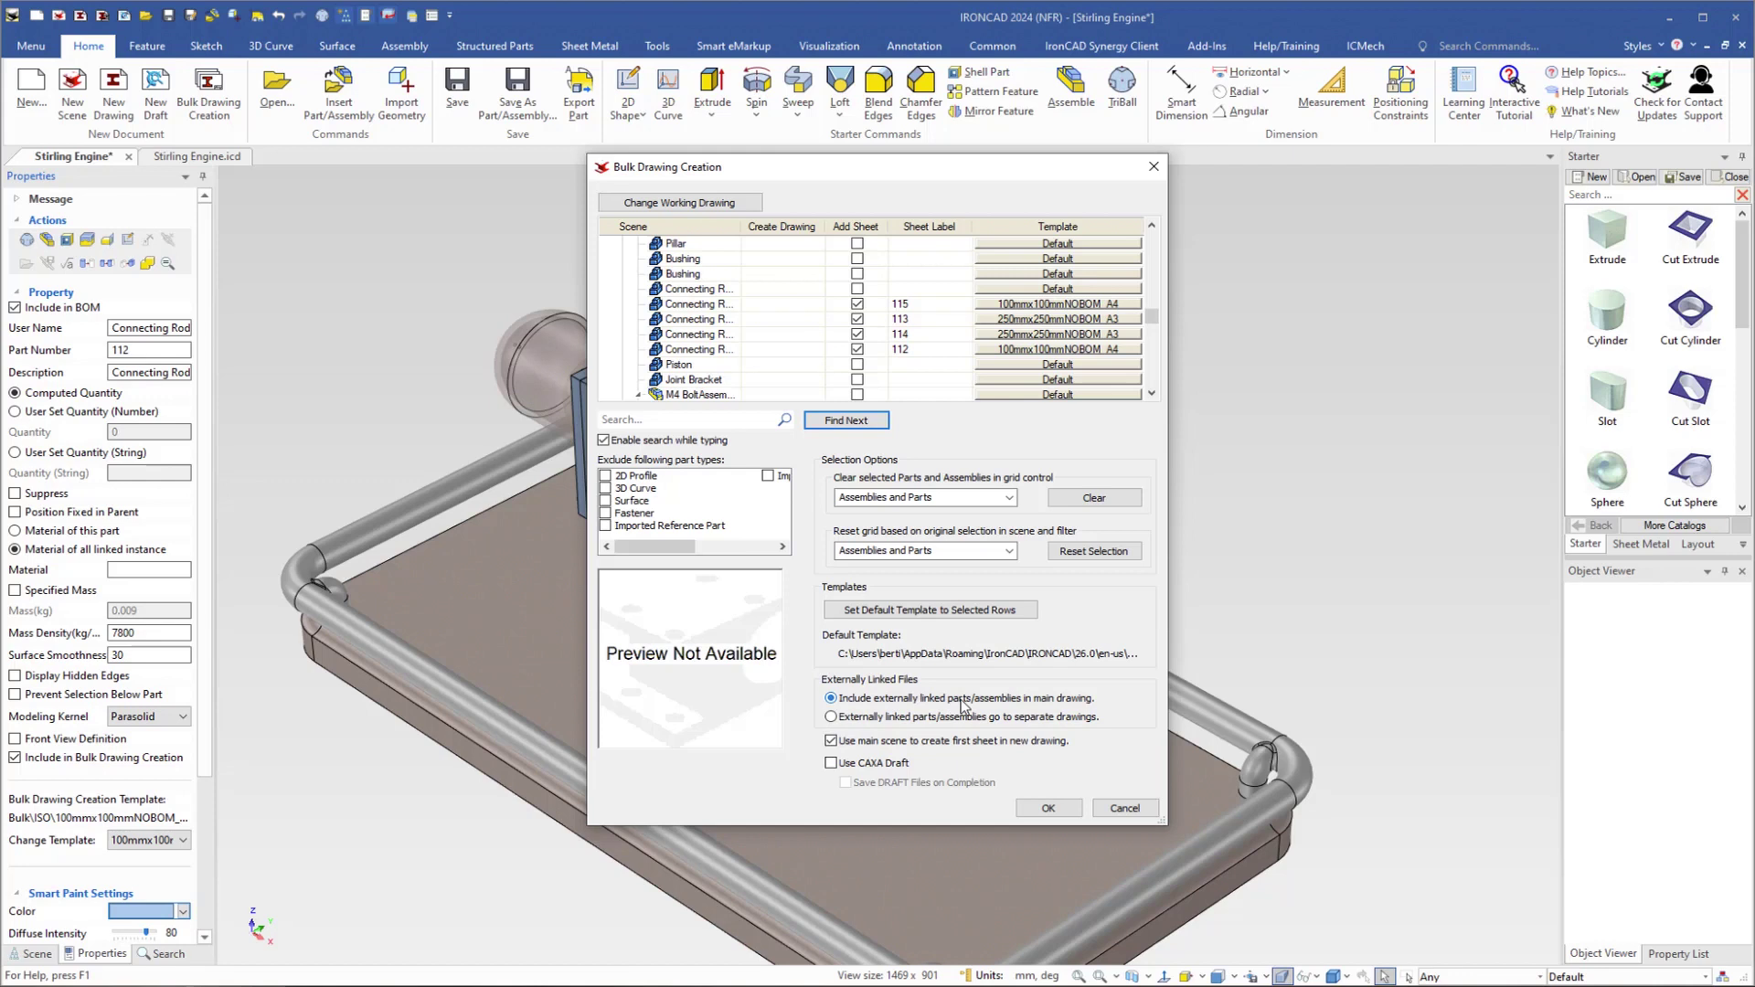
click(1047, 810)
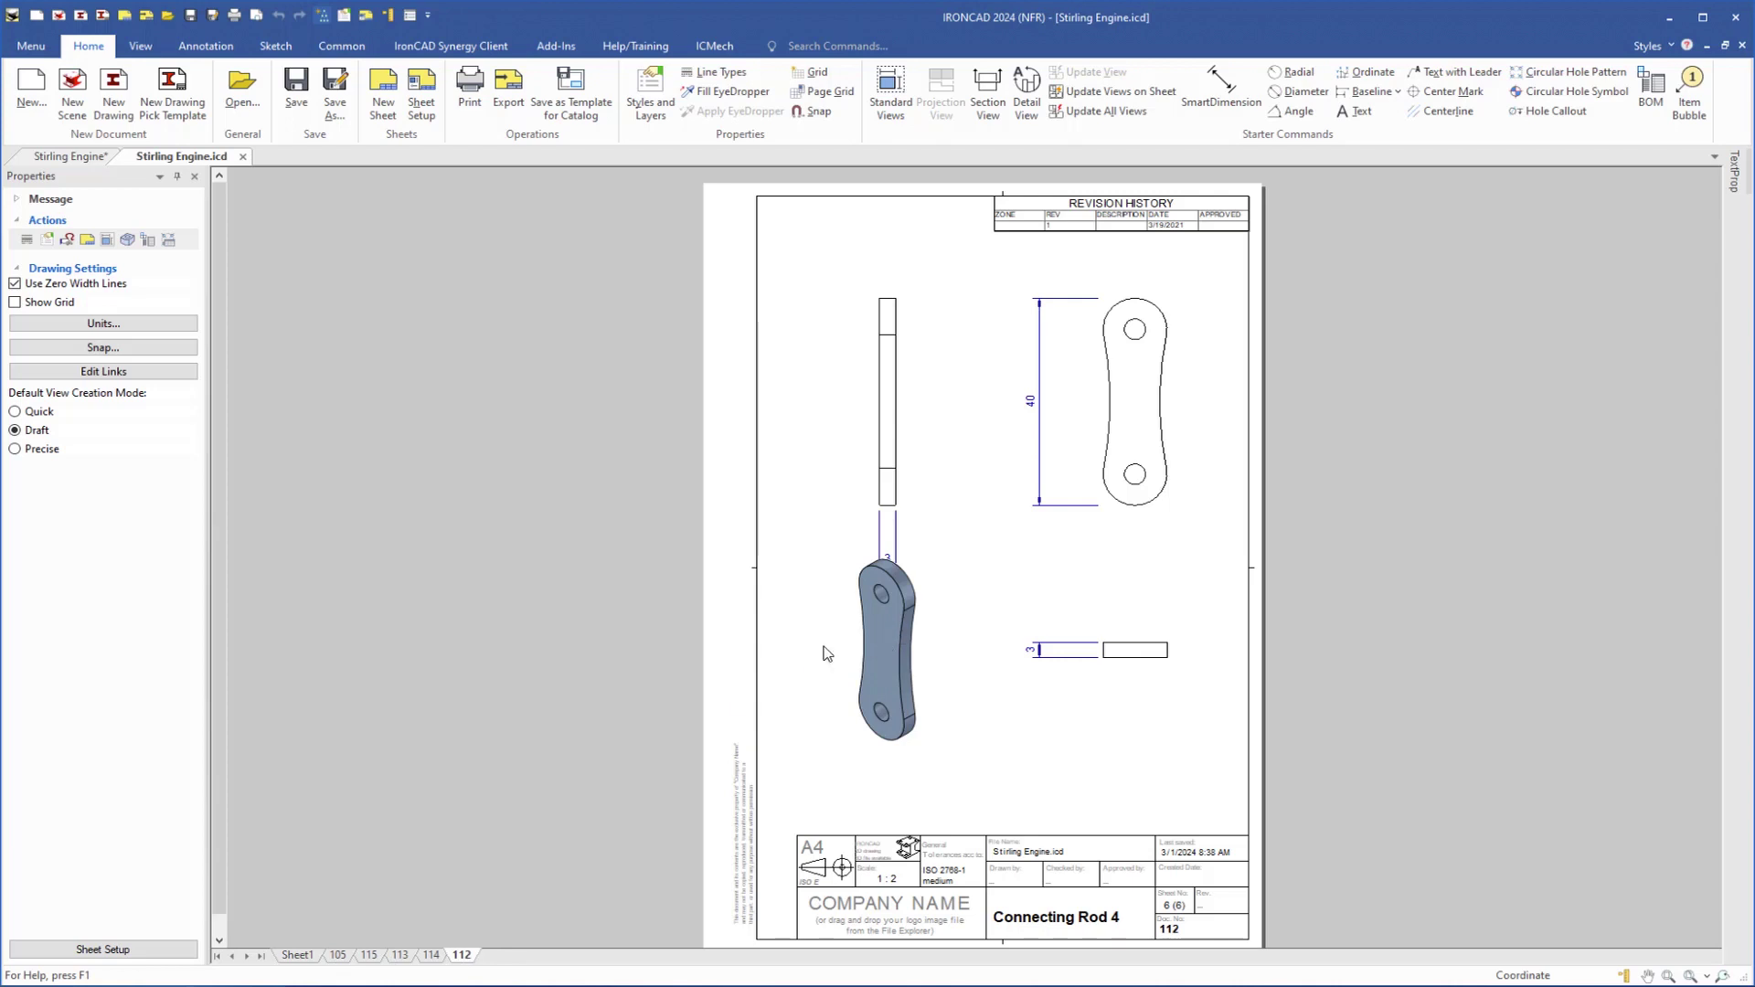
- Change the Connecting Rod 3 views on sheet 114 from 2:1 to 1:1 scale
click(429, 955)
click(965, 455)
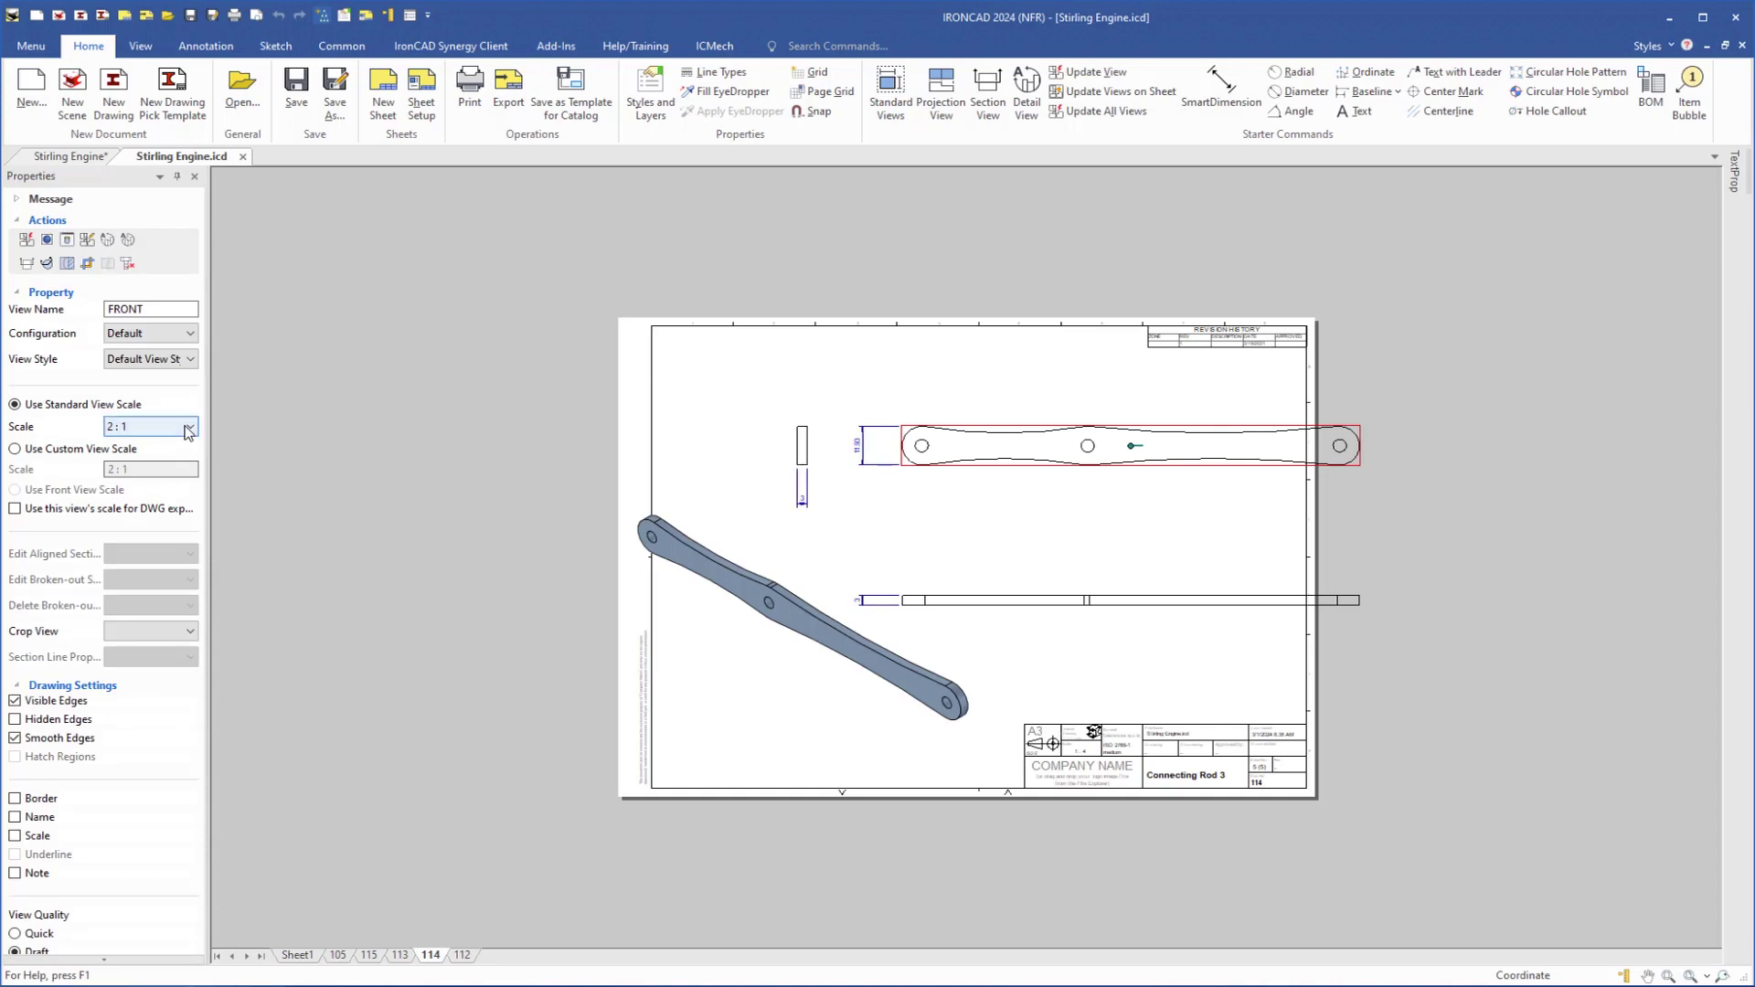
click(190, 427)
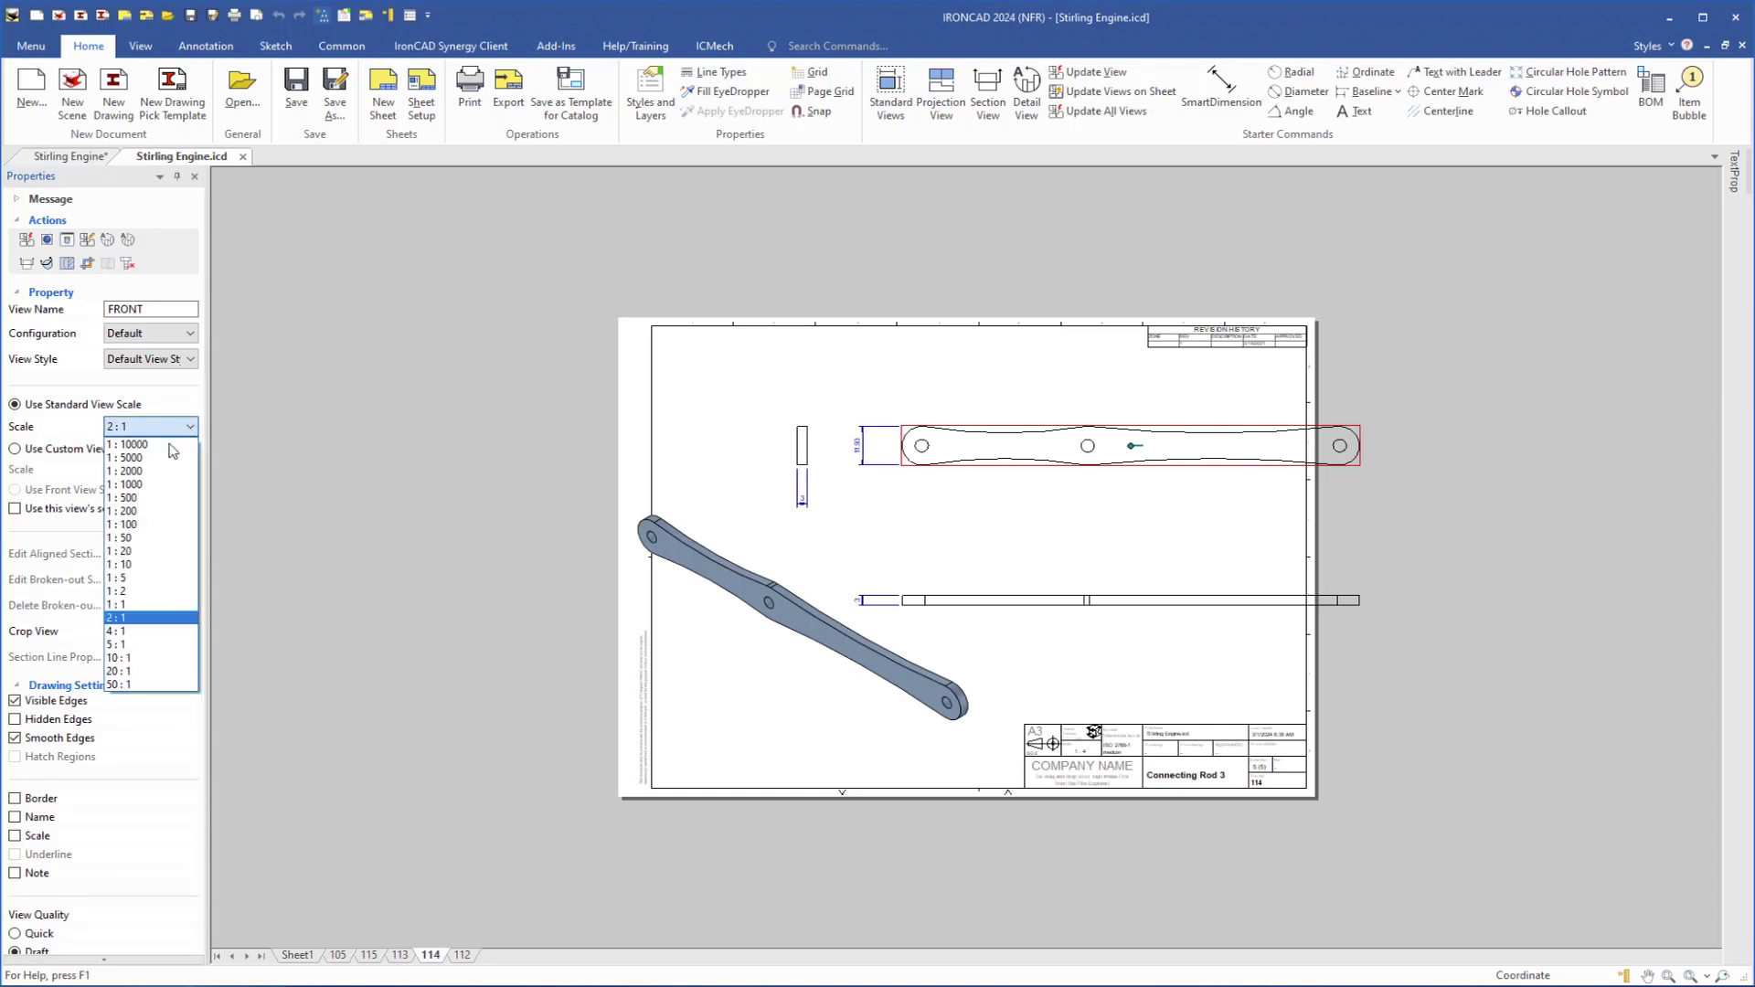
click(126, 610)
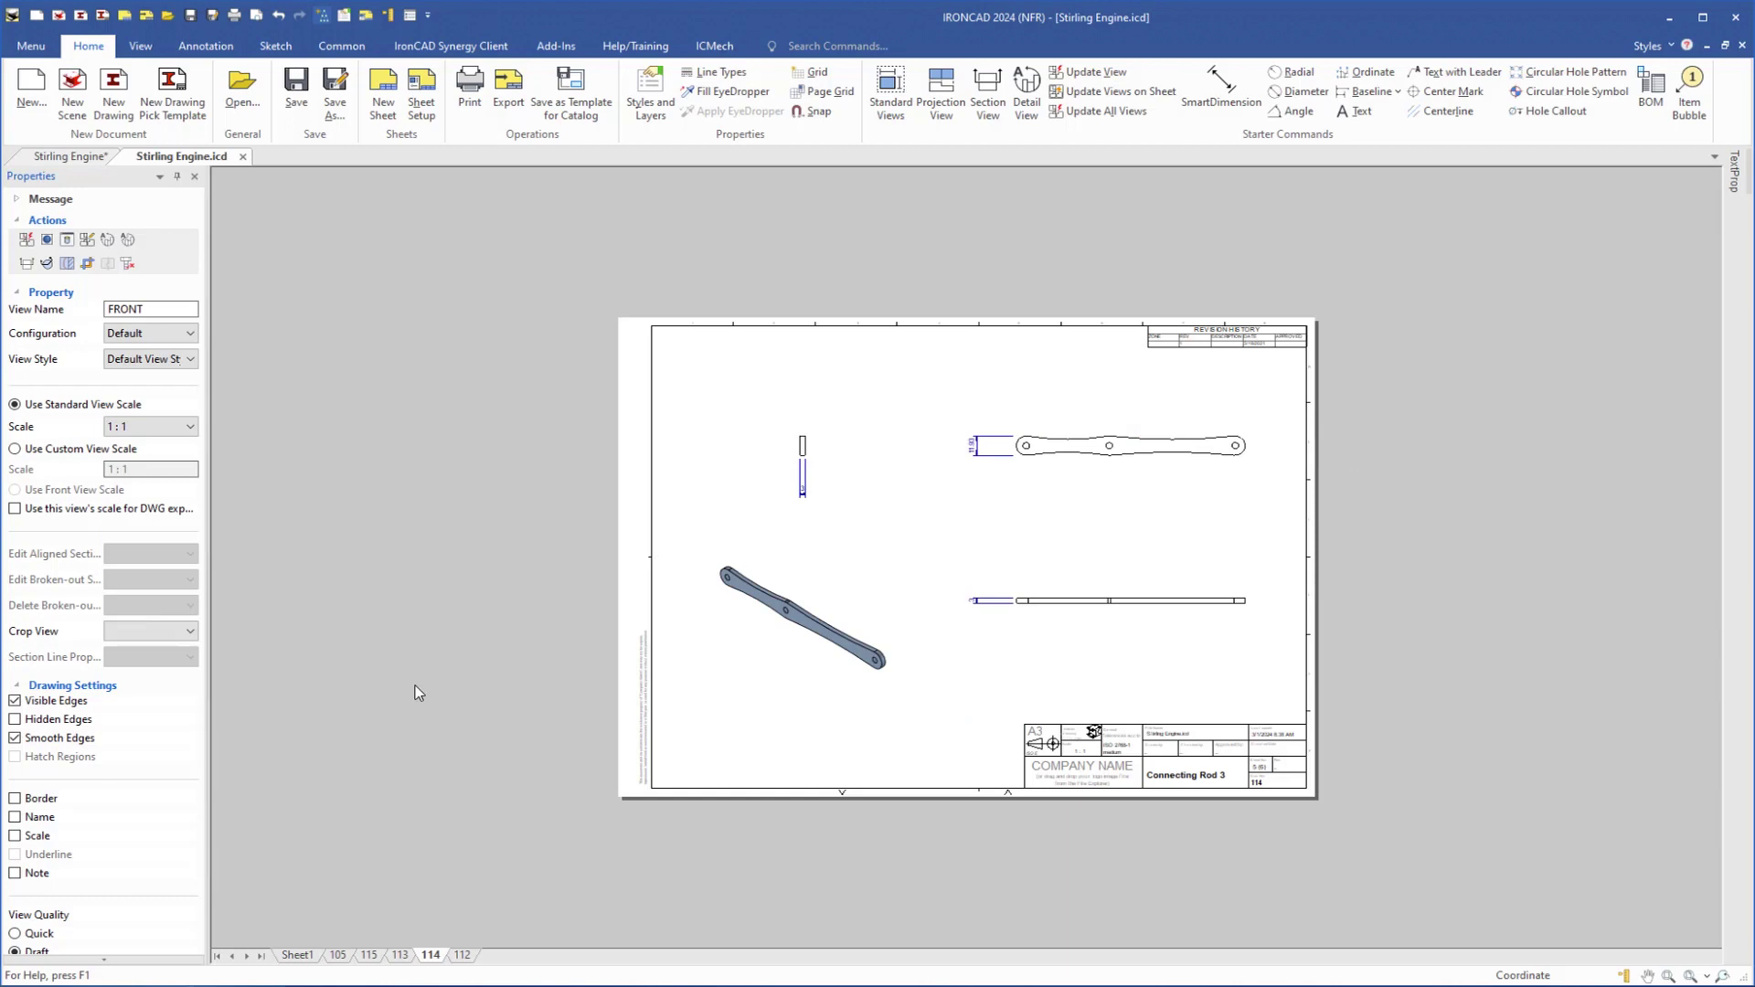
click(393, 958)
click(369, 955)
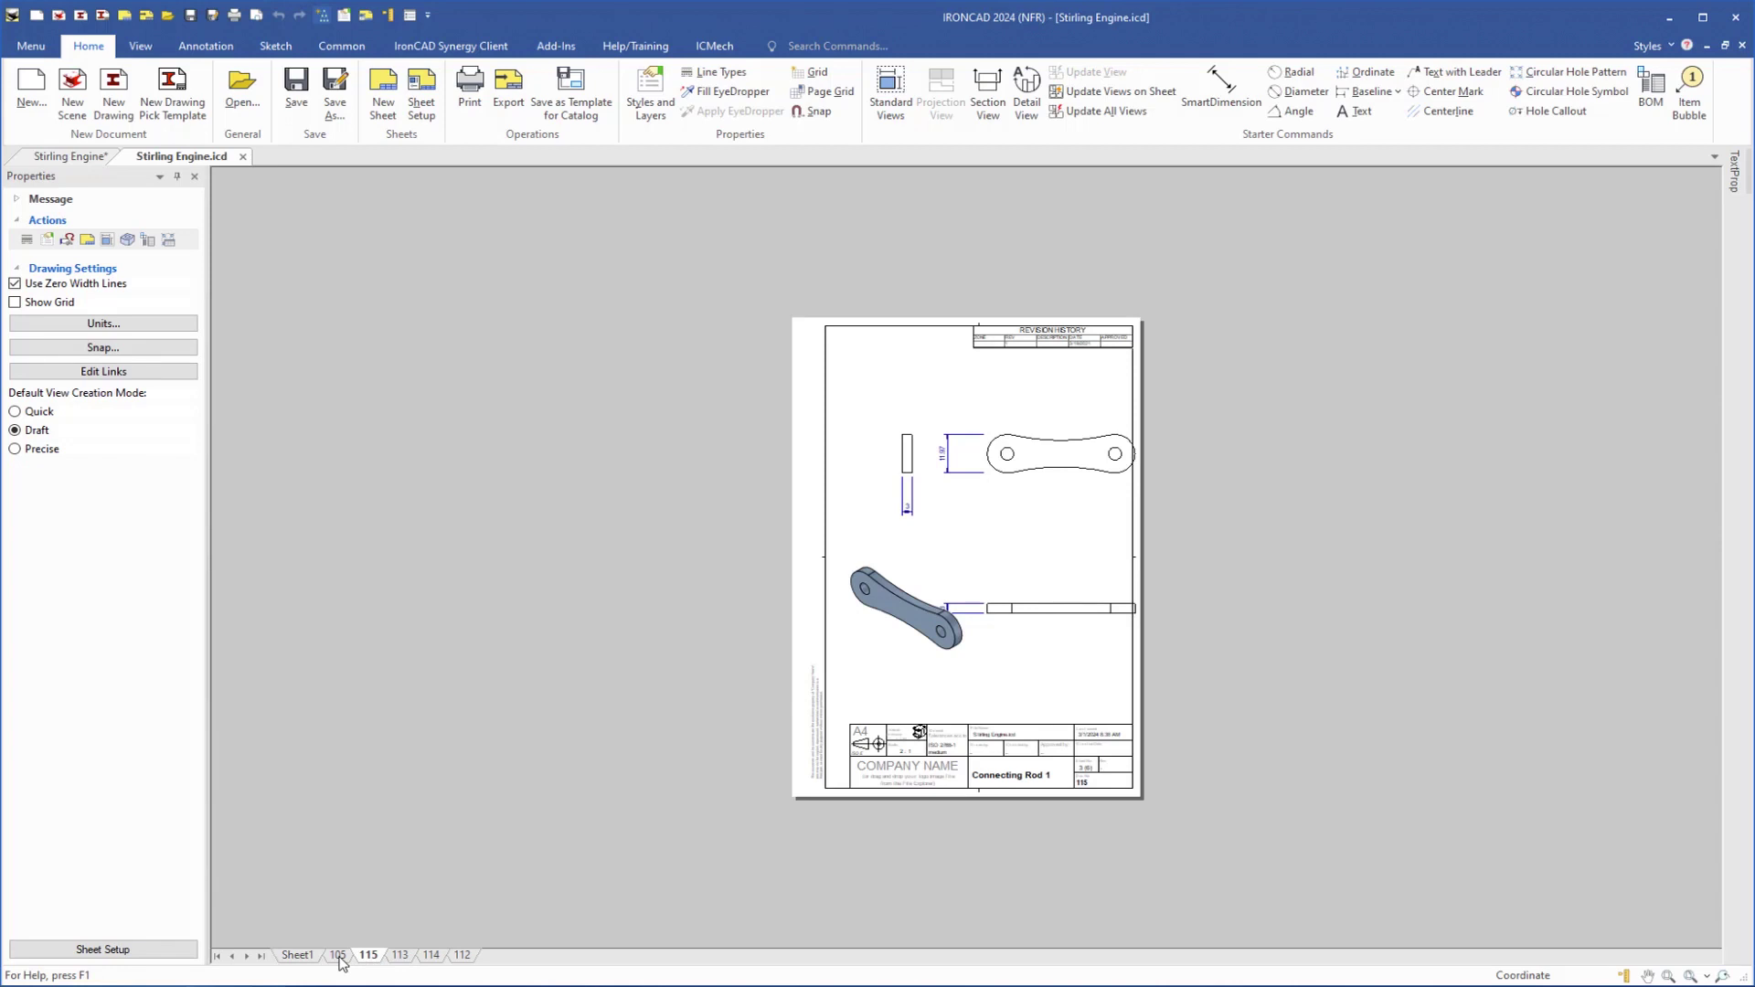
- After viewing sheet 105, rename the parts-list sheet Sheet1 to 'Stirling Engine 200'
click(338, 956)
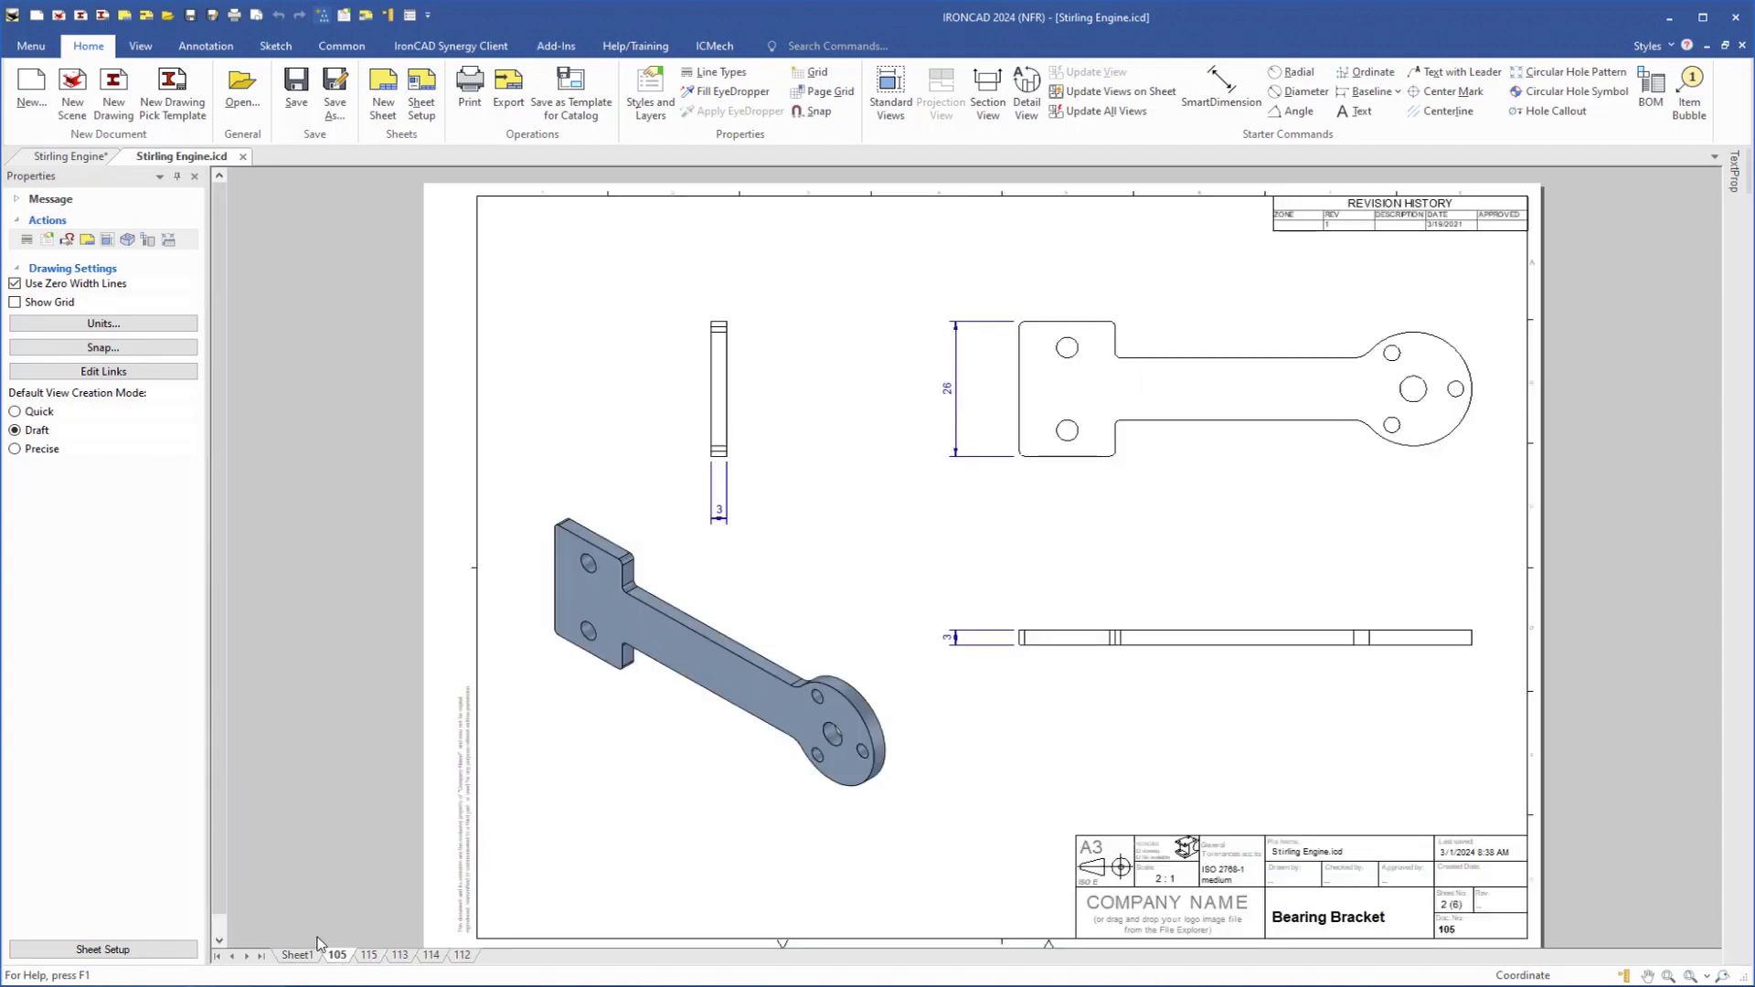
click(298, 955)
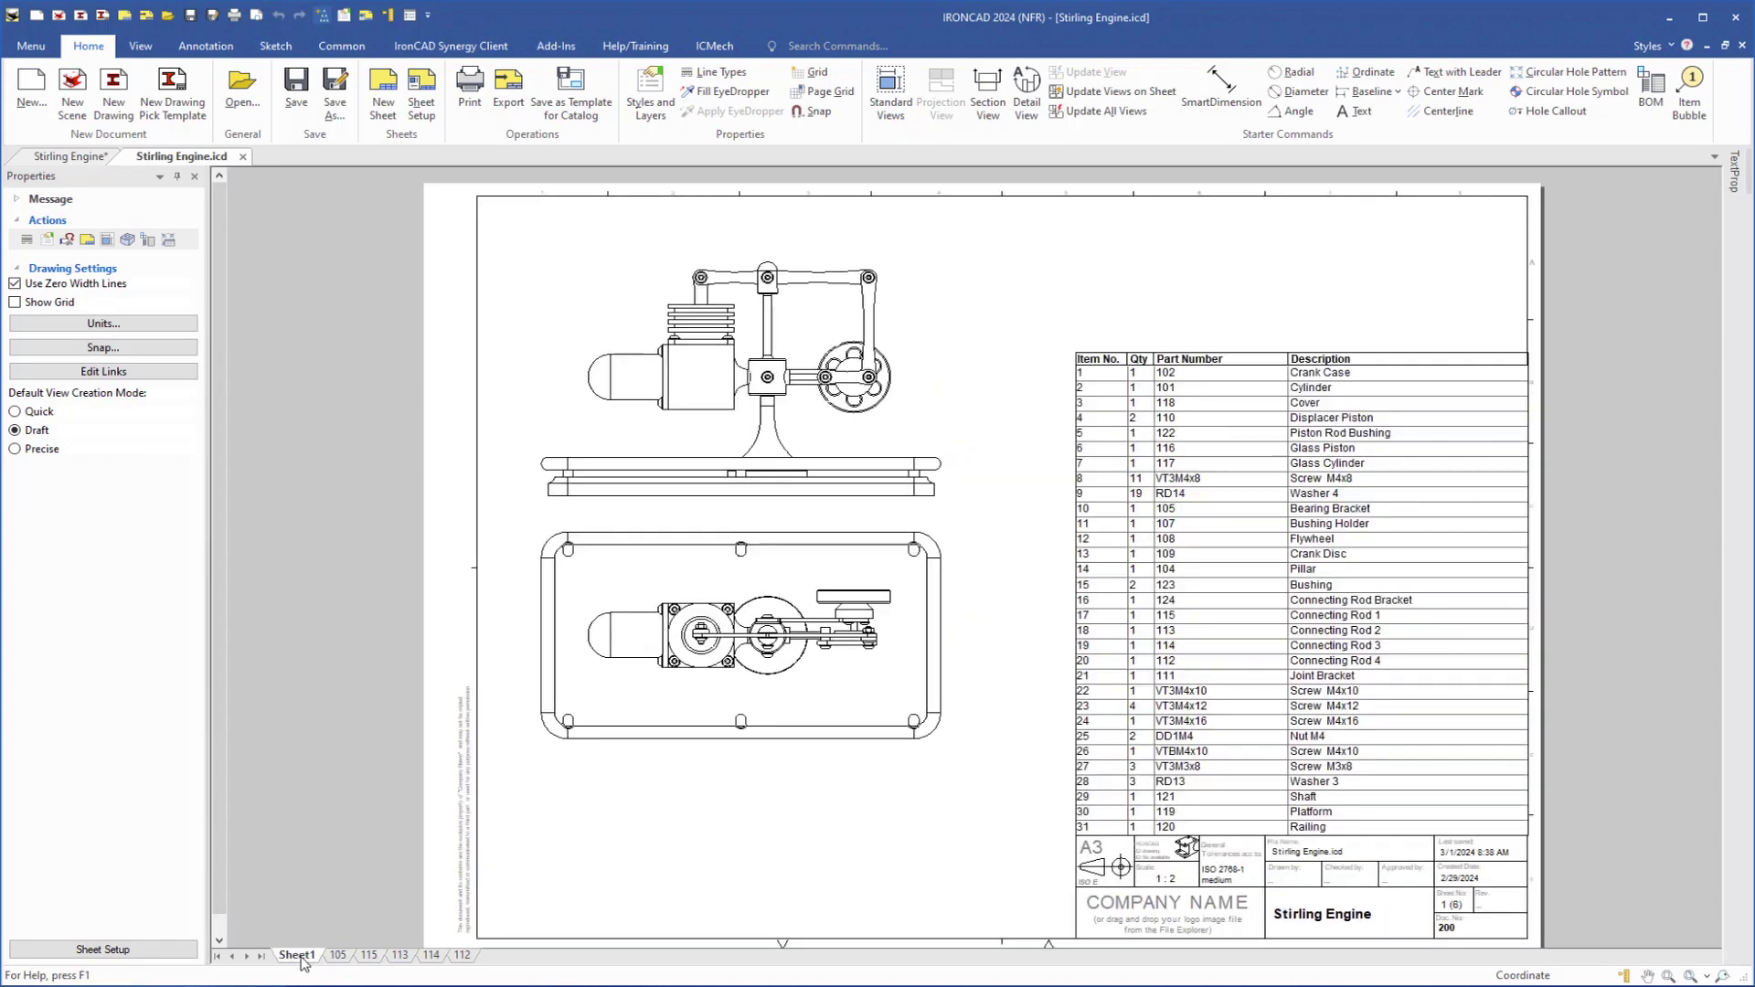
right_click(300, 956)
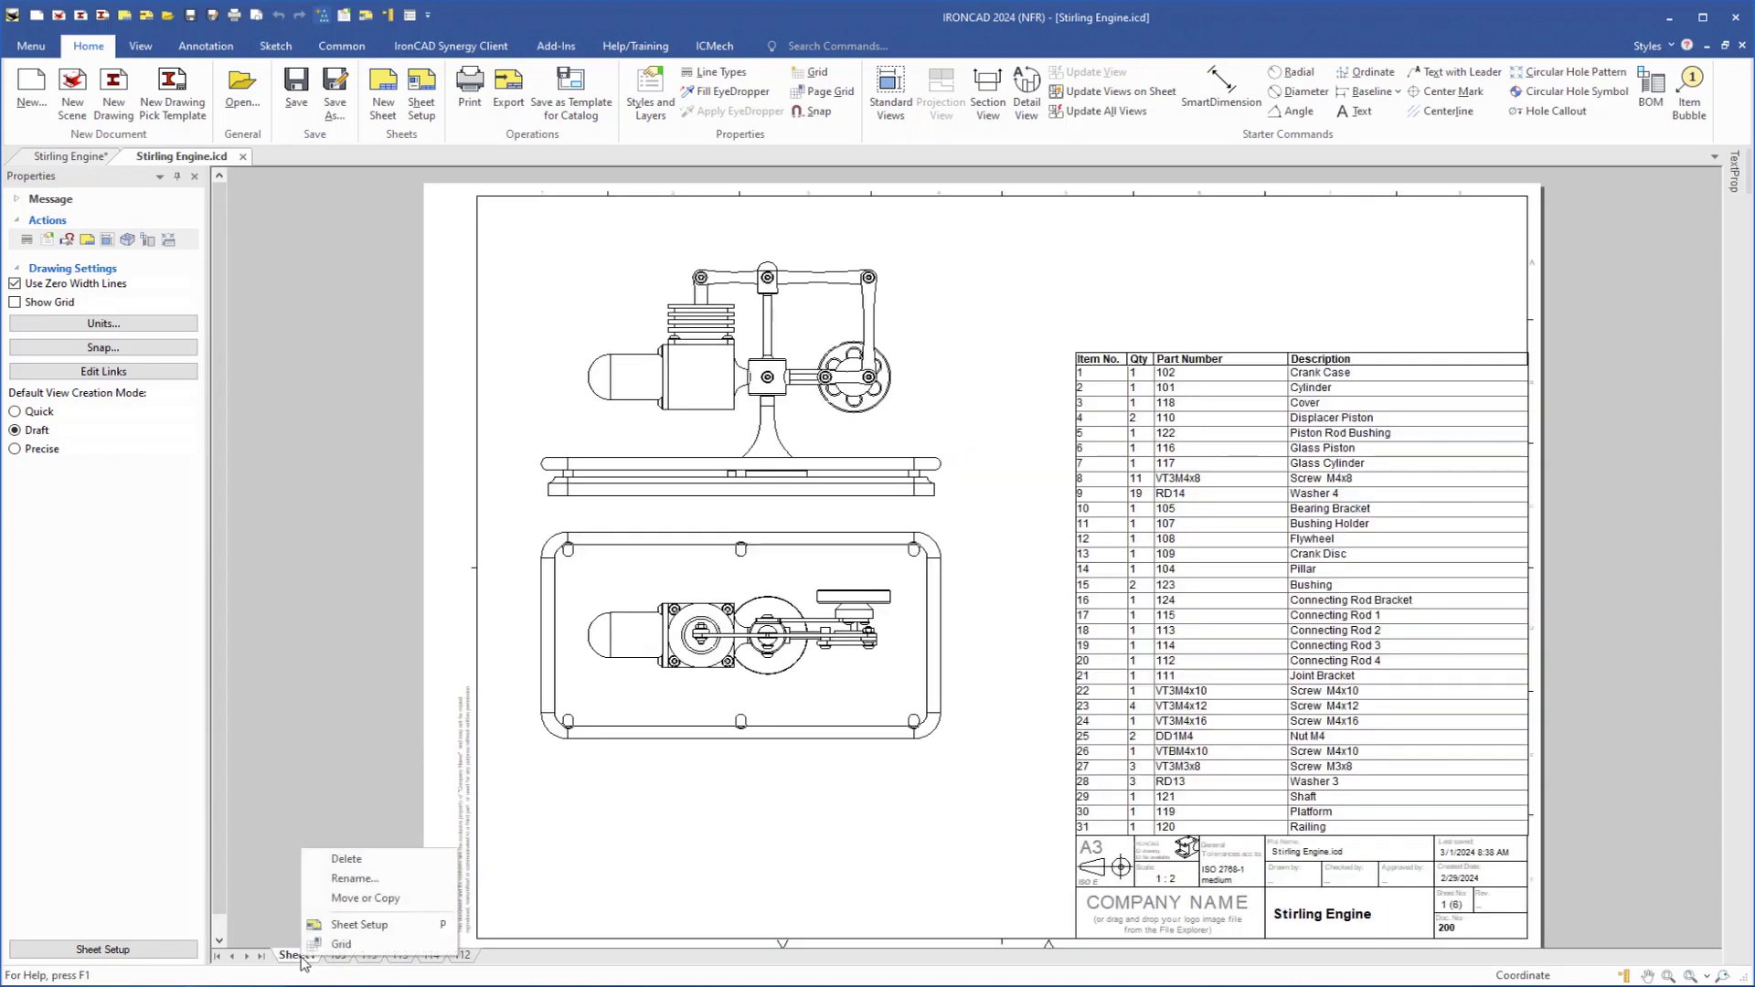
click(344, 881)
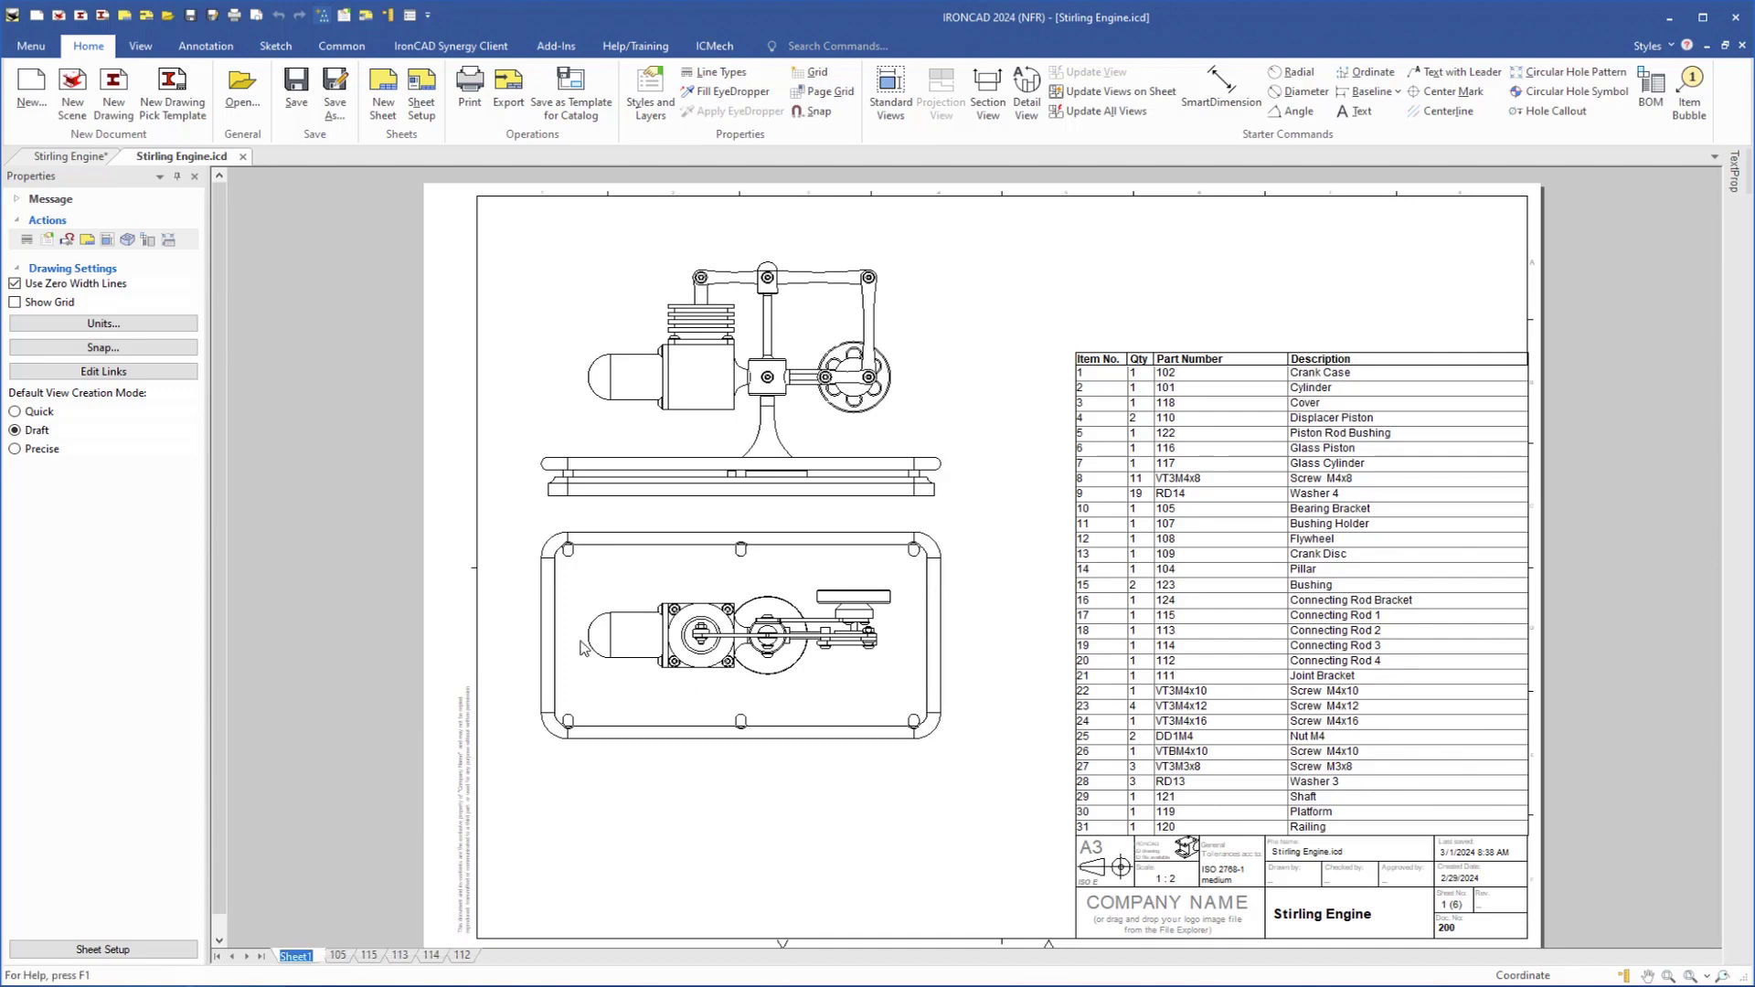
text(Stirling)
text( Engine)
text( 200)
key(Return)
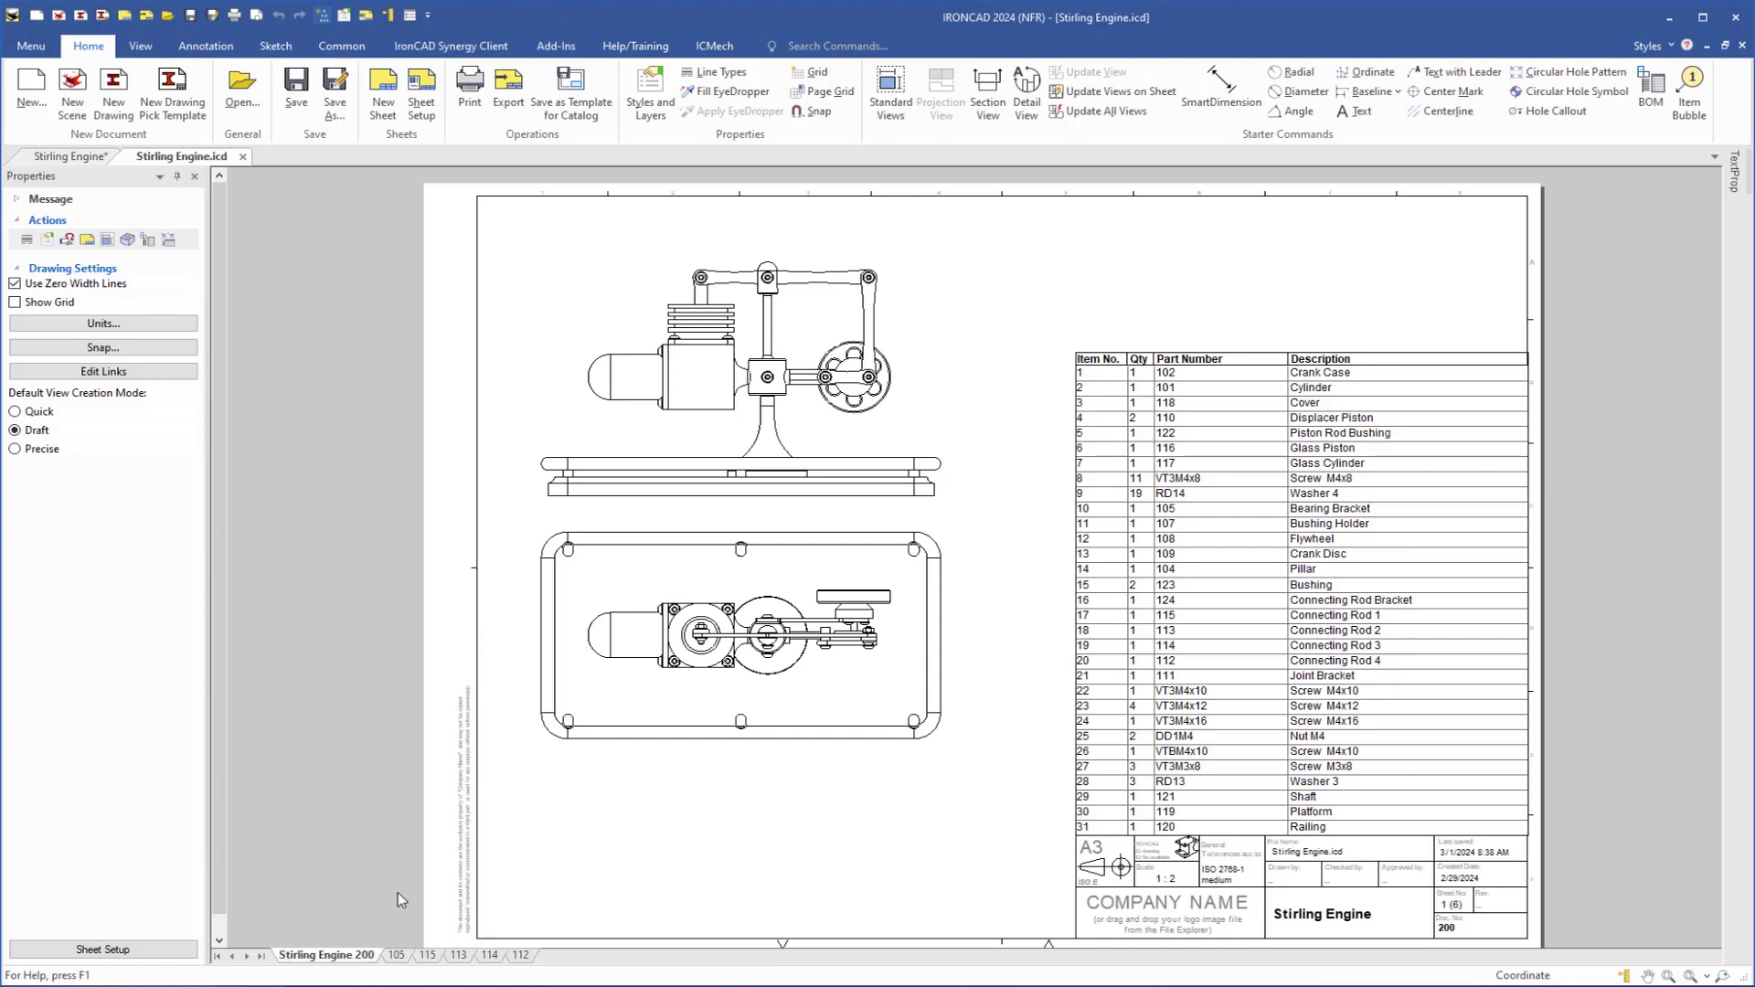
click(496, 955)
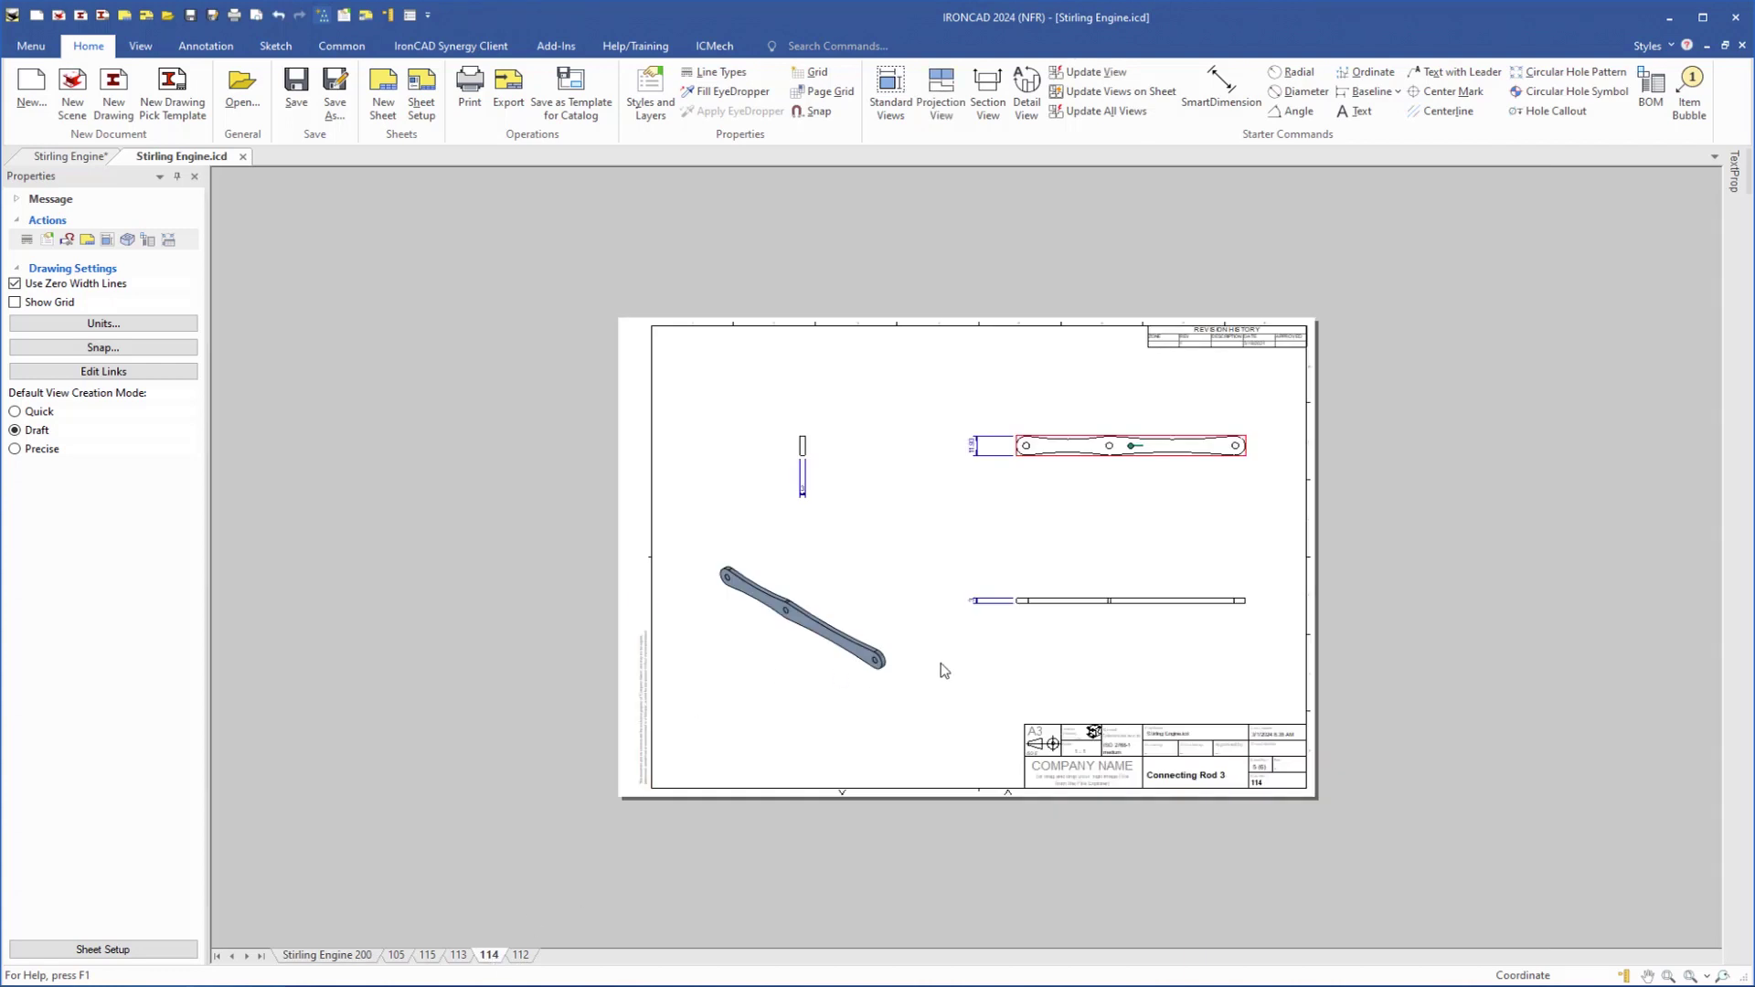
click(398, 956)
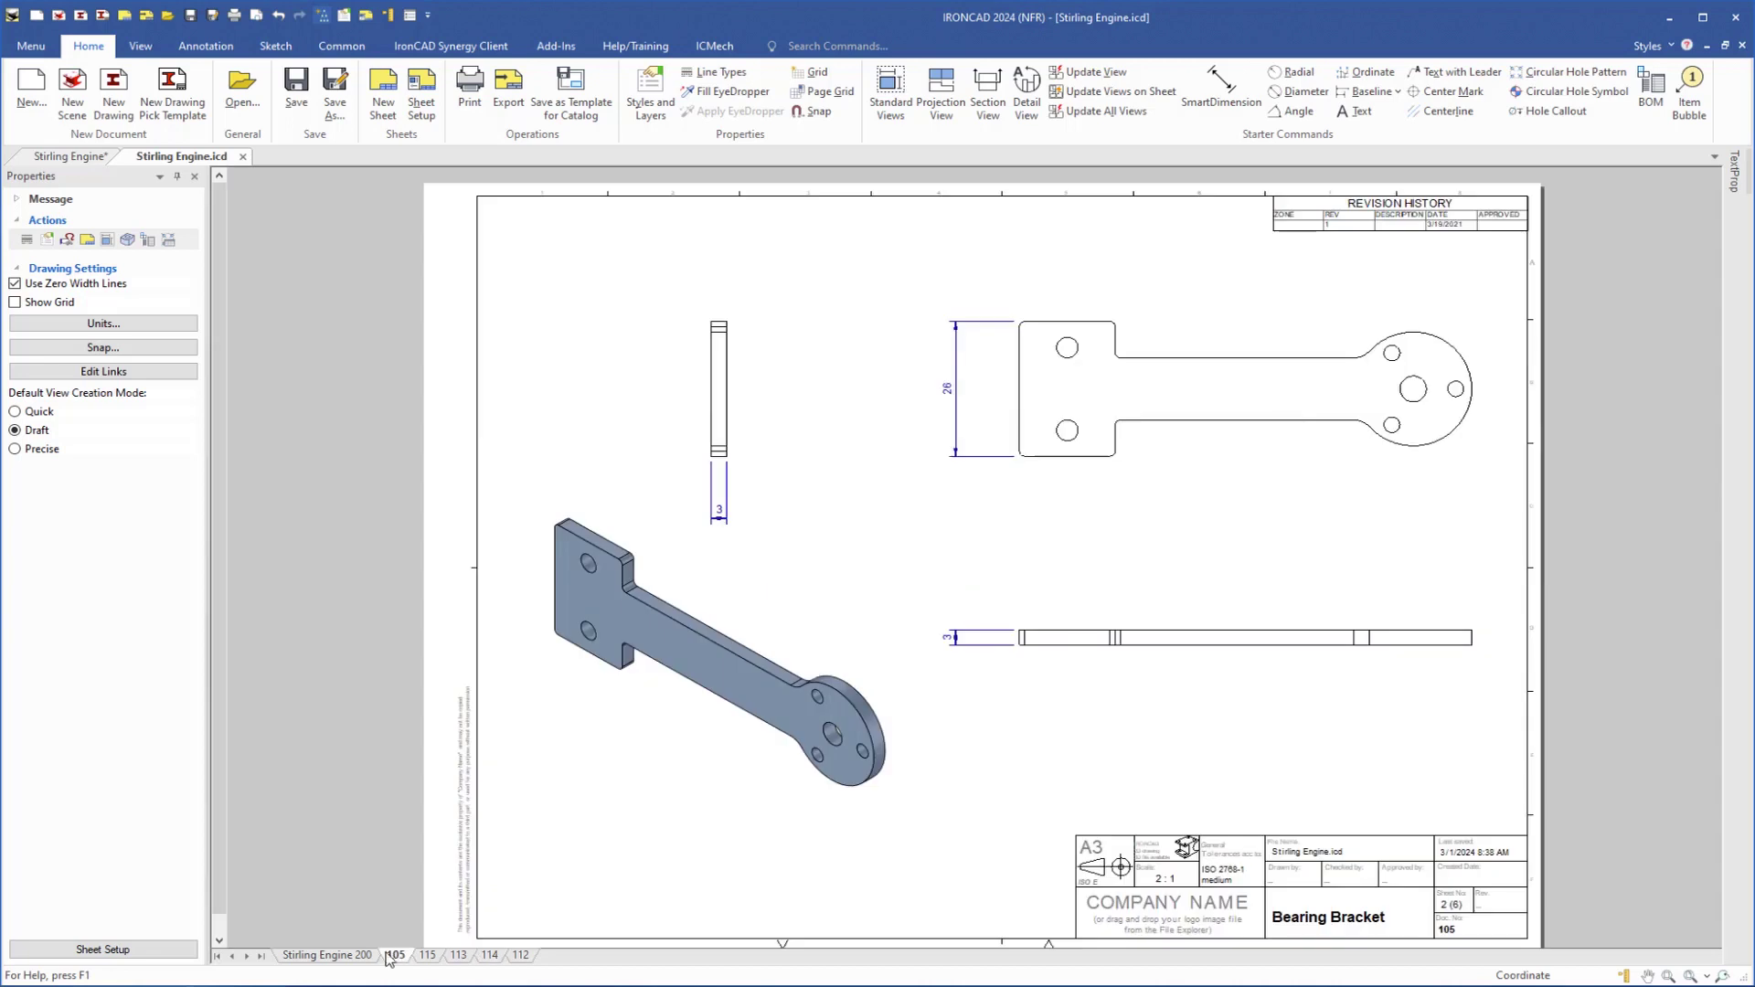
click(328, 955)
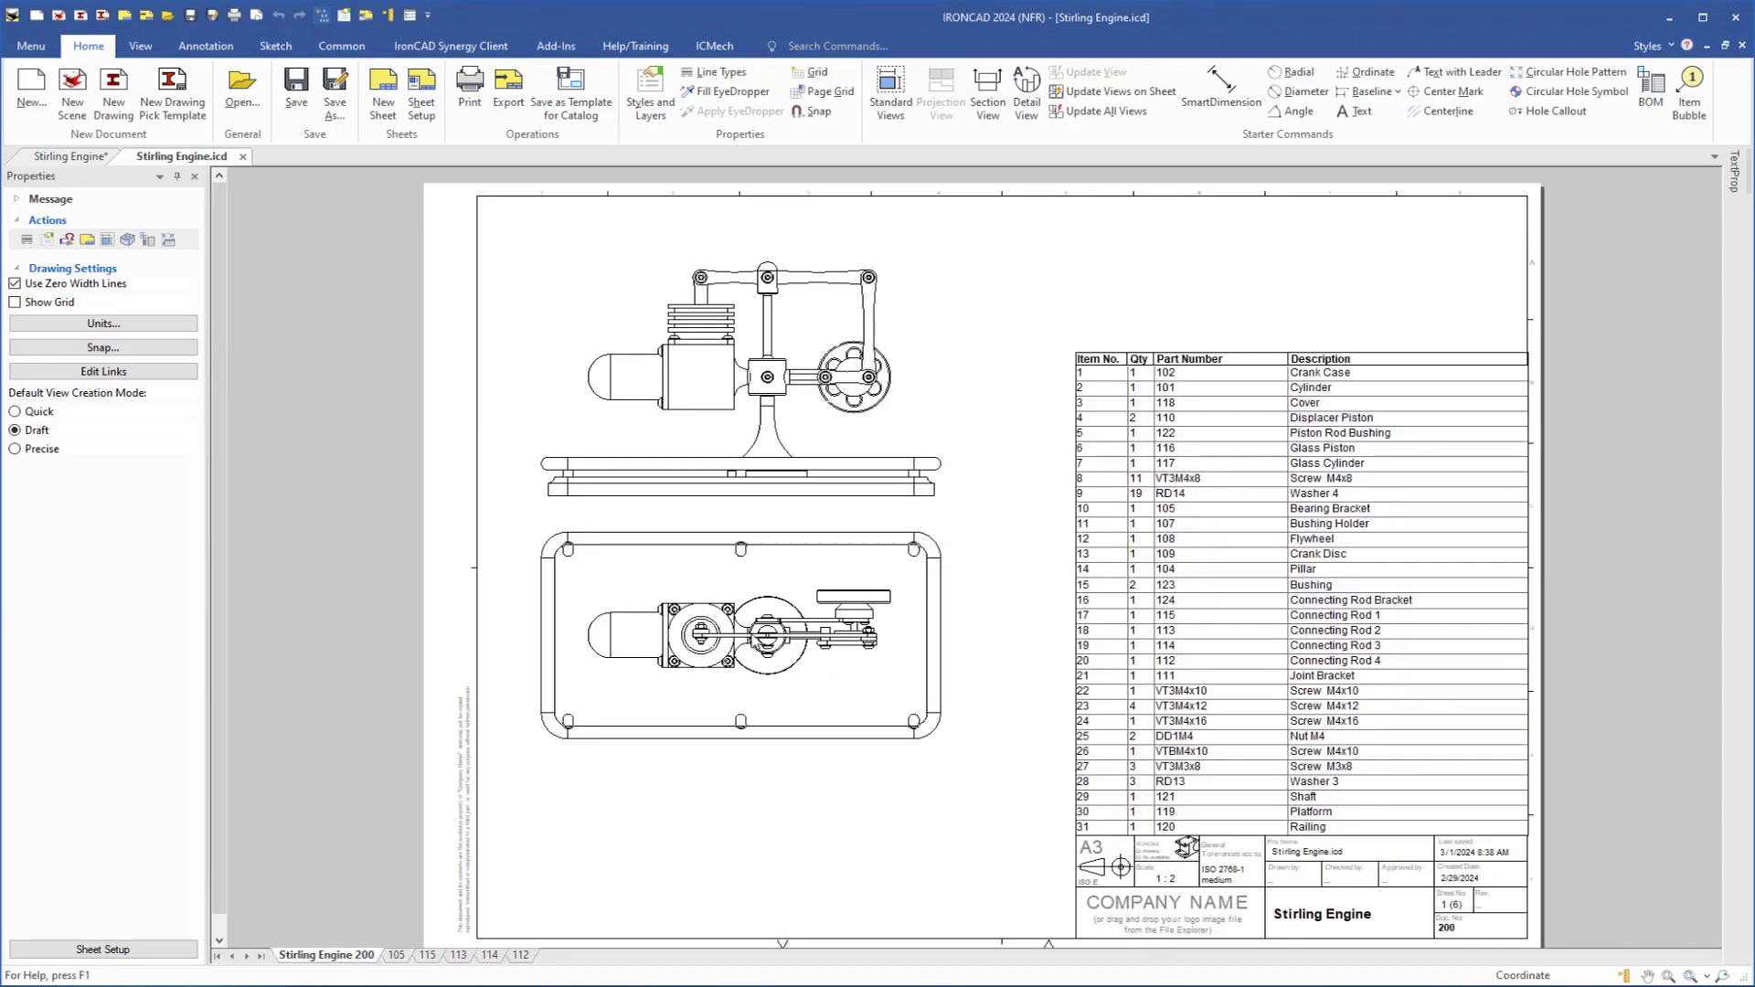